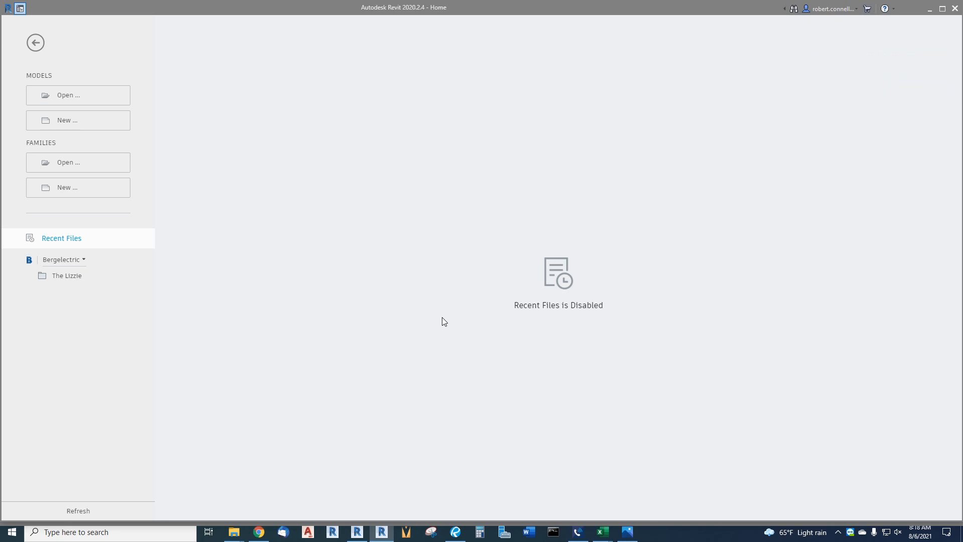
Open 10100-MFIA Revit Tutorial-ELECTRICAL-2020.rvt as a new local copy, overwriting the existing local copy
click(73, 100)
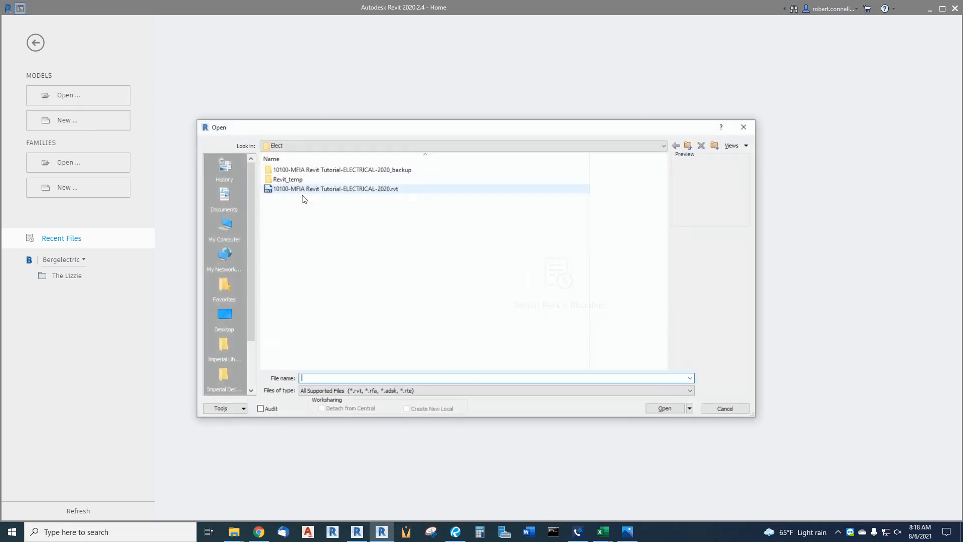
click(335, 189)
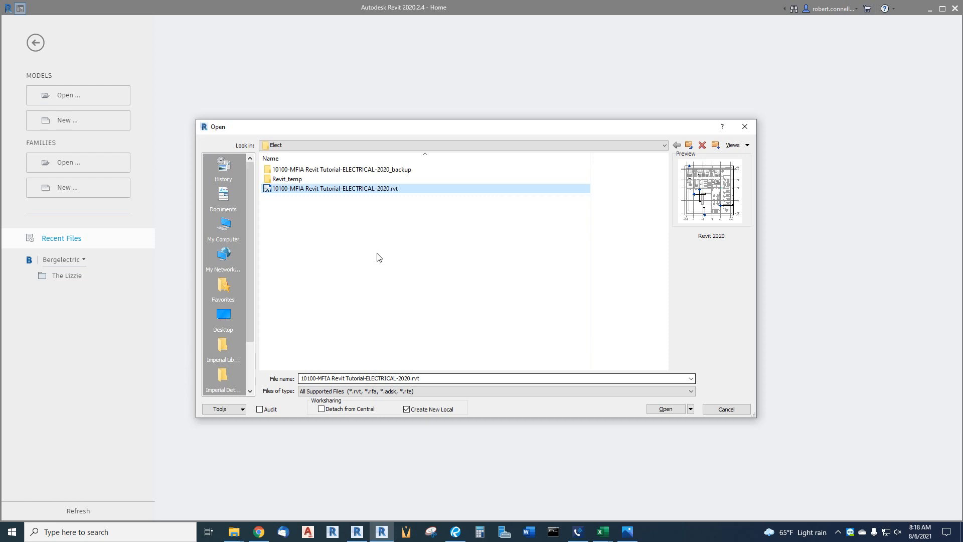
click(662, 409)
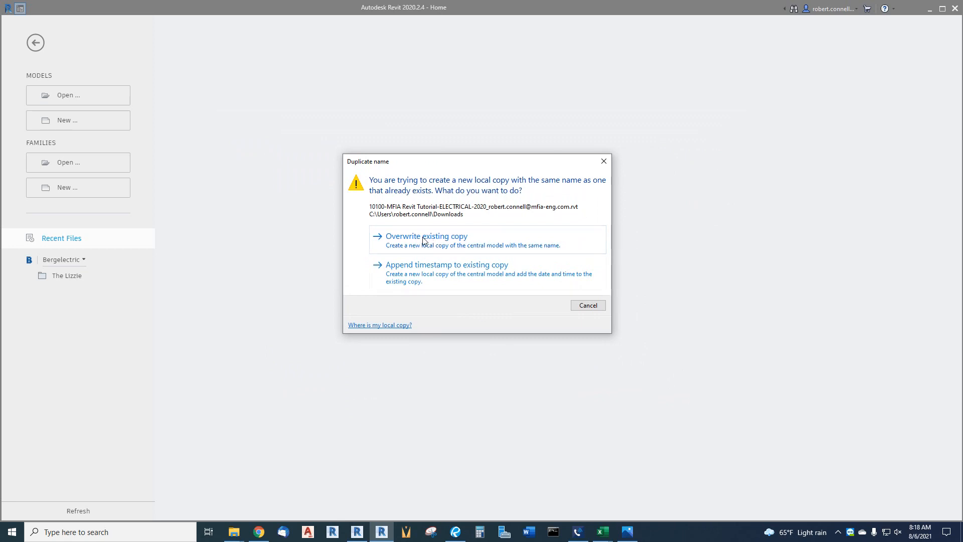
click(424, 236)
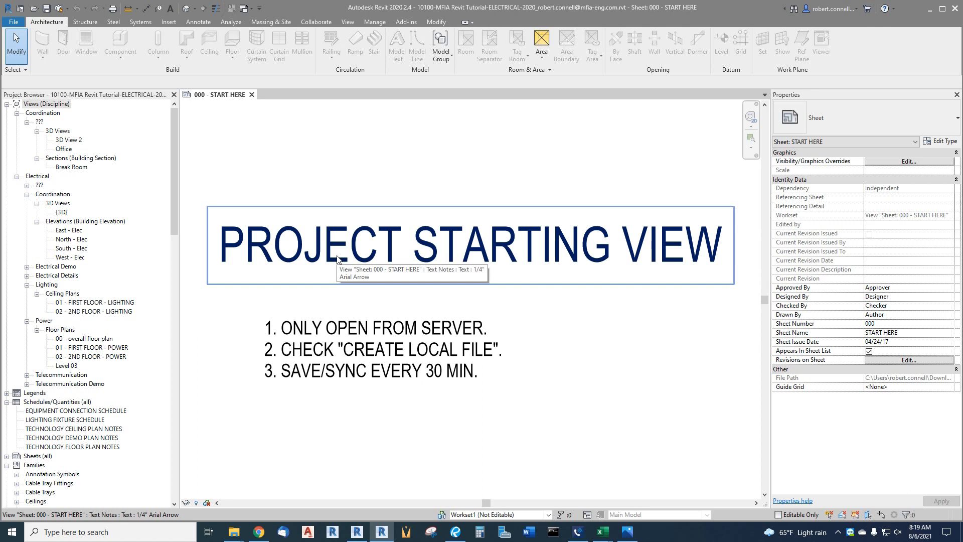
Open the 01 - FIRST FLOOR - POWER plan and examine the load centers around Generator 109 and Loading 105
click(86, 349)
double_click(87, 351)
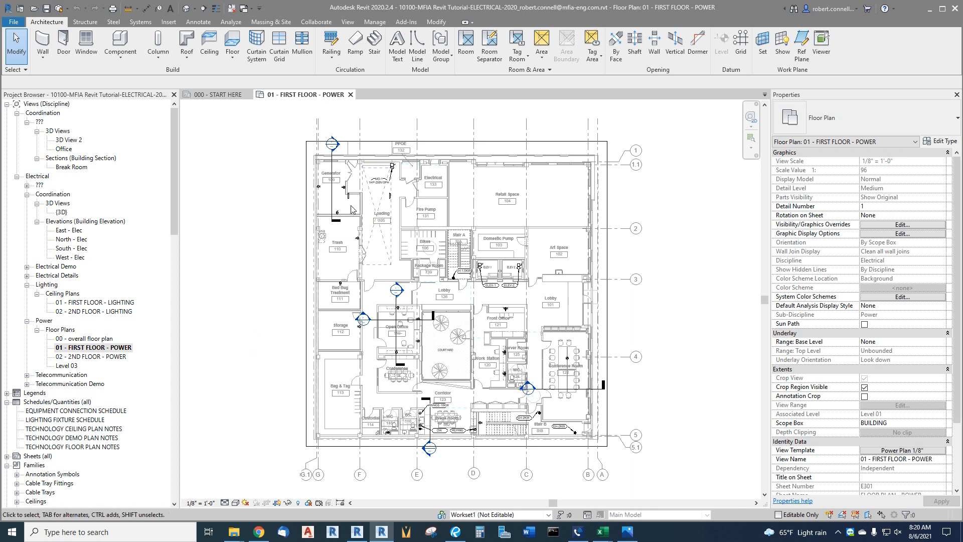
scroll(359, 192, up, 2)
scroll(359, 192, up, 5)
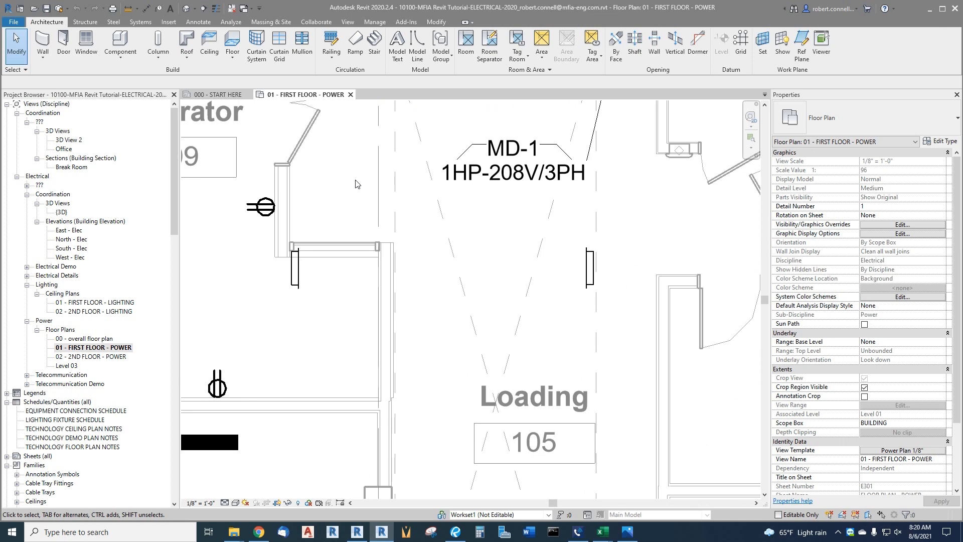
scroll(343, 194, down, 1)
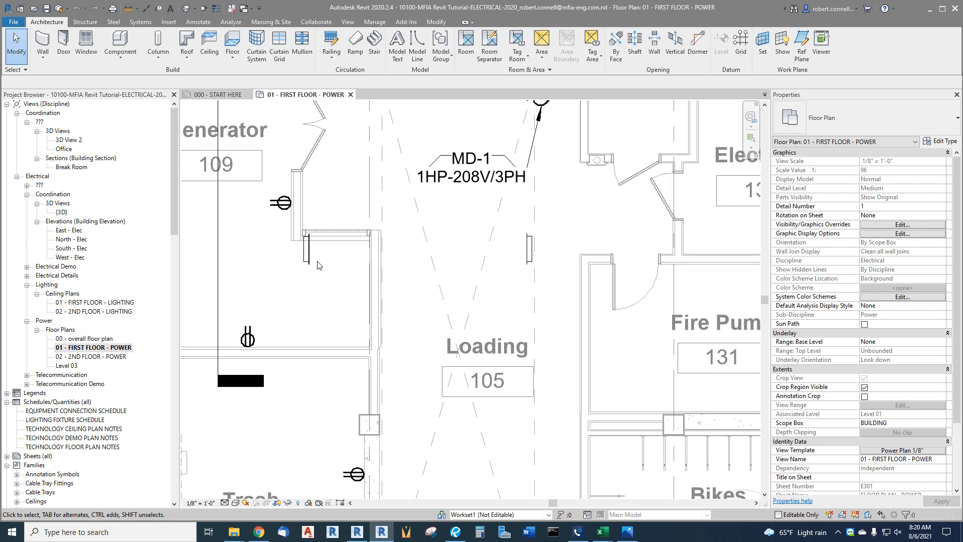
In the 02 - 2ND FLOOR - POWER plan, tag the Studio 215 load center with a leader and place the tag above and beside it
double_click(100, 357)
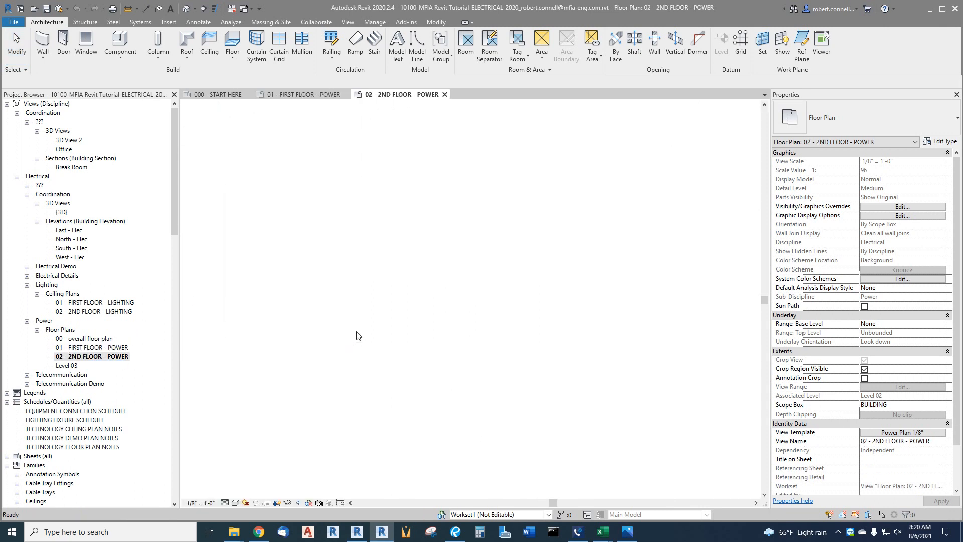
scroll(342, 245, down, 4)
scroll(318, 241, up, 1)
scroll(318, 241, up, 4)
click(159, 9)
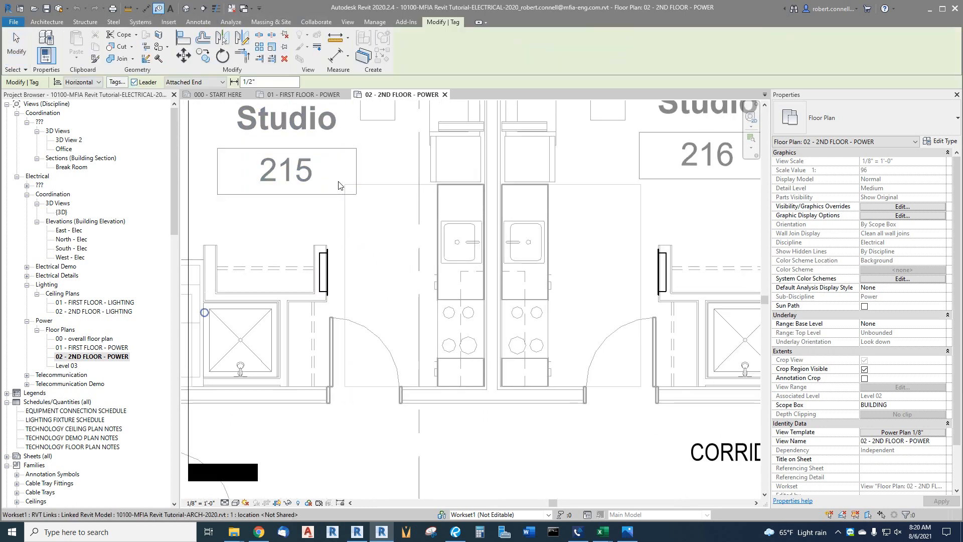
click(324, 273)
drag(462, 301, 419, 239)
key(Escape)
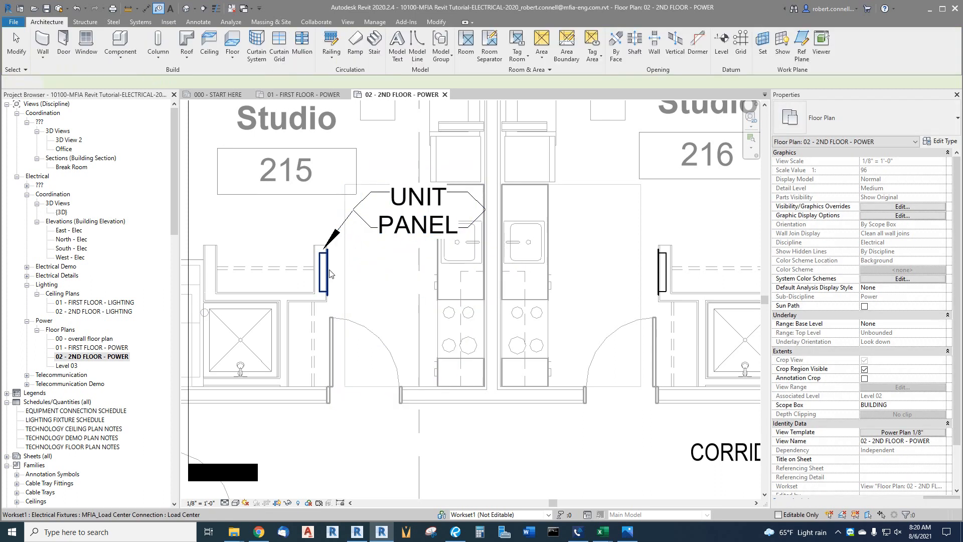
Check the Type Mark in the type properties of the Studio 215 load center, leaving the type unmodified
click(323, 272)
click(941, 142)
scroll(377, 323, down, 2)
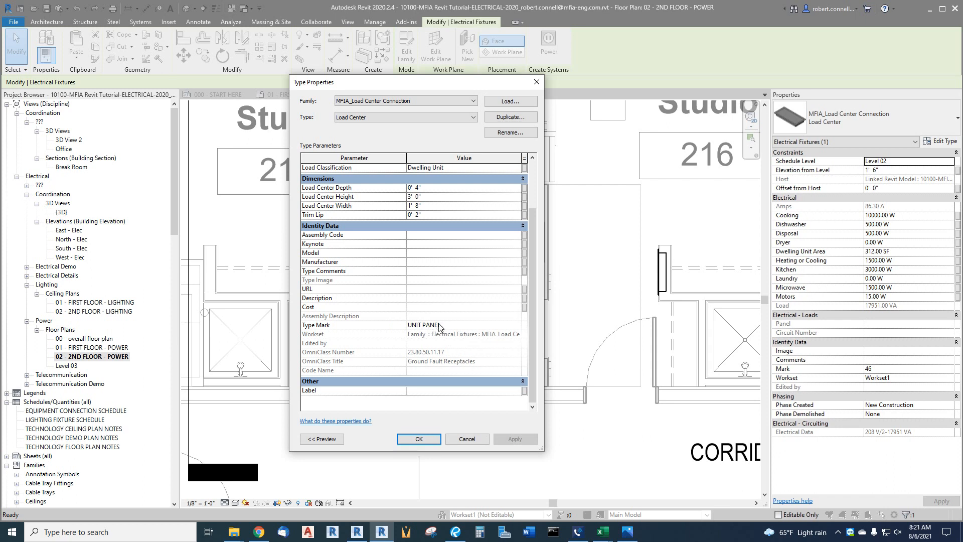
click(467, 439)
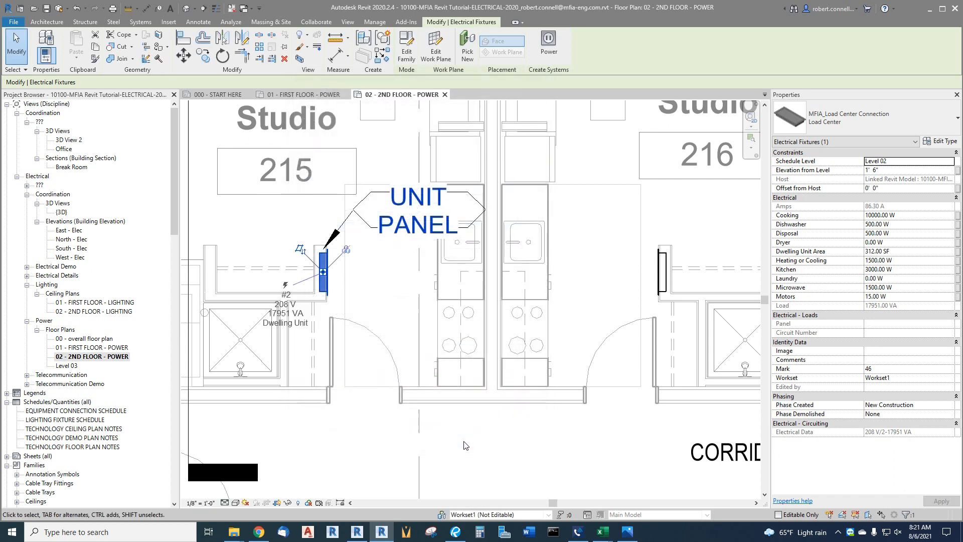
key(Escape)
Tag the Studio 216 load center with a leader and move the tag up beside the kitchen counter
scroll(287, 302, down, 2)
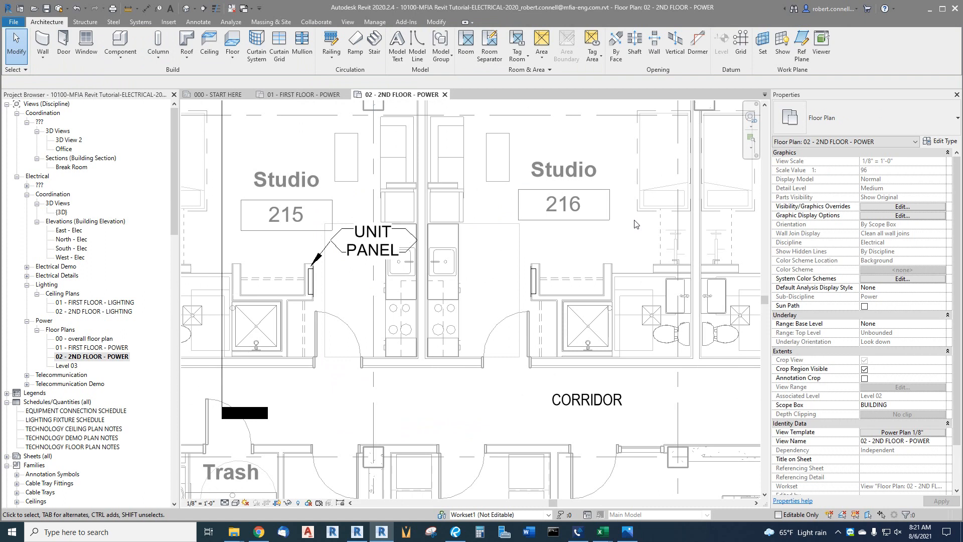
scroll(535, 157, up, 3)
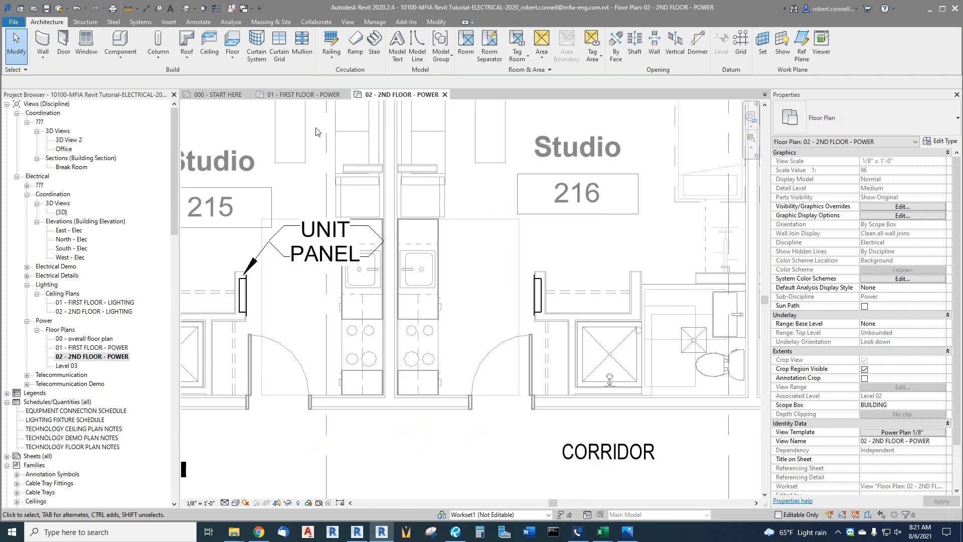
click(159, 9)
click(532, 292)
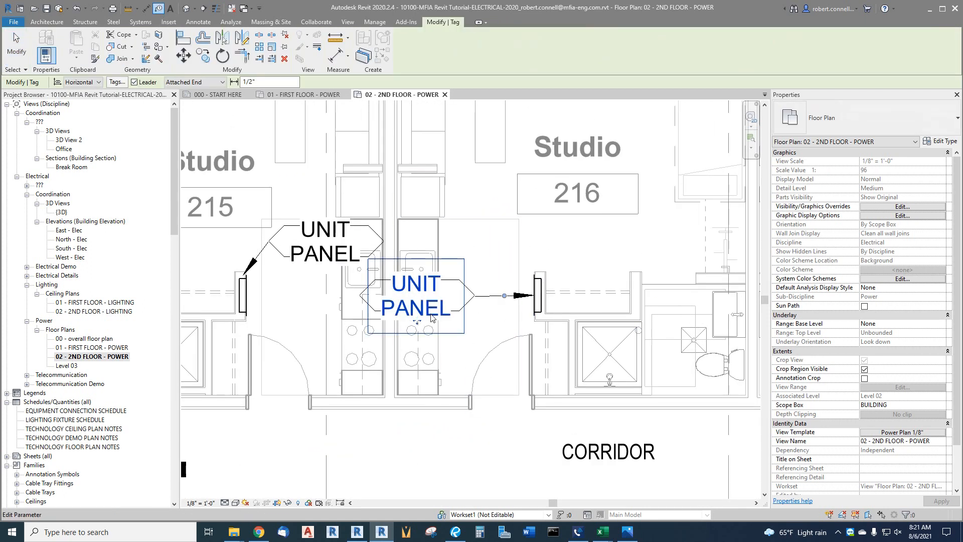
drag(424, 325, 470, 275)
key(Escape)
scroll(331, 311, down, 2)
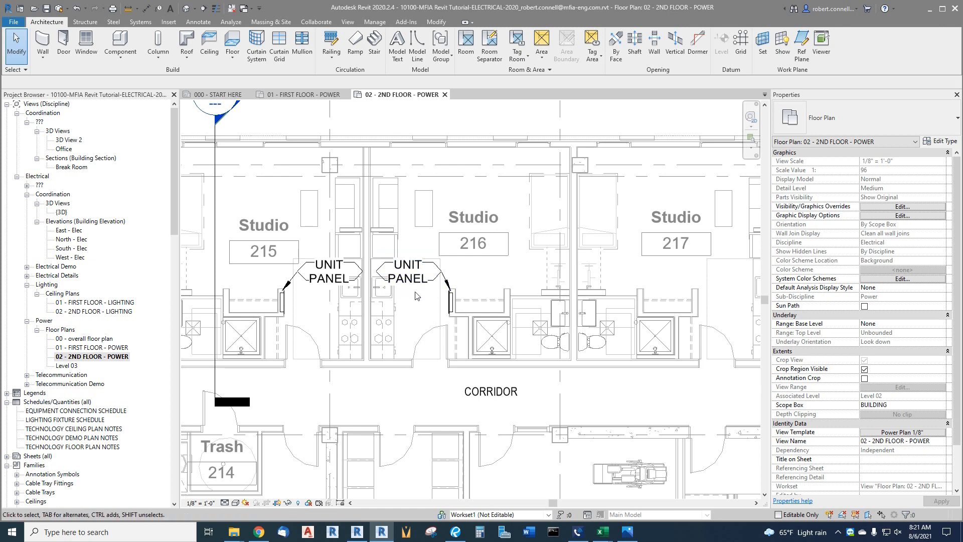
Return to the 01 - FIRST FLOOR - POWER plan and examine the load center by the Generator room doorway
double_click(91, 348)
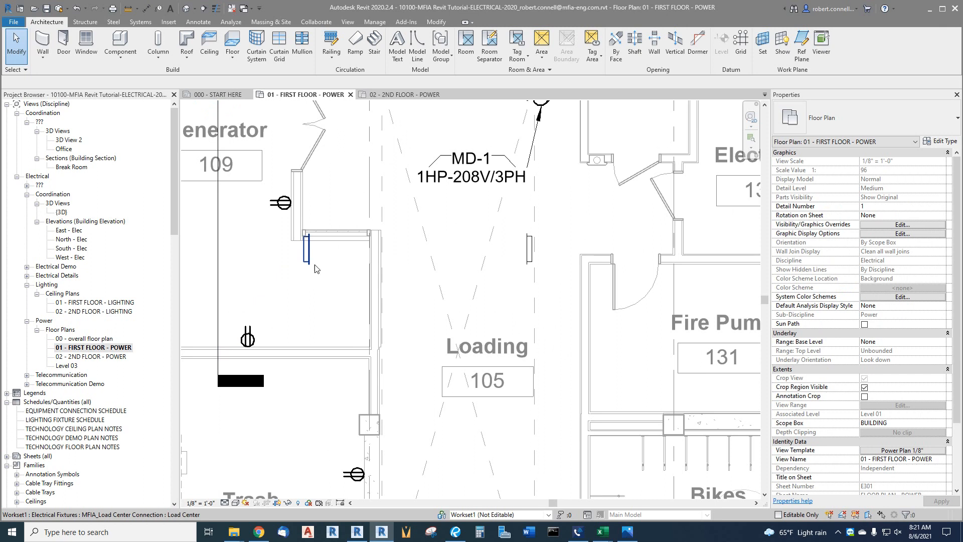
scroll(316, 281, down, 2)
scroll(321, 301, up, 2)
scroll(327, 327, down, 1)
scroll(308, 290, up, 3)
scroll(307, 290, down, 2)
scroll(305, 301, up, 2)
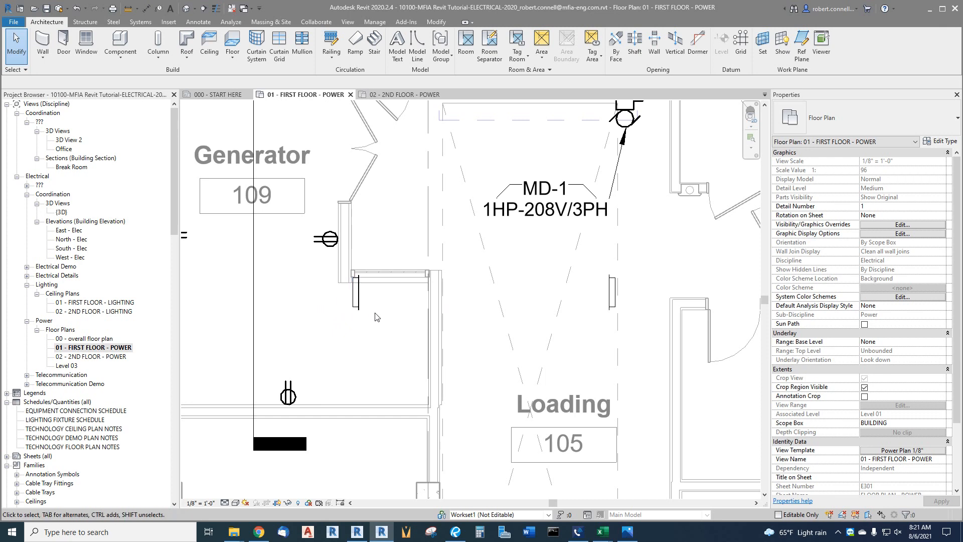
scroll(342, 312, down, 3)
scroll(343, 313, up, 5)
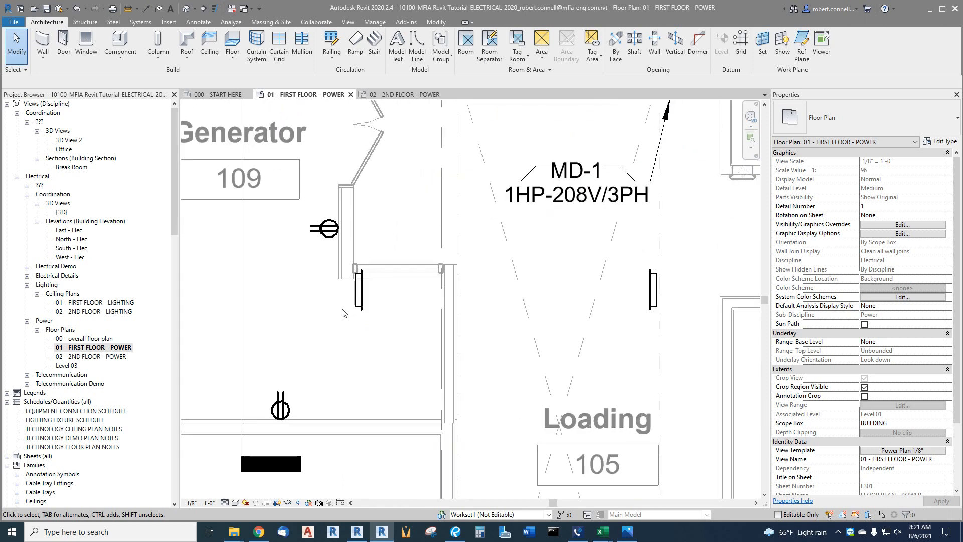
scroll(384, 300, up, 2)
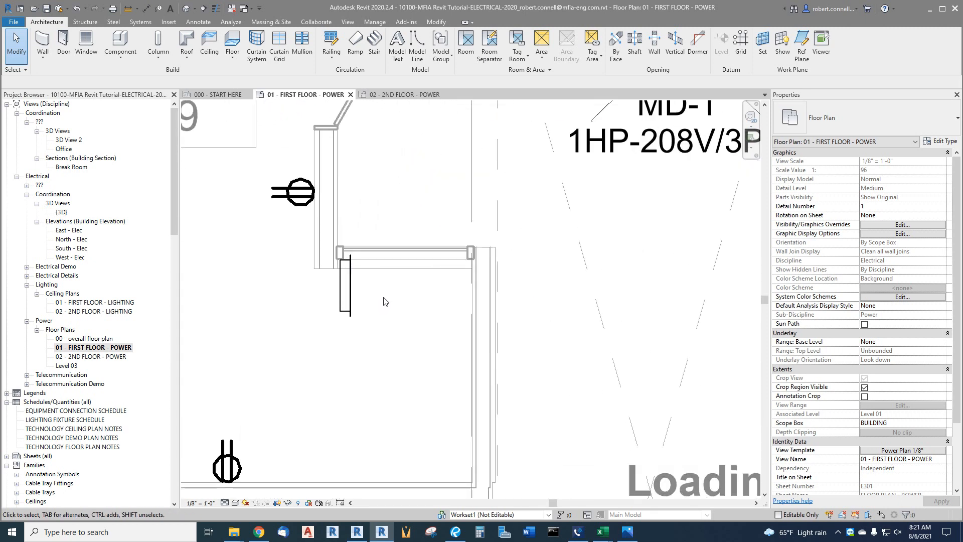
Select the load center beside the Generator room and check its schedule level and elevation, then deselect it
click(347, 294)
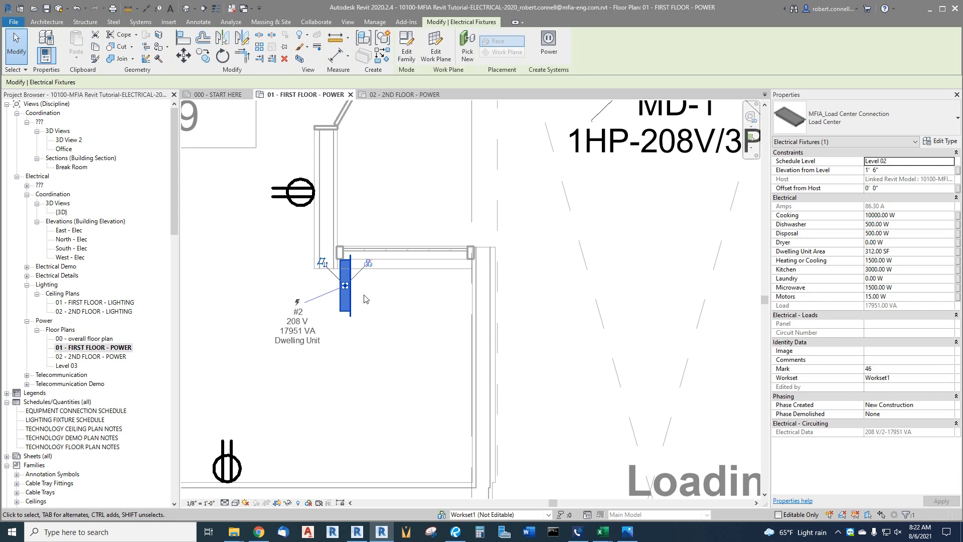
scroll(420, 320, down, 4)
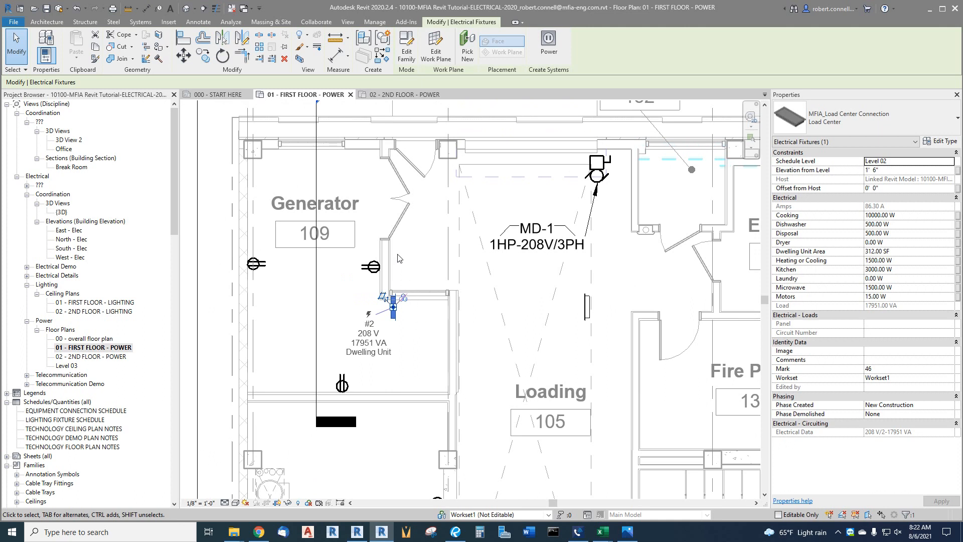
scroll(326, 236, down, 2)
scroll(322, 236, up, 1)
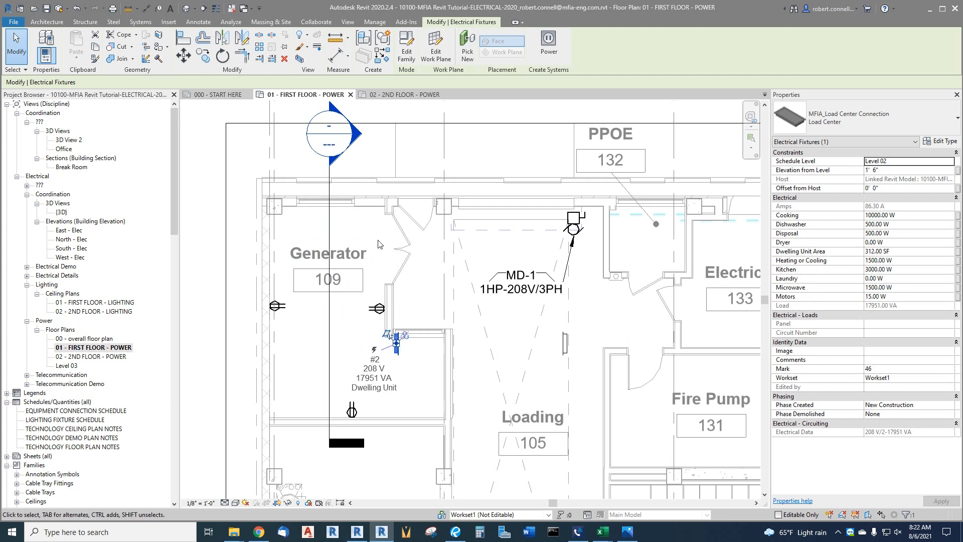
click(371, 148)
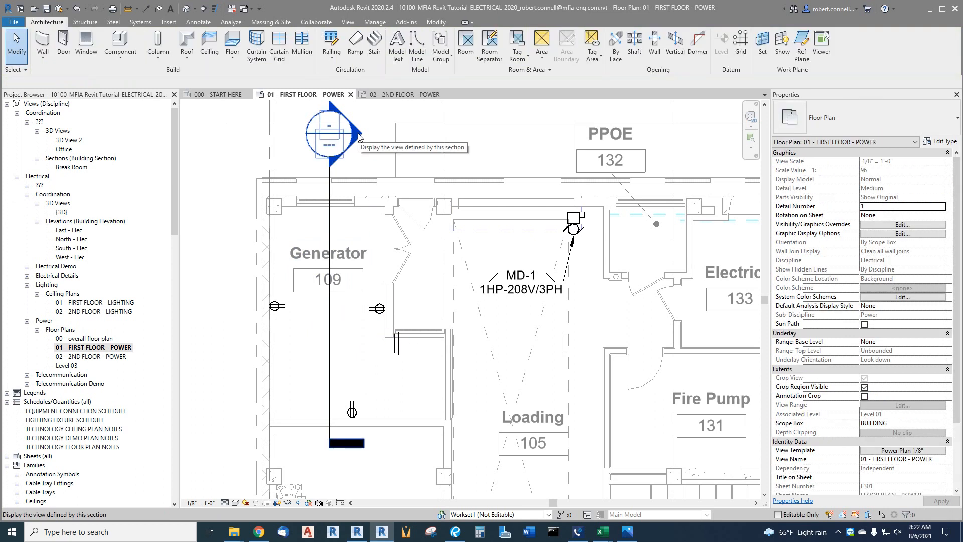
Open the building section cut through the Generator room and examine the load center at Level 02
double_click(357, 136)
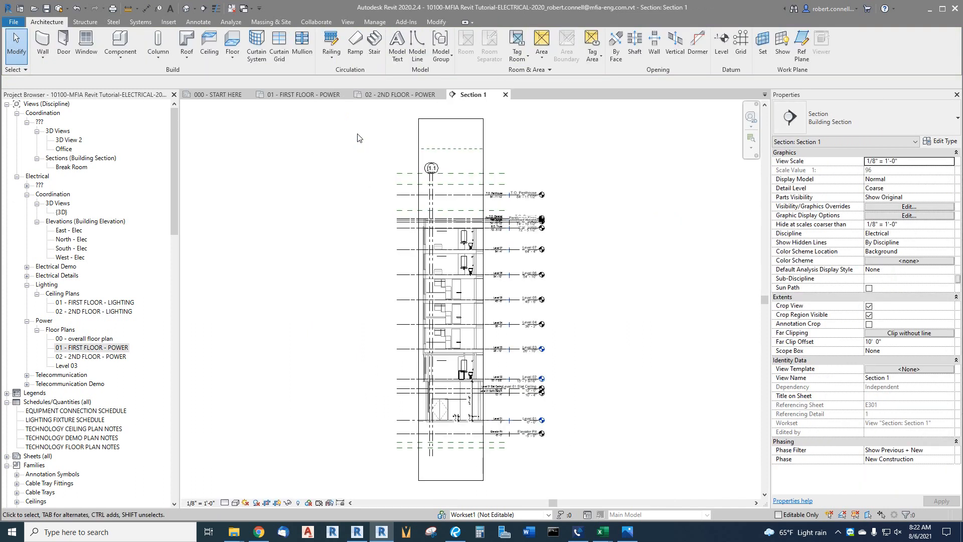
scroll(471, 404, up, 3)
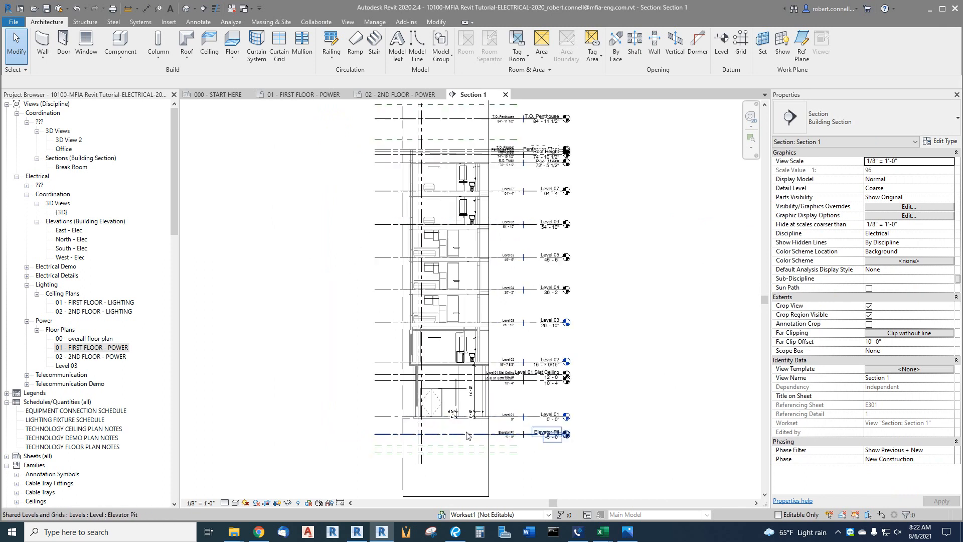
scroll(475, 404, up, 3)
scroll(452, 301, down, 1)
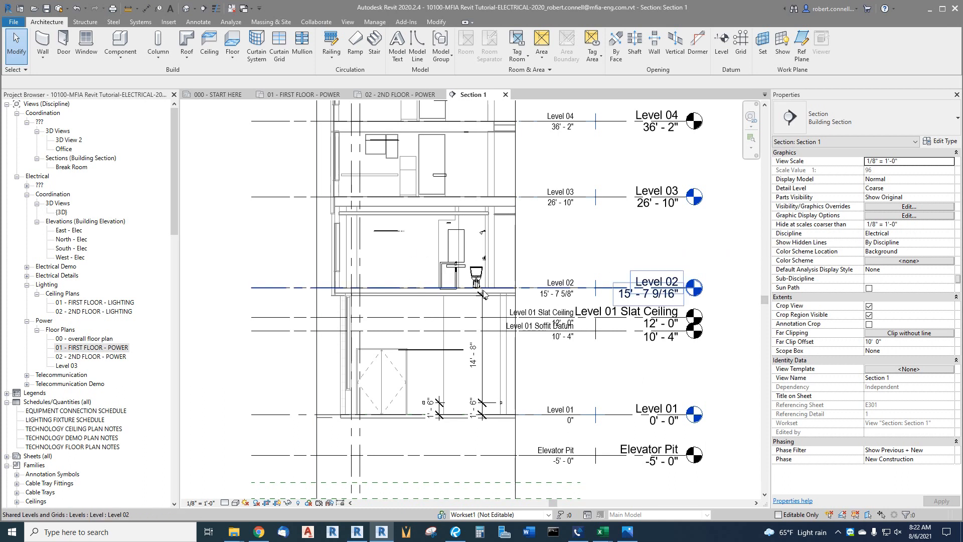
scroll(460, 275, up, 5)
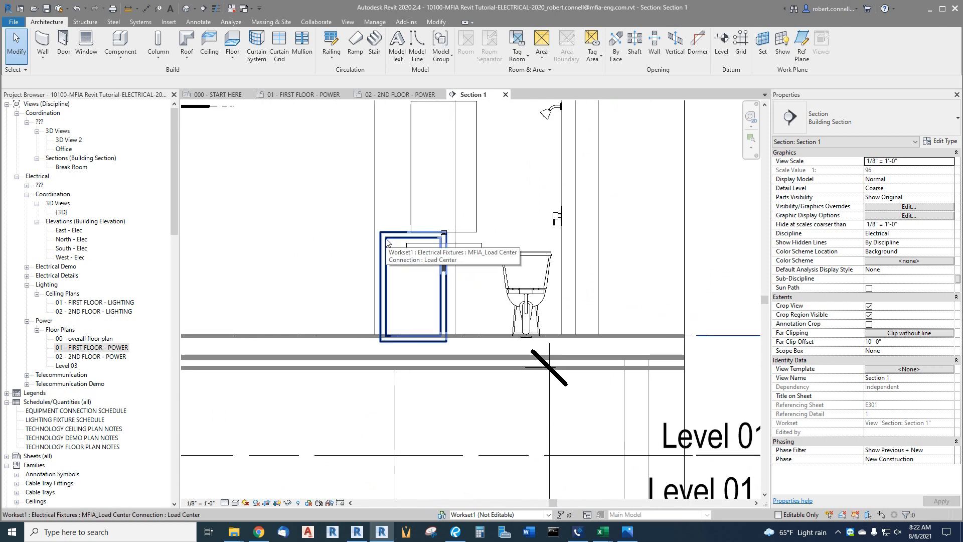
Select the Level 02 load center in the section and inspect its position against the floor and its elevation from level
click(386, 241)
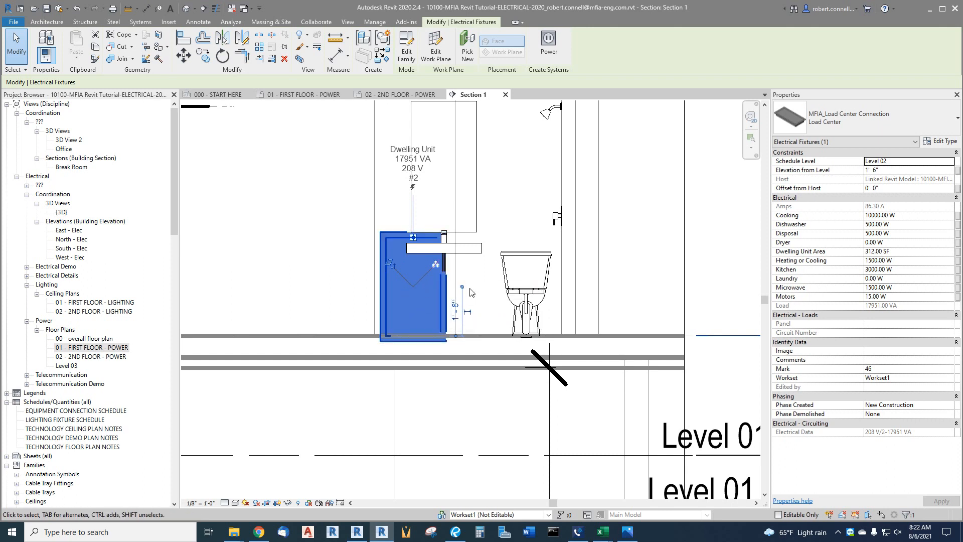
scroll(411, 328, down, 2)
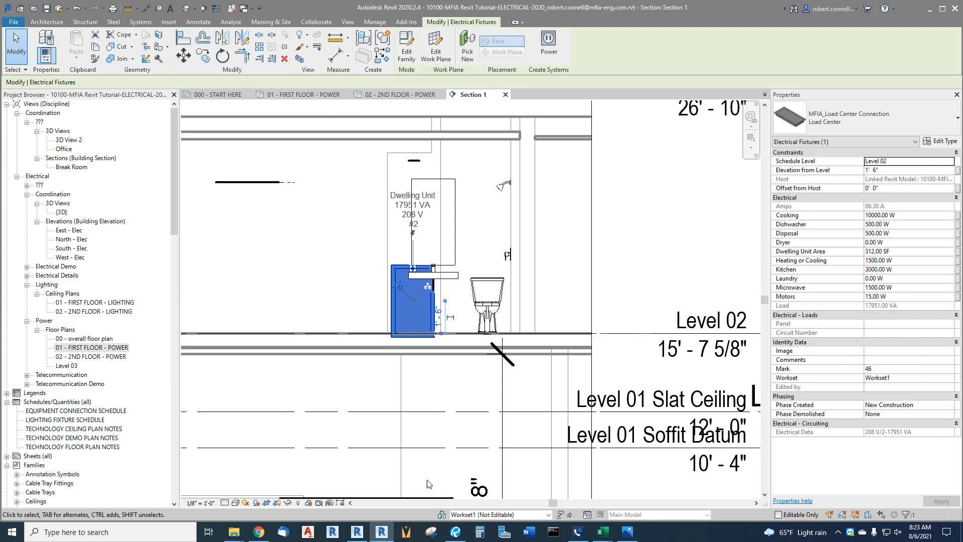
scroll(420, 296, up, 2)
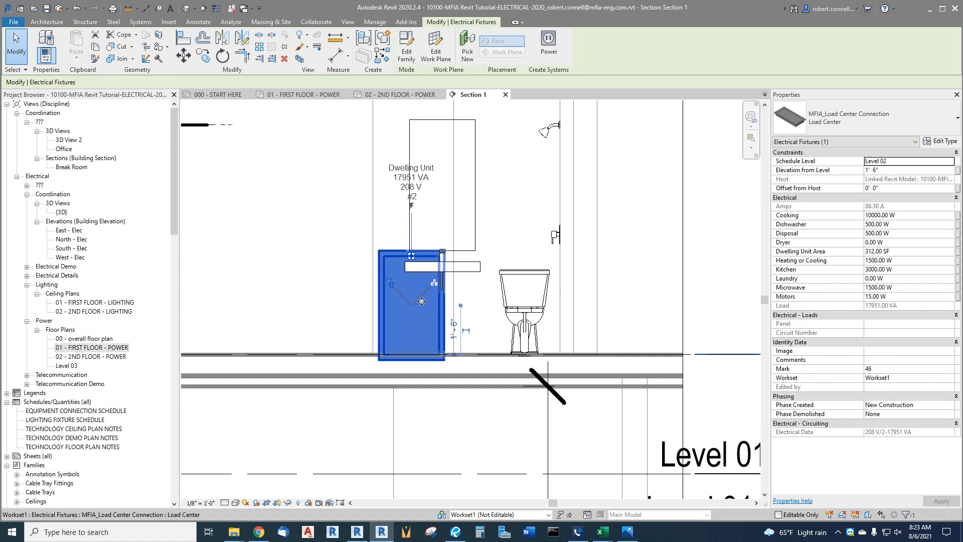
scroll(390, 318, down, 3)
scroll(391, 311, up, 4)
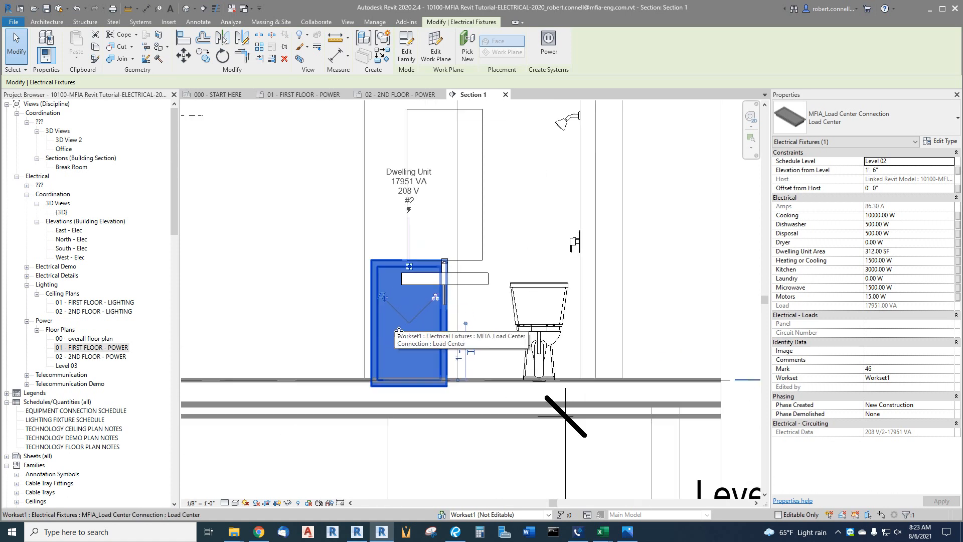
click(896, 171)
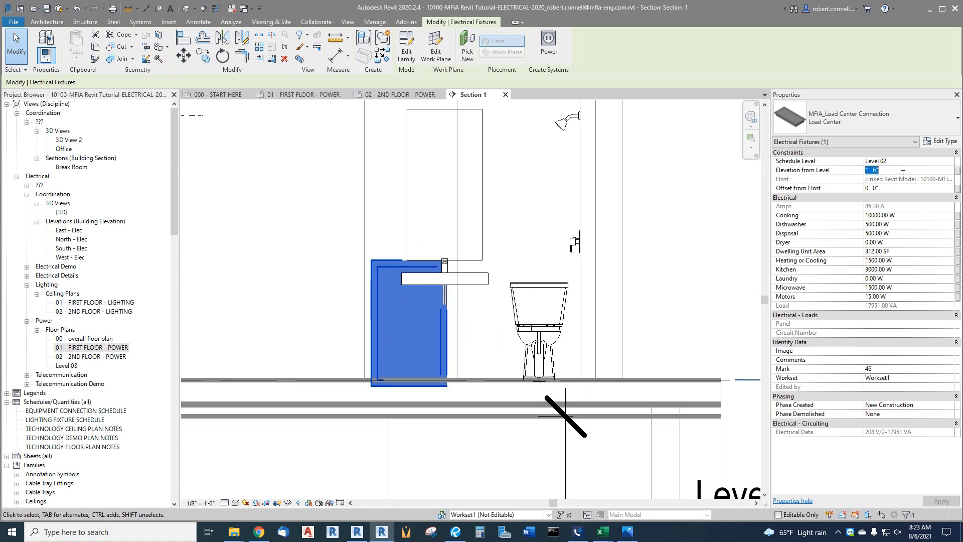
click(659, 241)
key(t)
key(g)
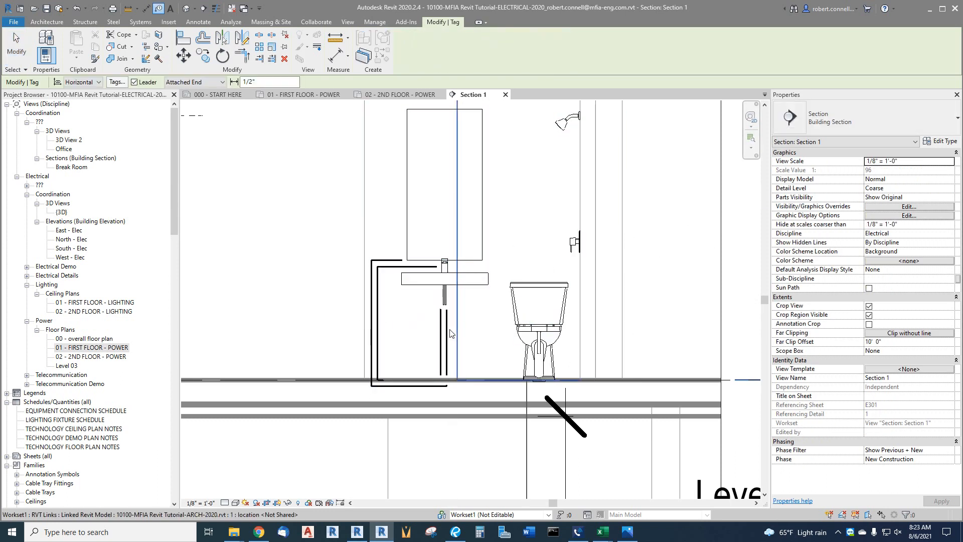
key(Escape)
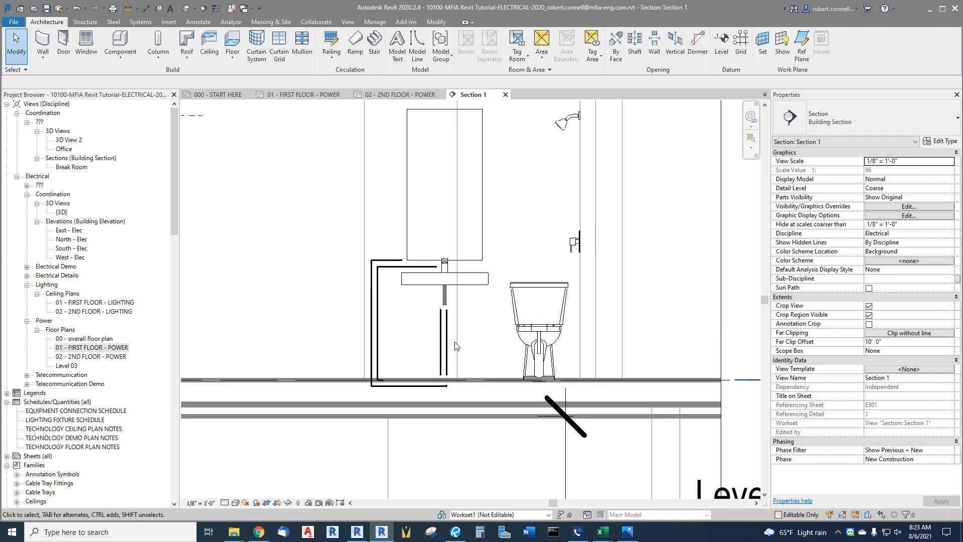
Set the elevation from level of the Level 02 load center in the section to 5' 0" and deselect it
click(445, 337)
click(895, 173)
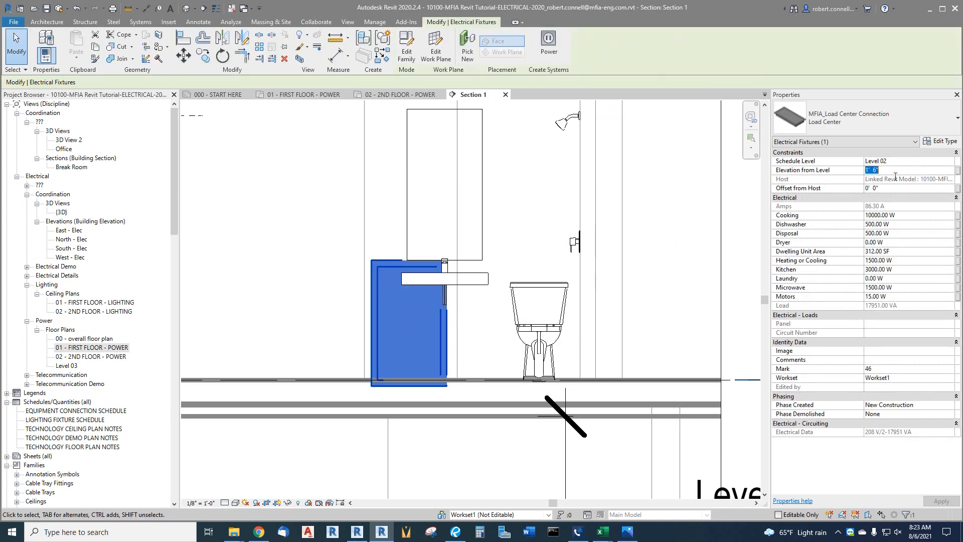
text(5)
key(Return)
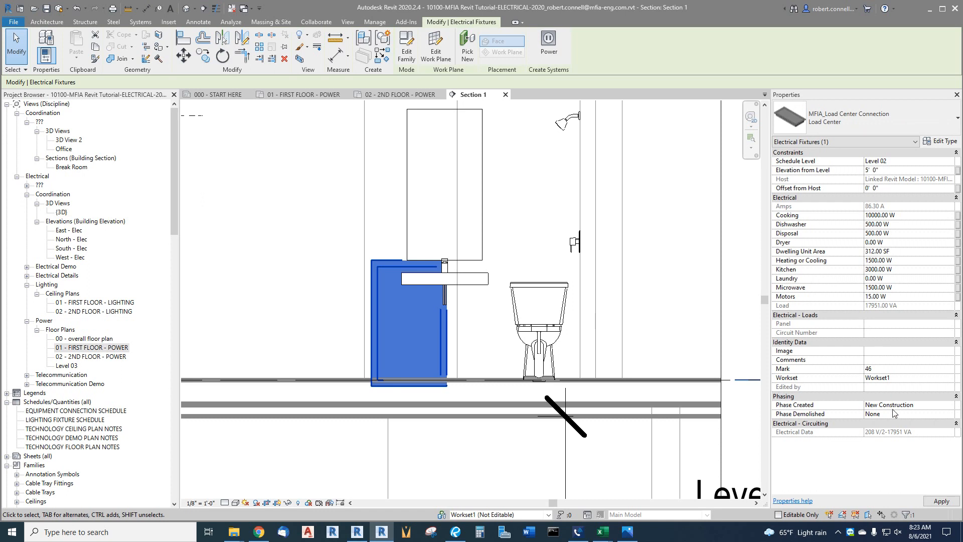
click(941, 501)
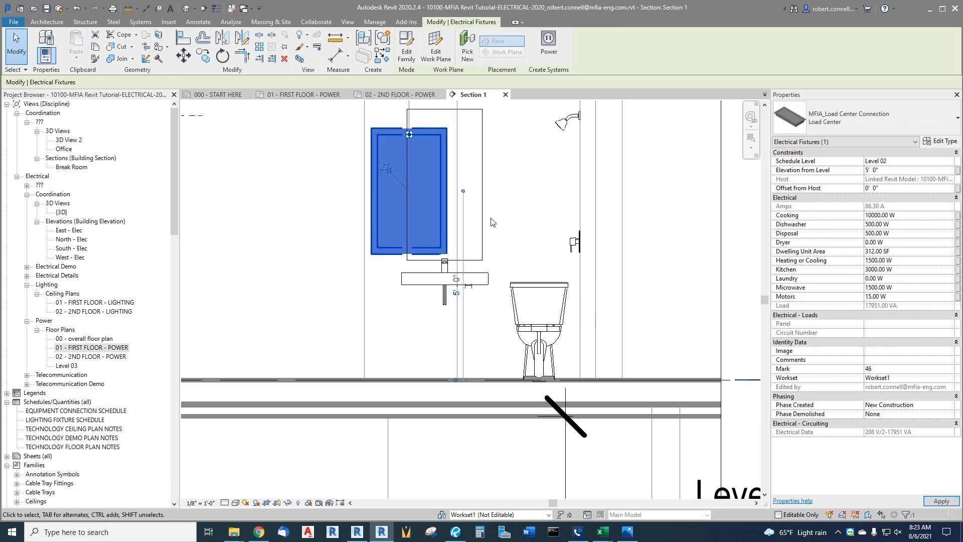
scroll(405, 312, down, 1)
click(356, 242)
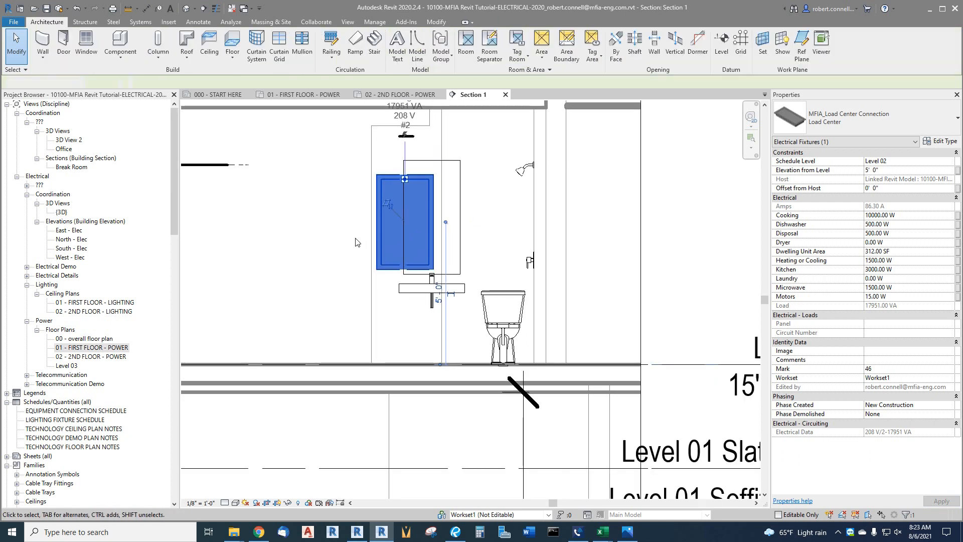
scroll(385, 142, up, 2)
scroll(442, 296, down, 2)
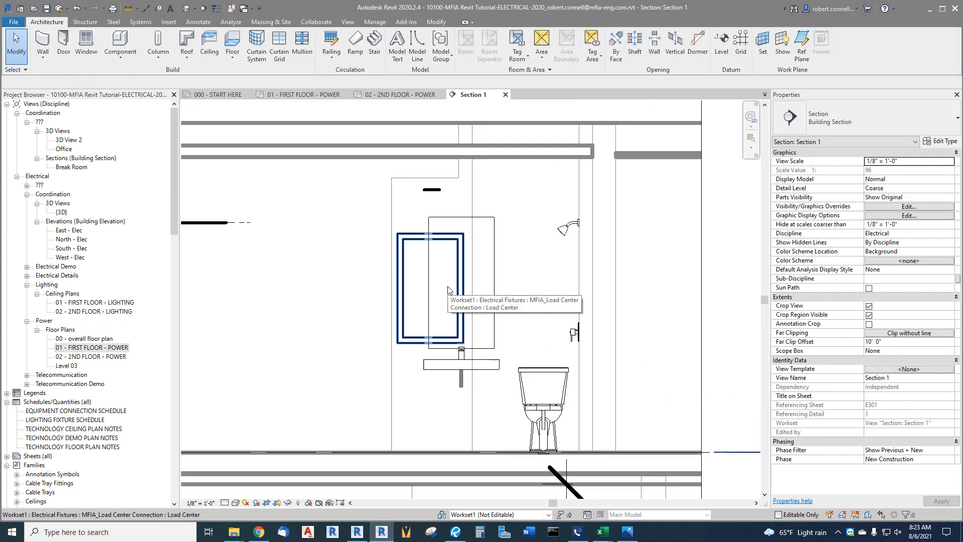
scroll(428, 266, up, 2)
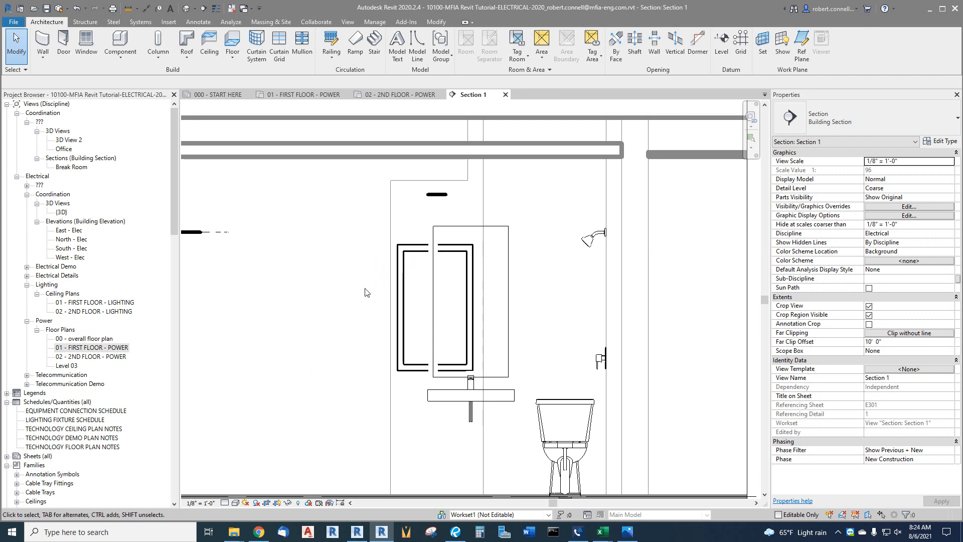
Place an aligned dimension from the Level 02 floor line to the top edge of the load center
click(146, 10)
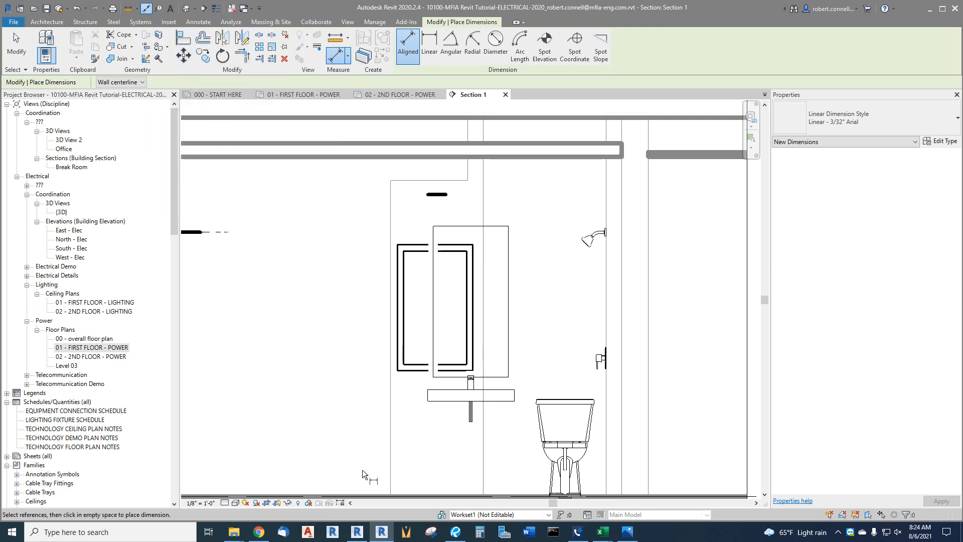
scroll(364, 426, down, 2)
scroll(365, 411, up, 2)
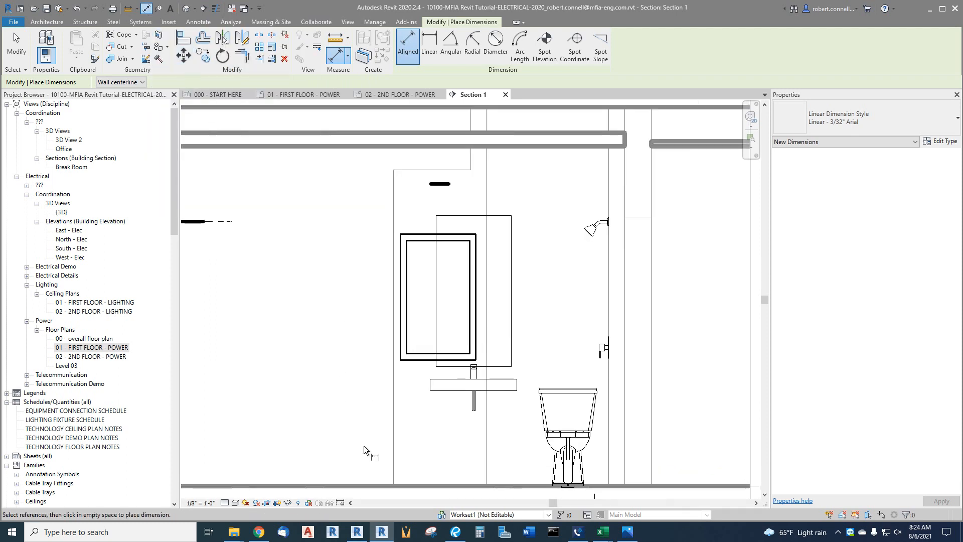
click(371, 484)
click(401, 233)
click(318, 247)
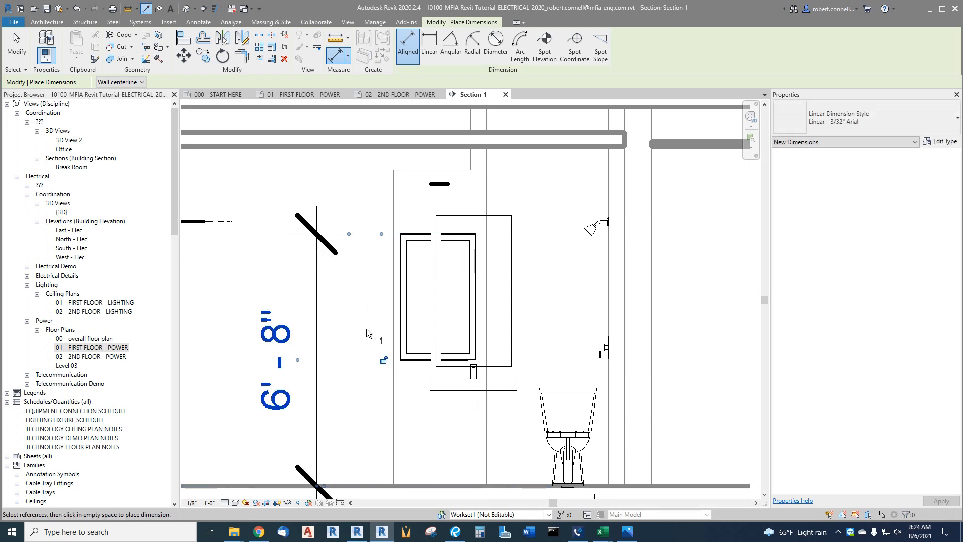
key(Escape)
key(Escape)
Set the dimension between the Level 02 floor and the load center's top to 6' 6" and delete the dimension
scroll(335, 309, up, 1)
scroll(338, 312, down, 1)
scroll(344, 351, up, 1)
scroll(348, 319, down, 1)
scroll(347, 319, up, 1)
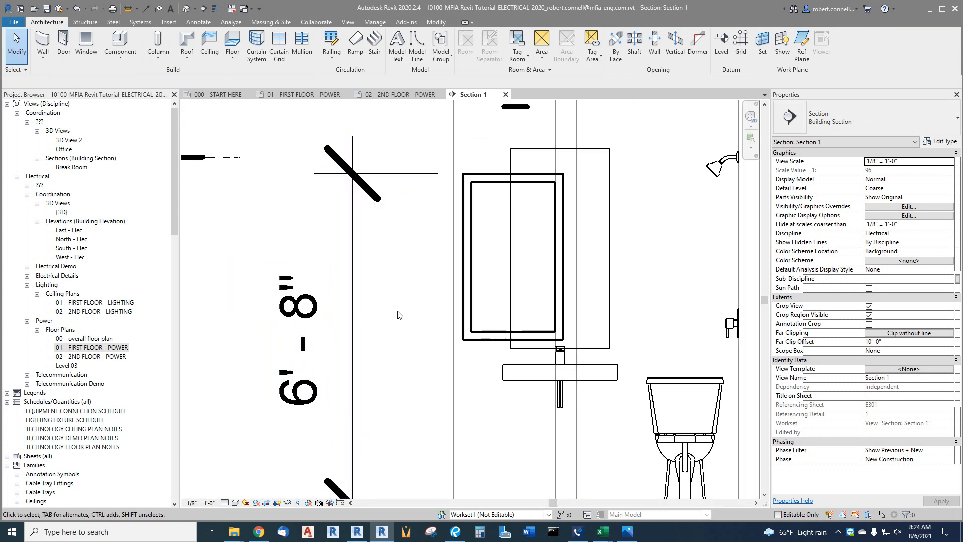
scroll(392, 313, down, 1)
scroll(384, 305, up, 1)
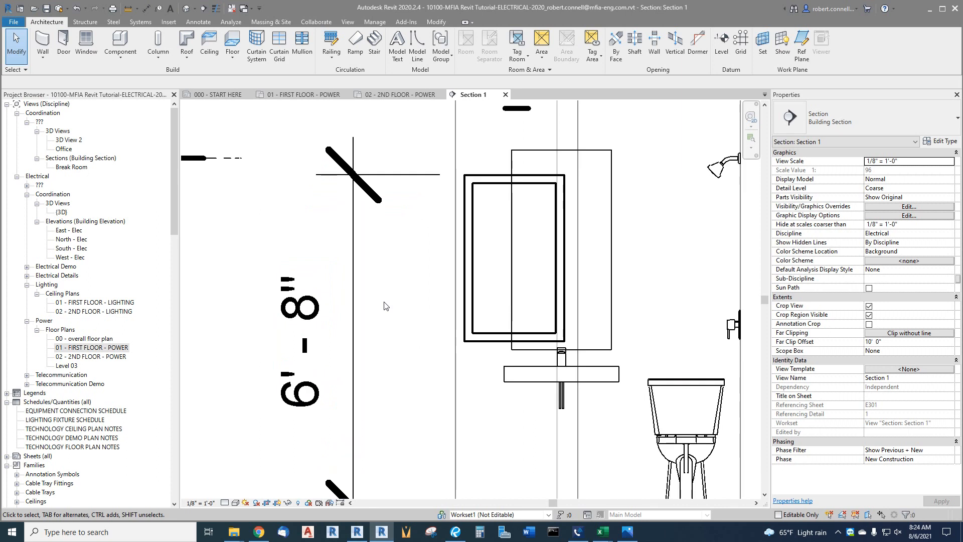
scroll(394, 302, down, 1)
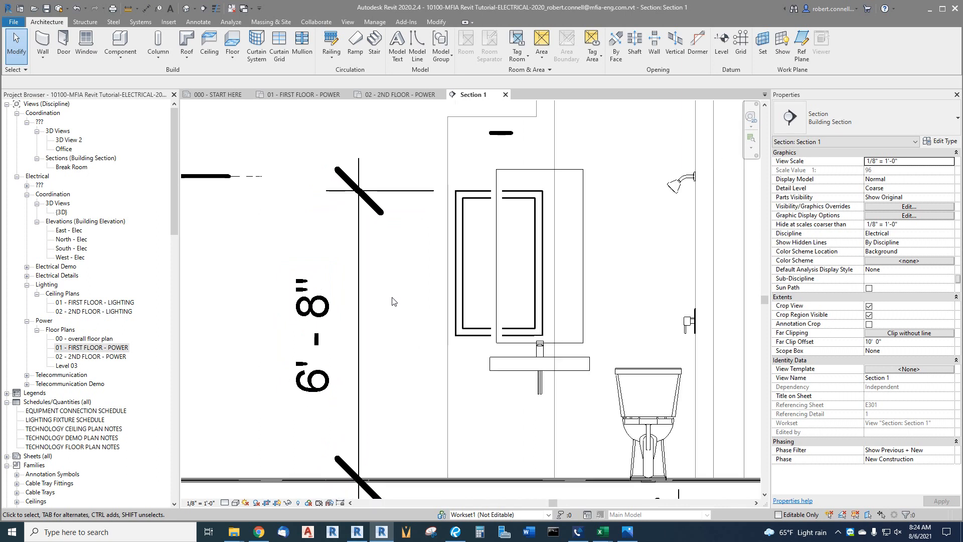
click(471, 201)
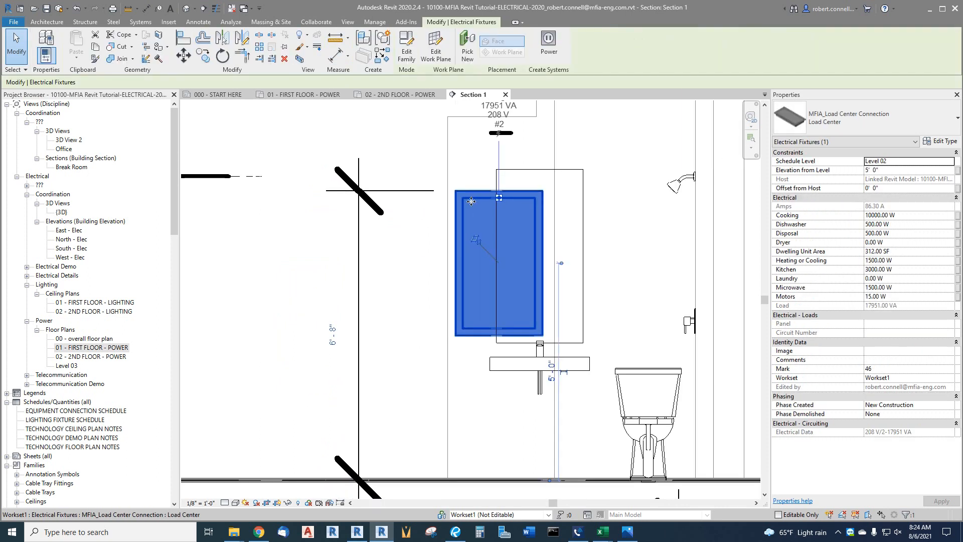
click(333, 335)
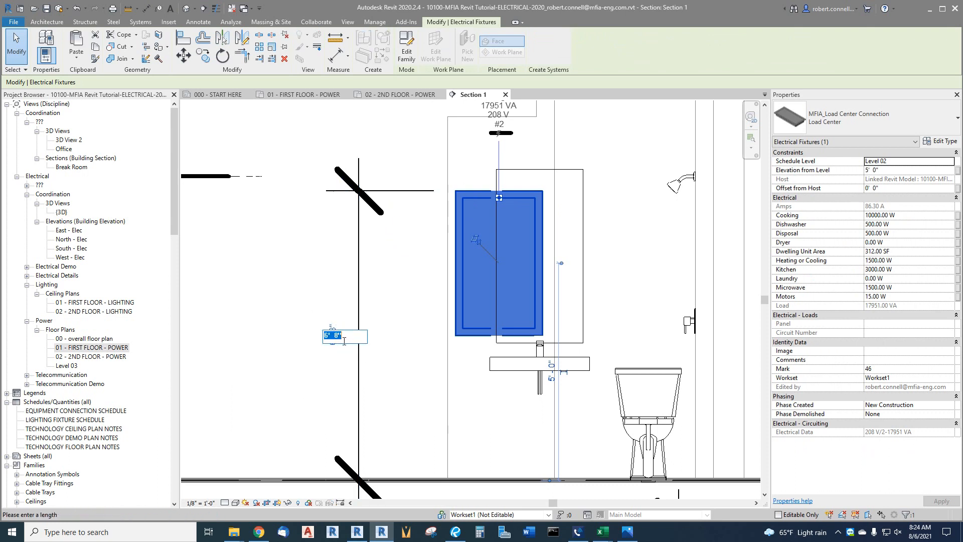
click(340, 336)
key(Delete)
text(6)
key(Return)
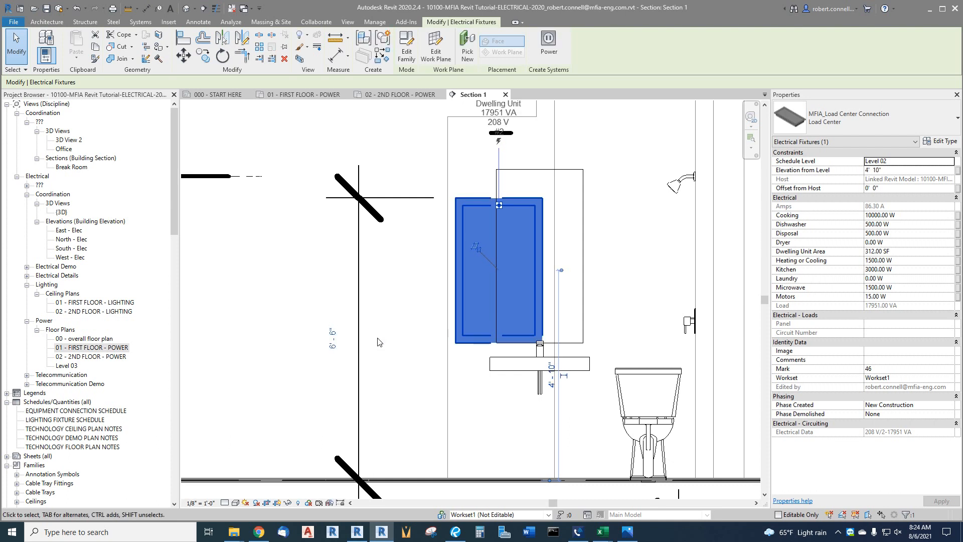
key(Escape)
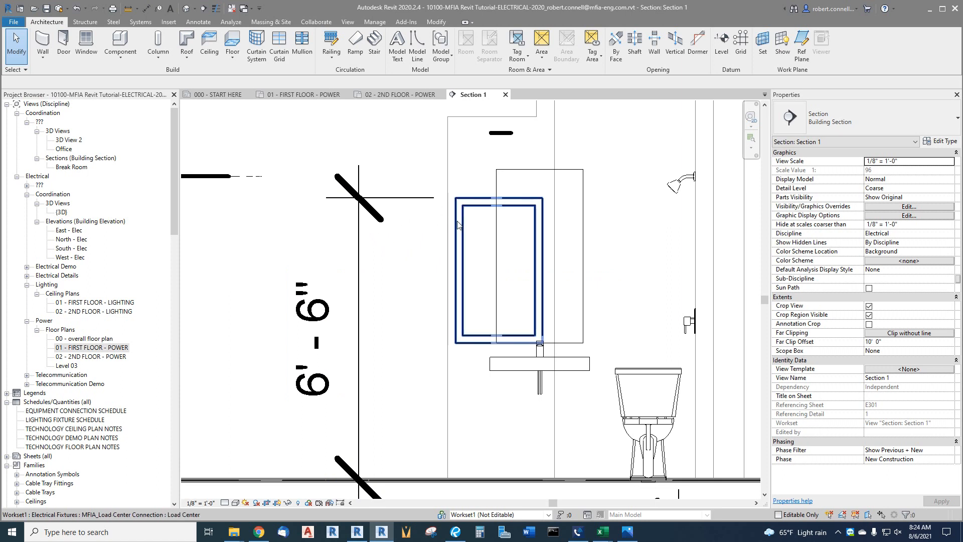
click(360, 266)
key(Delete)
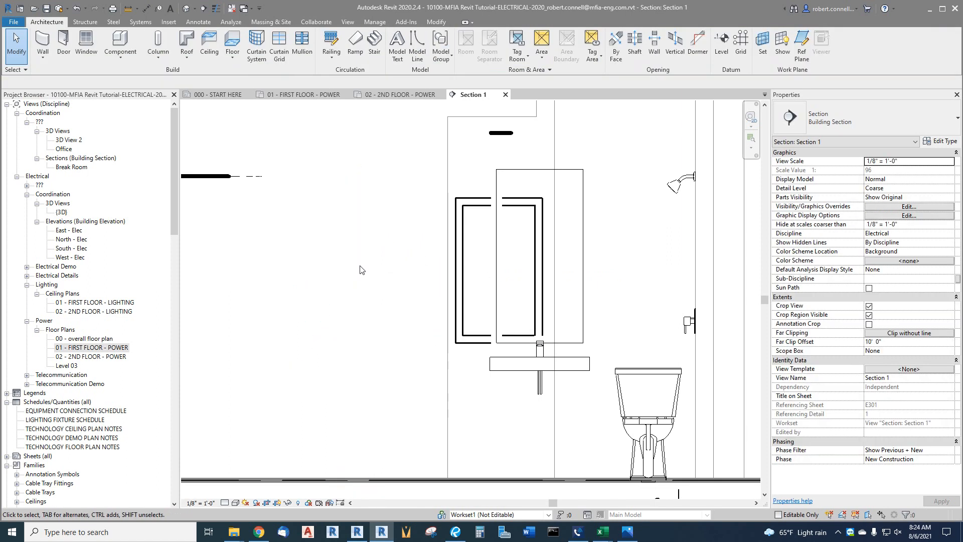
Examine the load center's position in the section relative to the surrounding building levels
scroll(360, 268, down, 2)
scroll(351, 262, down, 2)
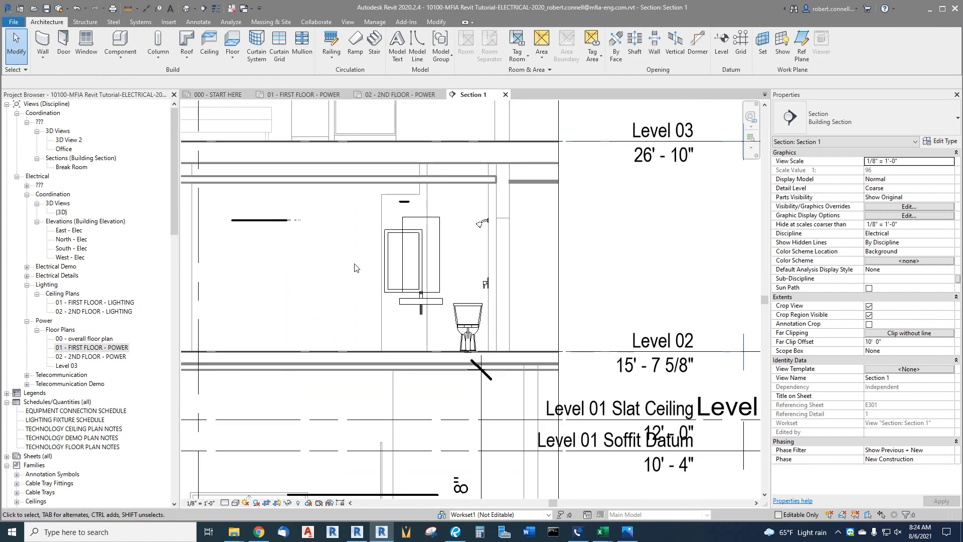
scroll(361, 255, up, 3)
scroll(379, 266, down, 2)
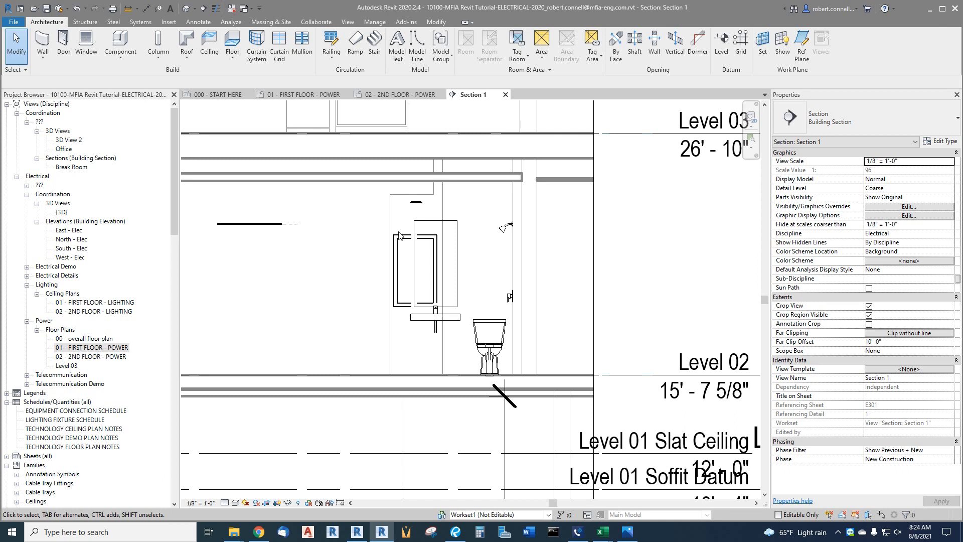
scroll(398, 236, down, 2)
scroll(391, 238, down, 1)
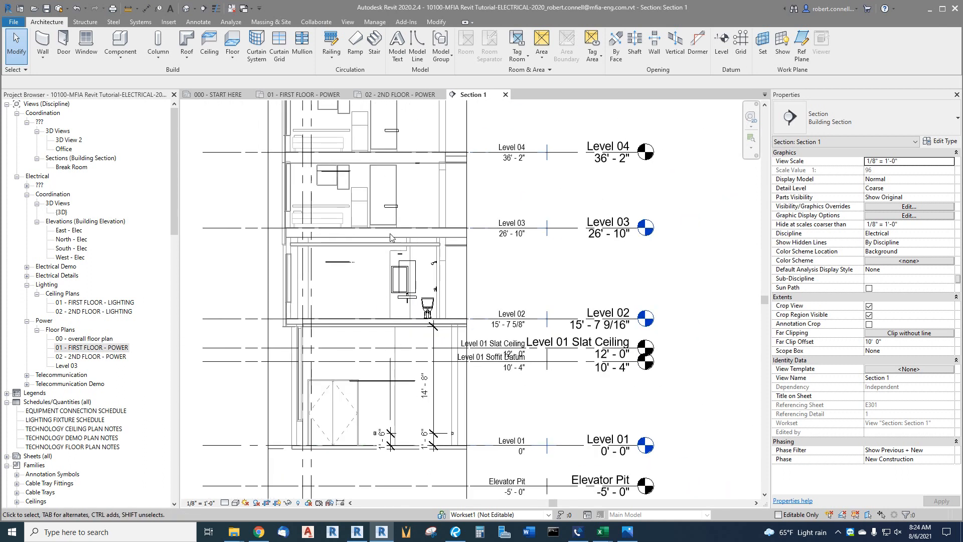
scroll(391, 237, up, 1)
Return to the 02 - 2ND FLOOR - POWER plan and compare the elevations of the Studio 216 and Studio 215 load centers
click(400, 94)
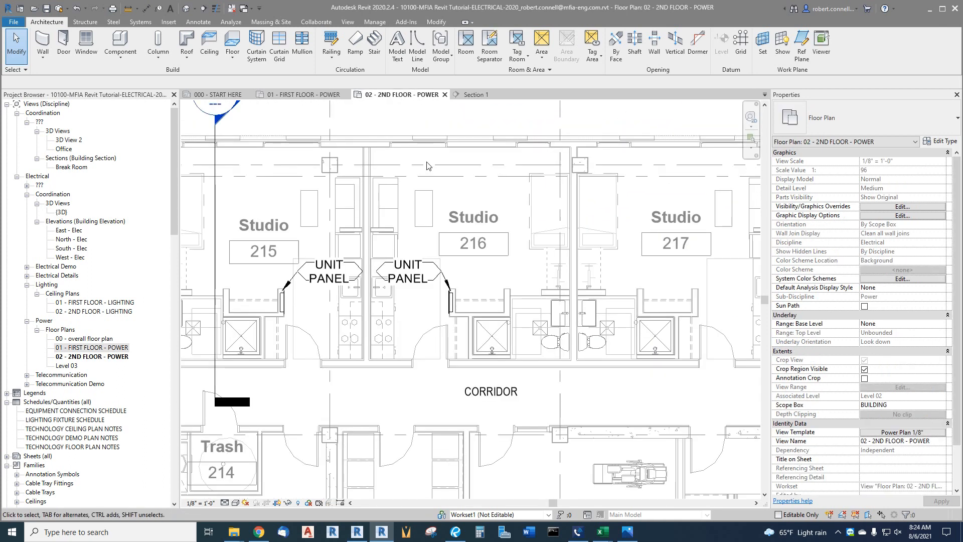
click(451, 306)
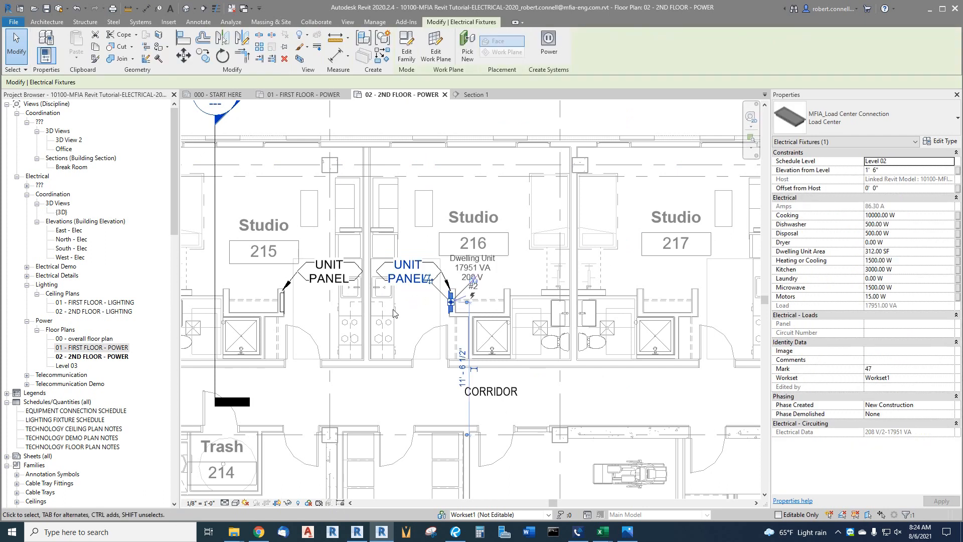
click(282, 303)
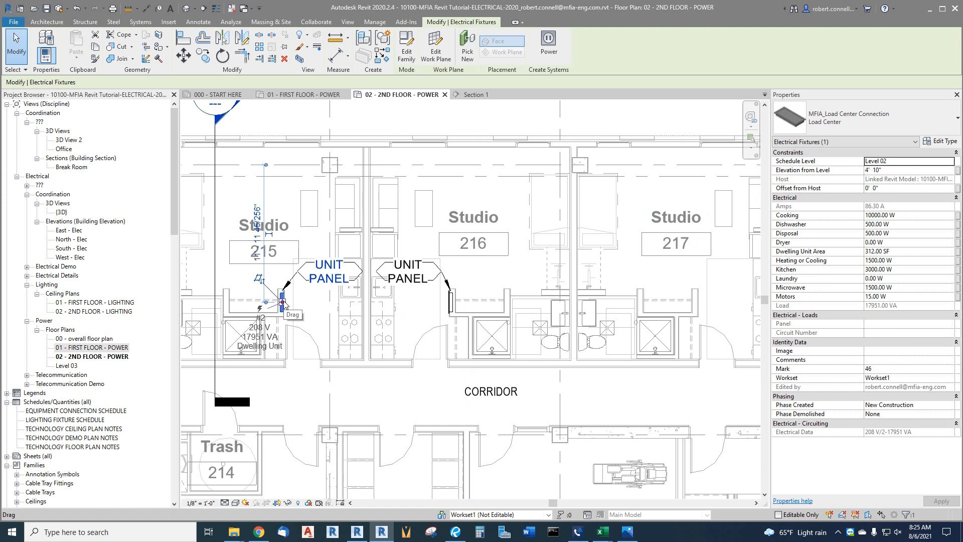
Set the Studio 216 load center's elevation from level to 5' 0" and deselect it
click(451, 302)
click(903, 173)
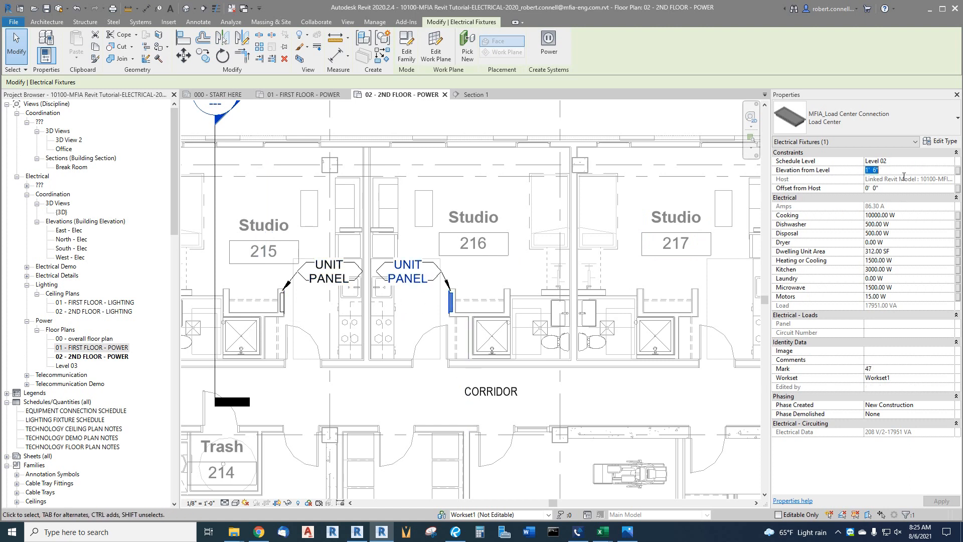
text(5)
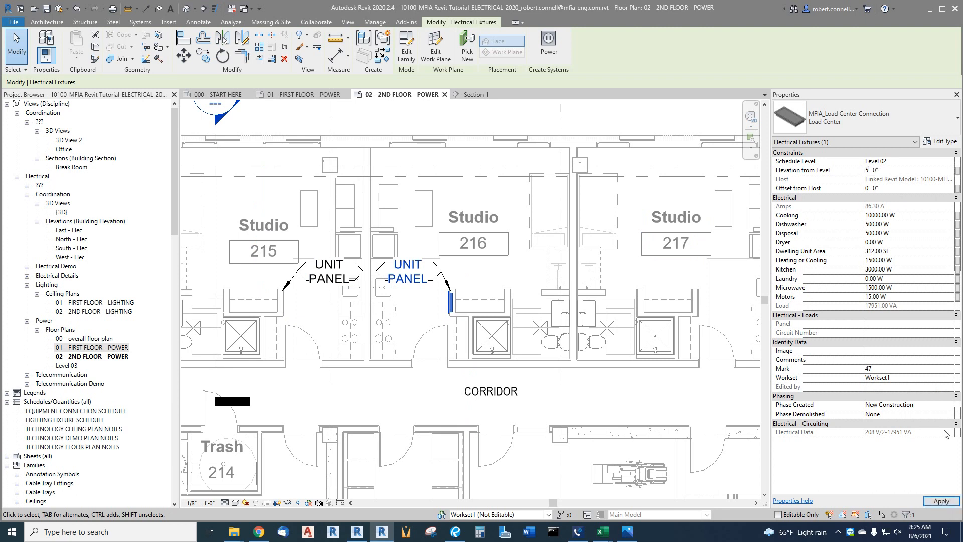
click(939, 500)
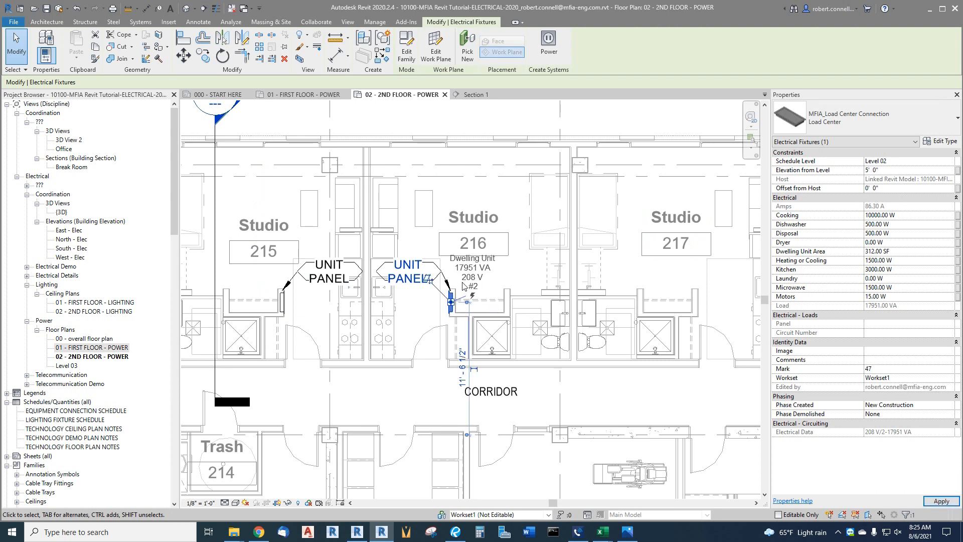
click(491, 289)
Create a similar load center from the Studio 216 one on the closet end wall beside the Studio 217 entry door
scroll(491, 289, down, 3)
scroll(451, 290, up, 4)
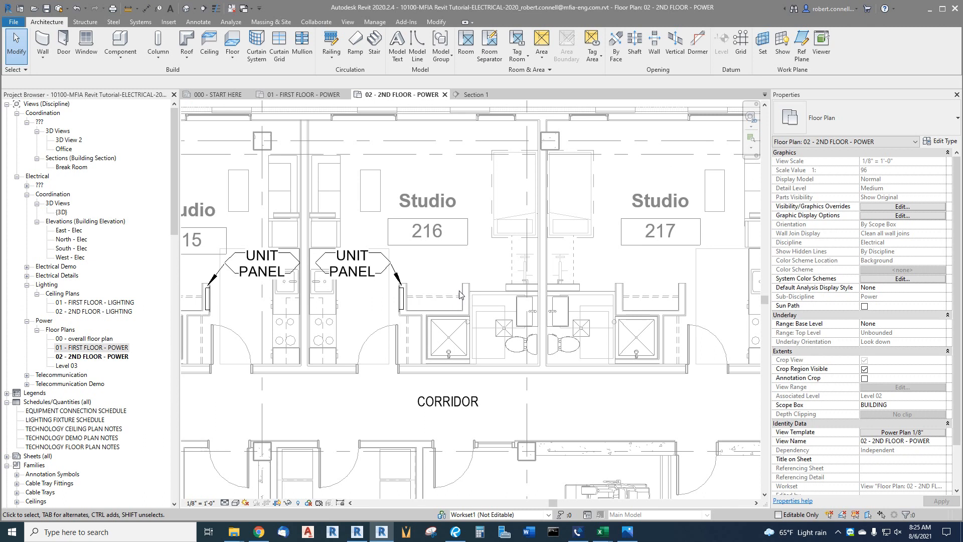
scroll(413, 289, down, 1)
scroll(414, 290, up, 2)
click(367, 301)
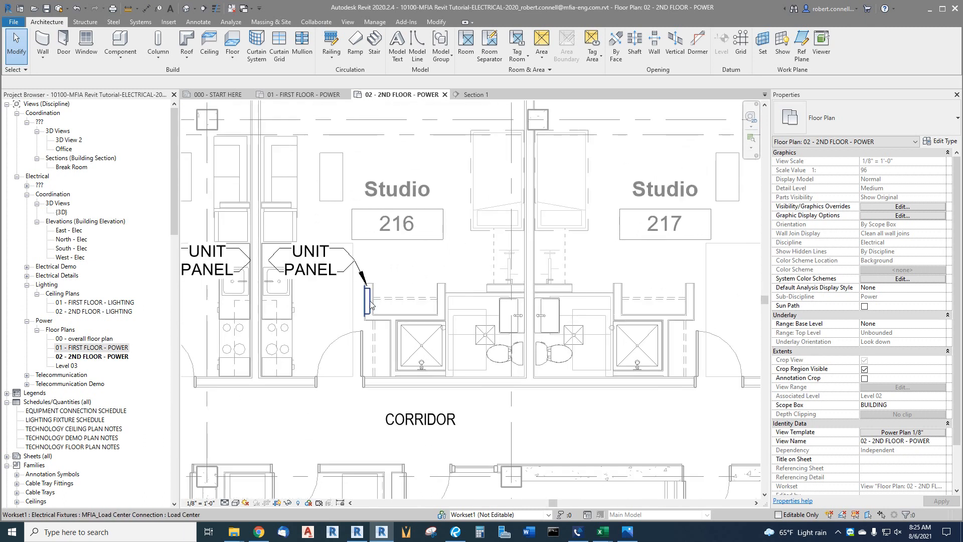
right_click(370, 302)
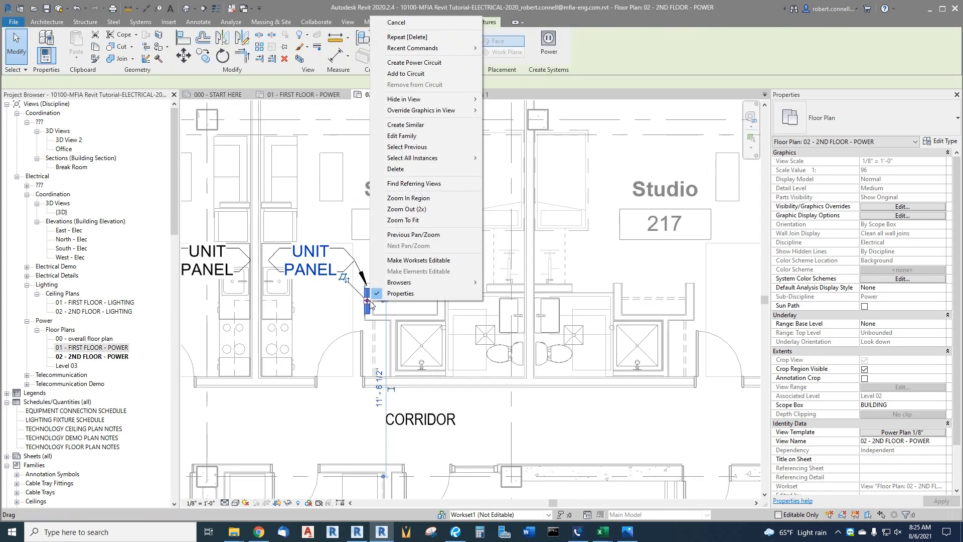
click(406, 124)
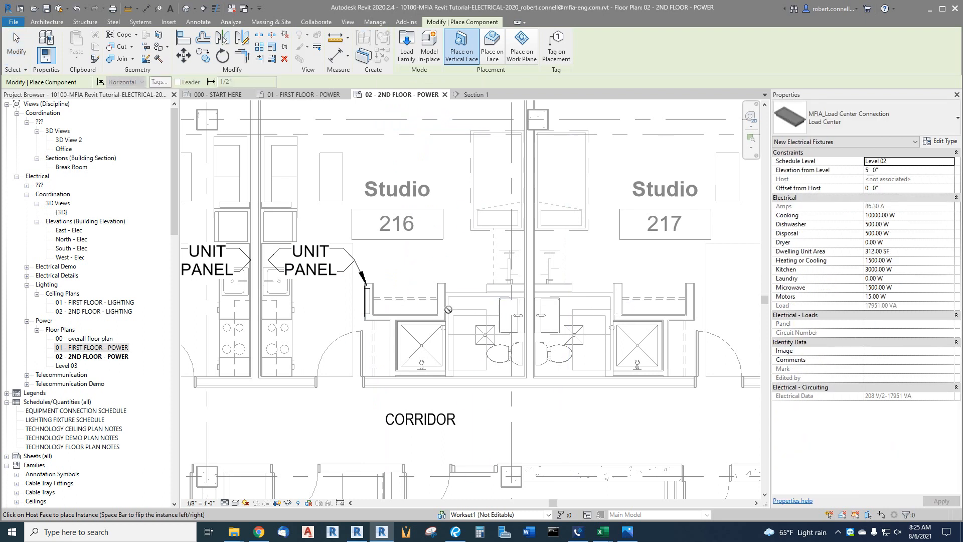
scroll(336, 306, down, 2)
scroll(566, 306, up, 2)
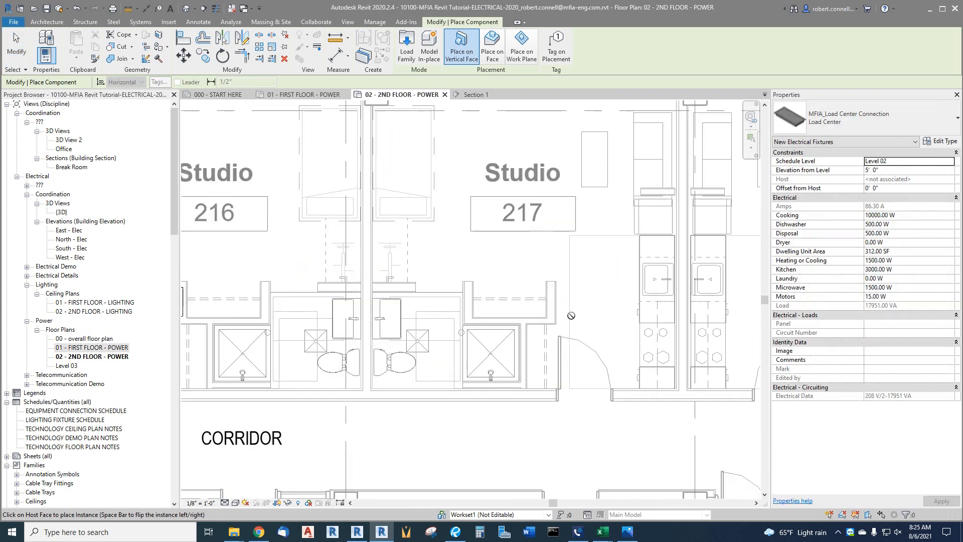
click(558, 307)
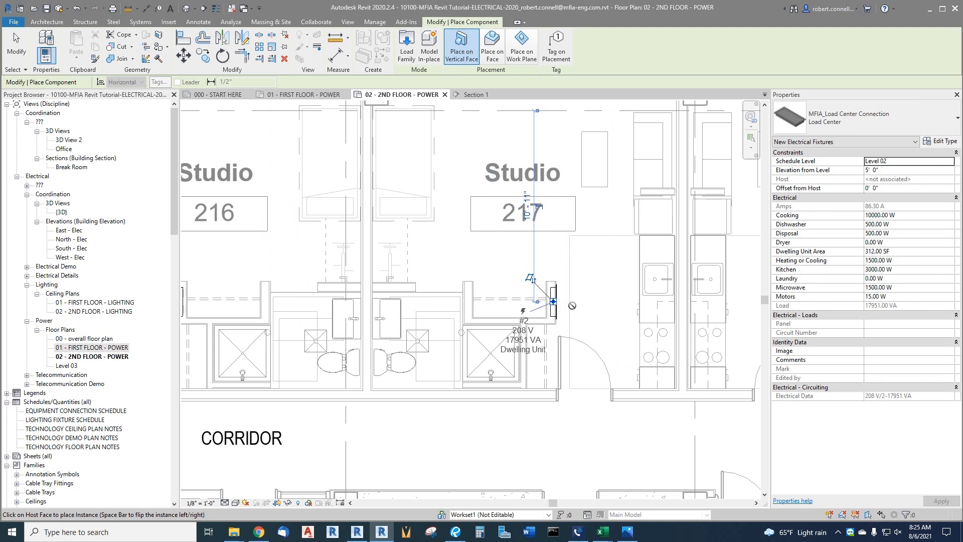
key(Escape)
Tag the Studio 217 load center as UNIT PANEL with a leader and move the tag diagonally above the load center
scroll(453, 316, down, 1)
scroll(567, 287, up, 1)
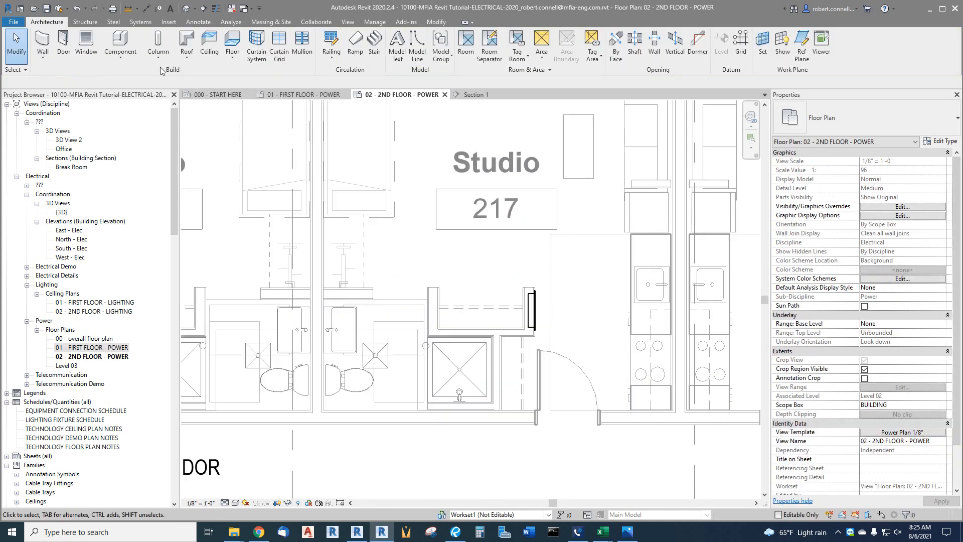
click(159, 9)
click(536, 305)
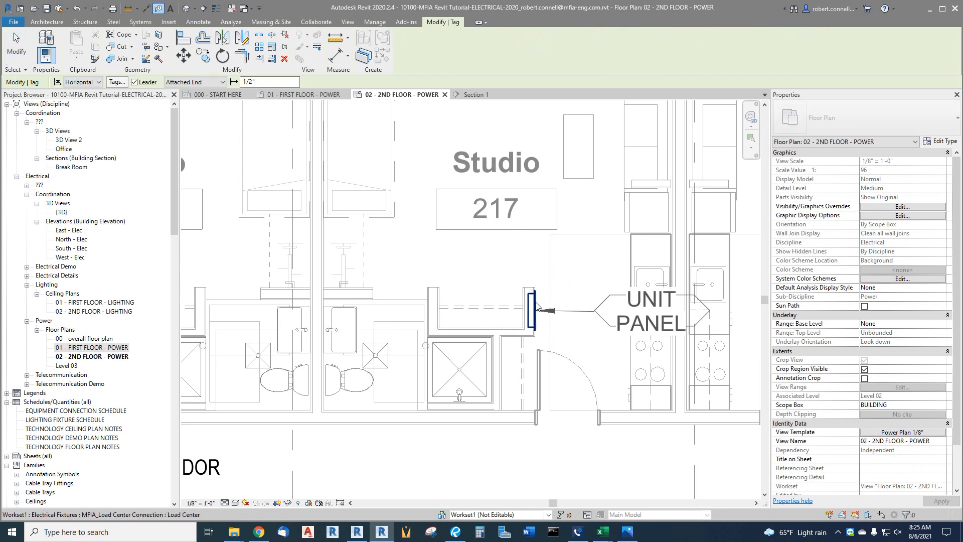
drag(652, 335, 617, 287)
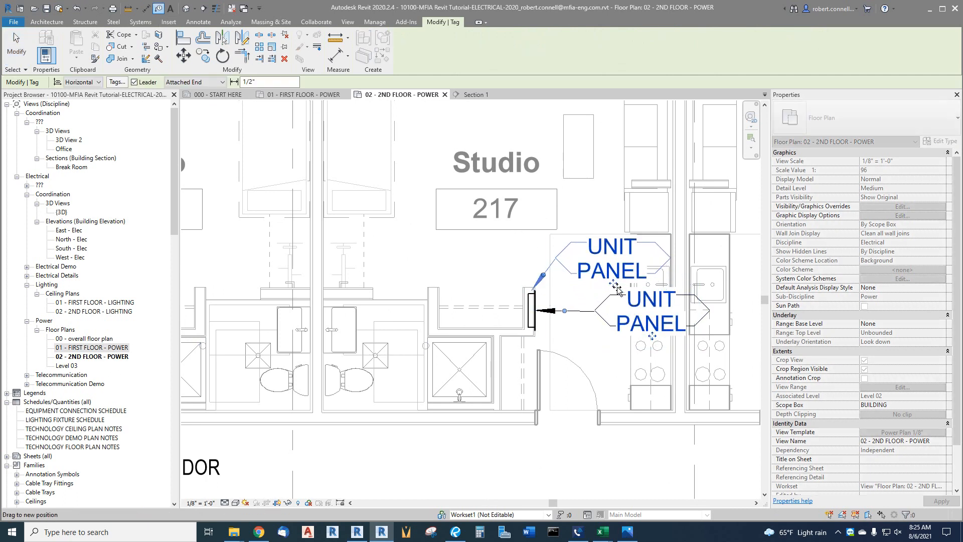
End the load center tagging and open the 01 - FIRST FLOOR - POWER plan at the Electrical 133 room
key(Escape)
key(Escape)
scroll(610, 293, down, 3)
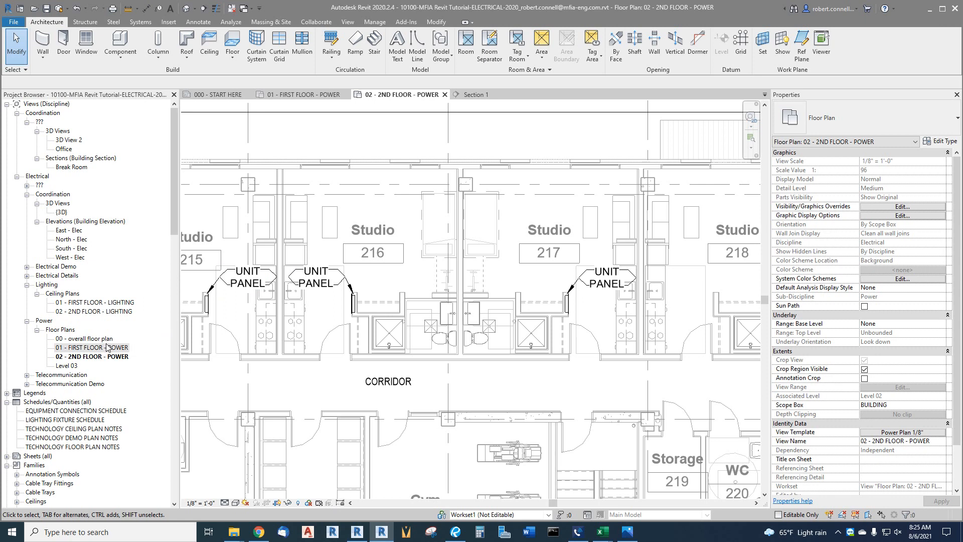
double_click(99, 348)
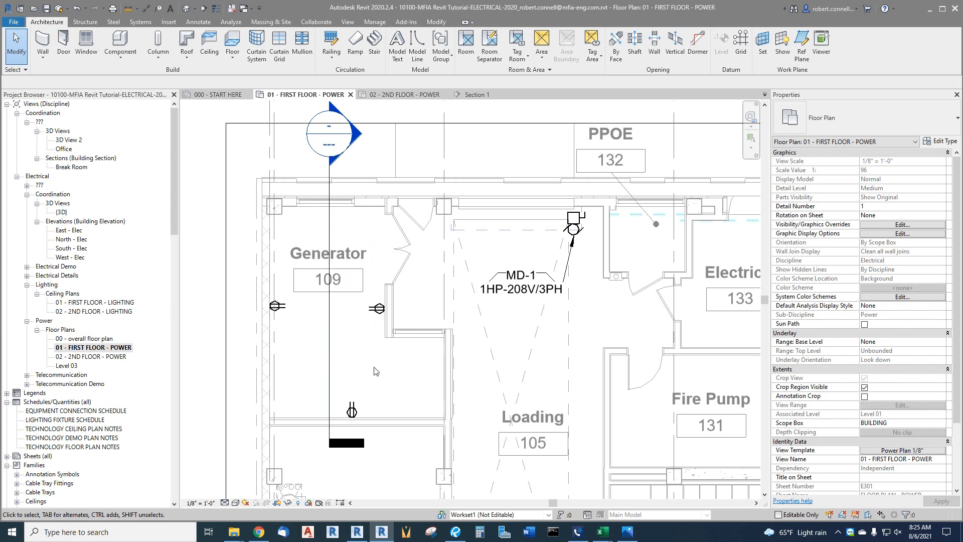
scroll(363, 331, down, 5)
scroll(505, 491, up, 3)
scroll(372, 333, down, 1)
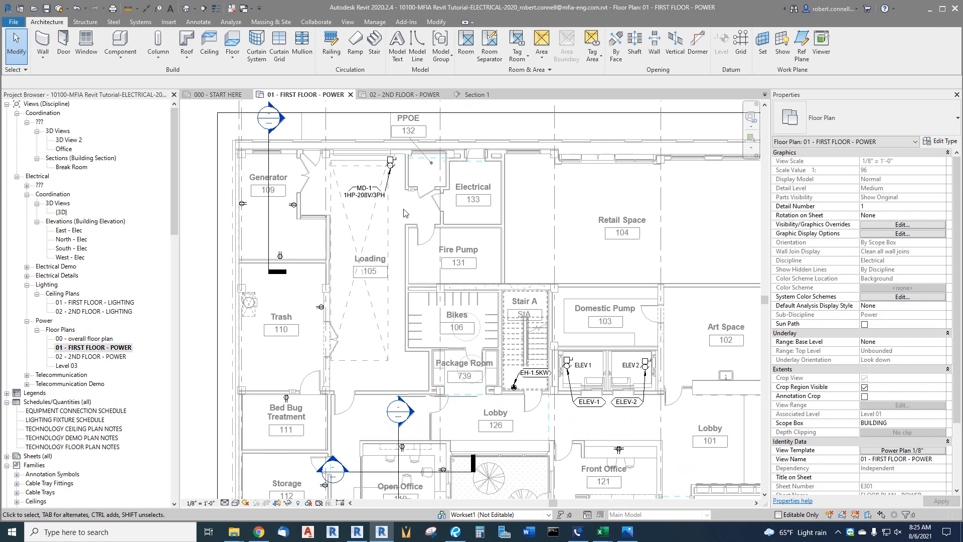
scroll(405, 213, up, 2)
List the project's Electrical Equipment families and examine the kVA types of the dry type and pad-mount transformers
drag(176, 209, 166, 343)
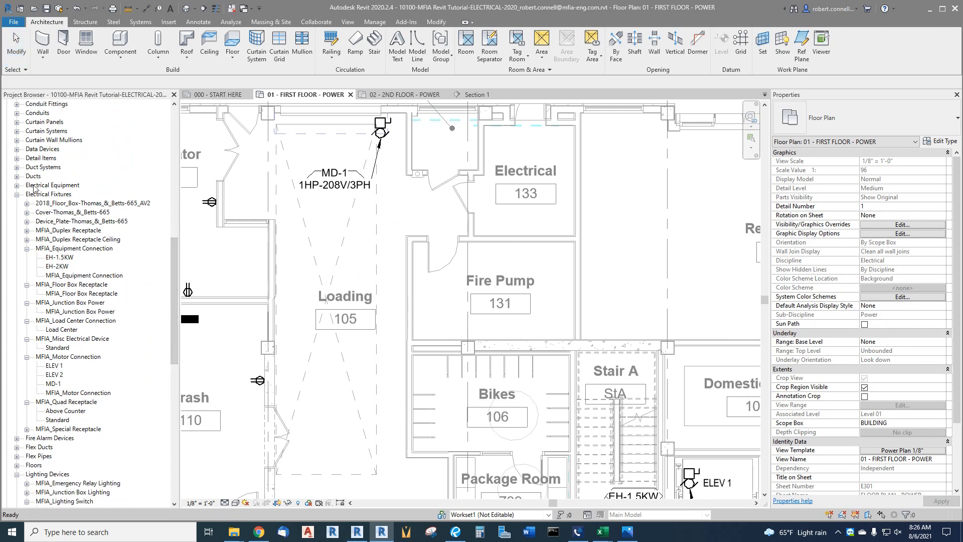
click(17, 195)
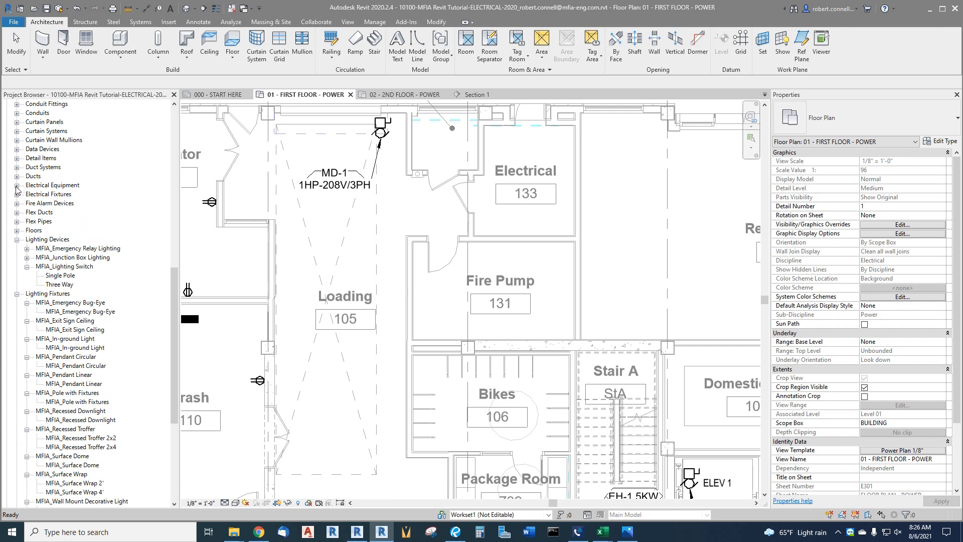
click(17, 186)
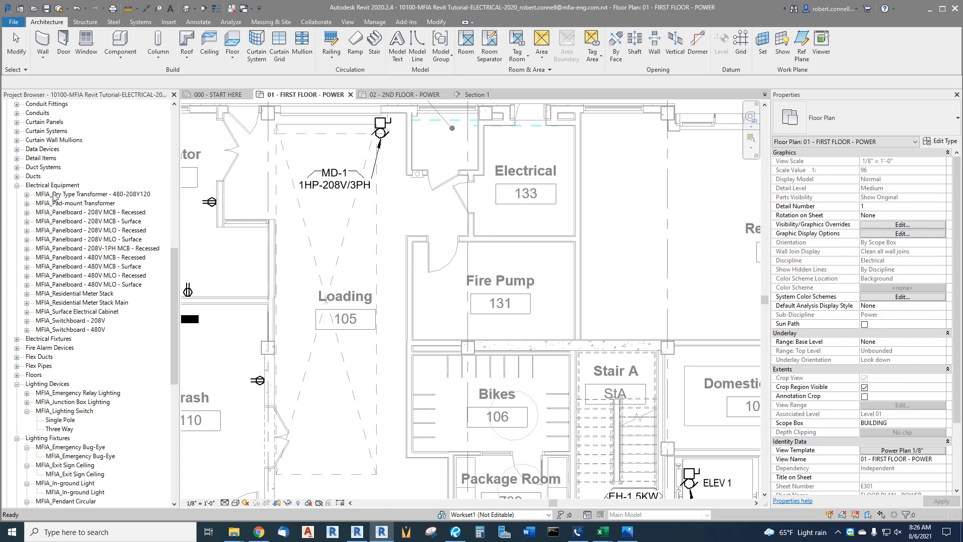
click(27, 194)
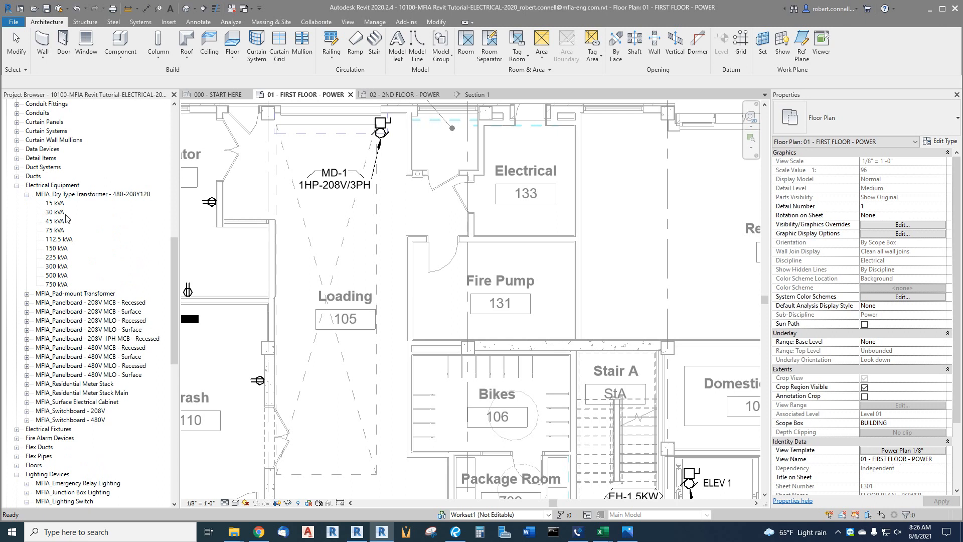
click(27, 195)
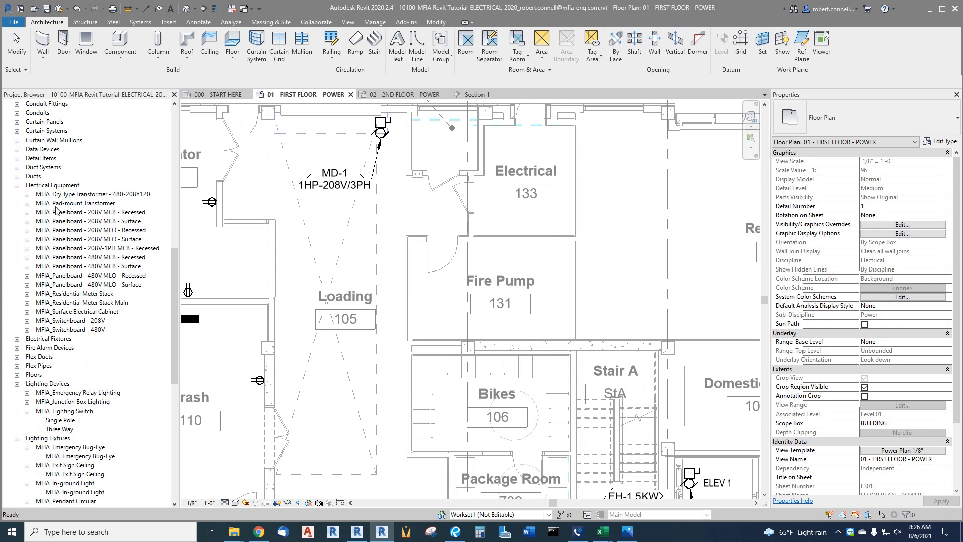
click(27, 203)
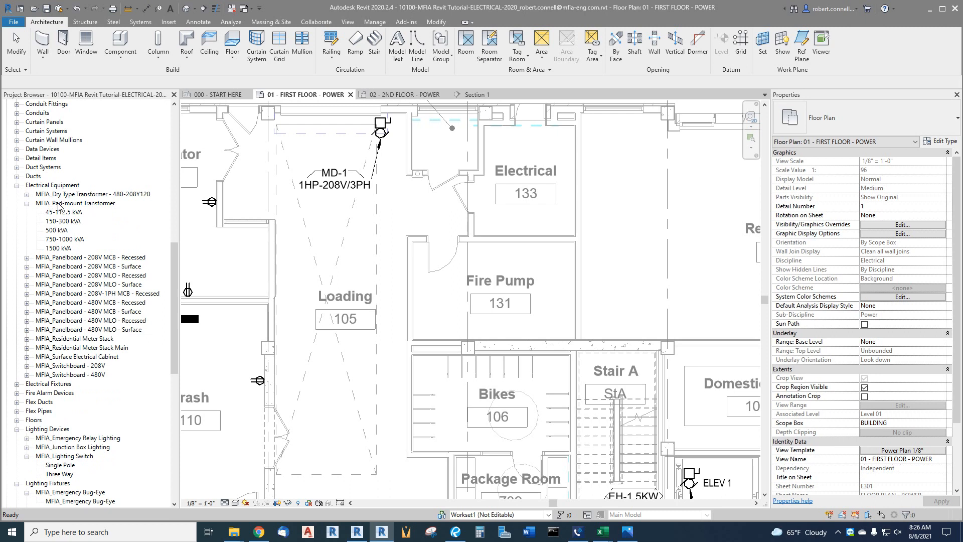
click(27, 205)
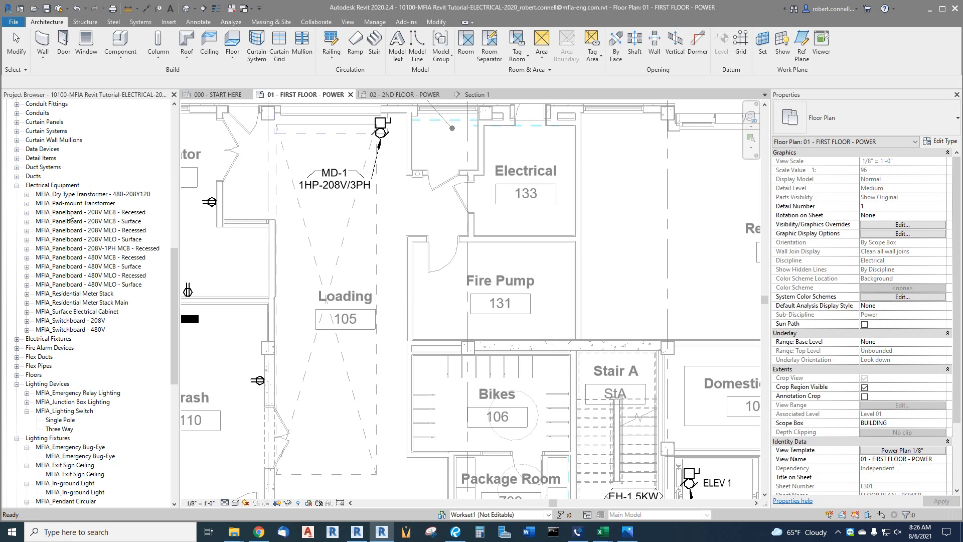
Compare the amperage types of the 208V MCB recessed, 208V MCB surface and 208V MLO recessed panelboard families
click(27, 213)
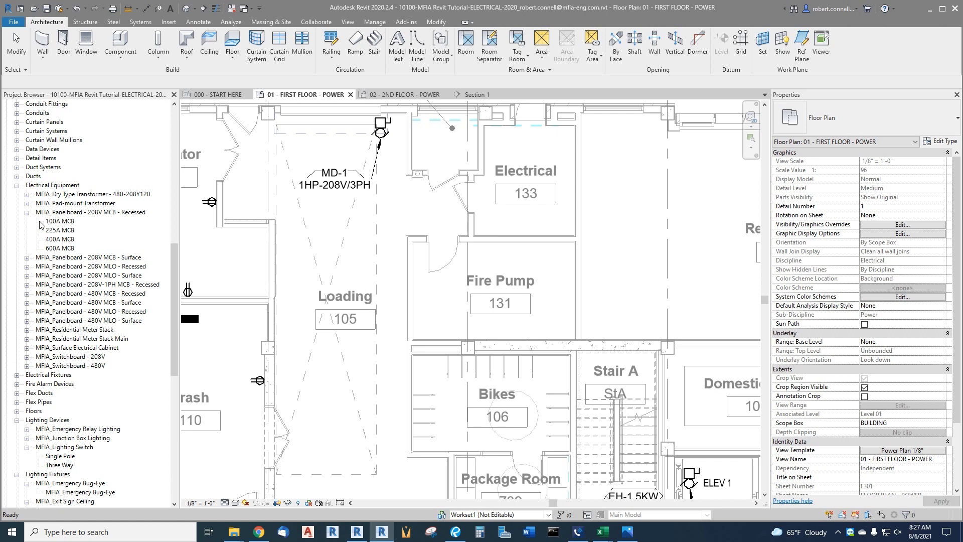
click(27, 258)
click(27, 302)
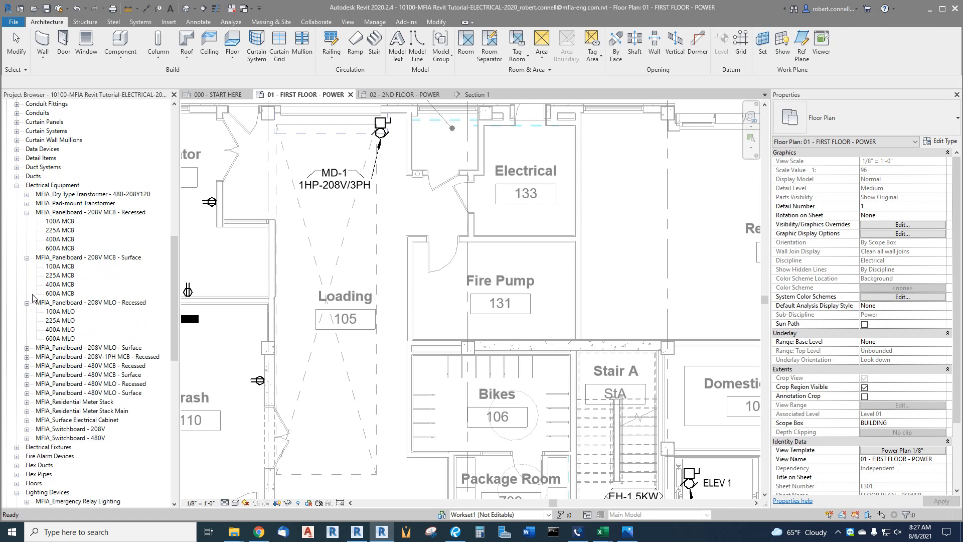
click(28, 259)
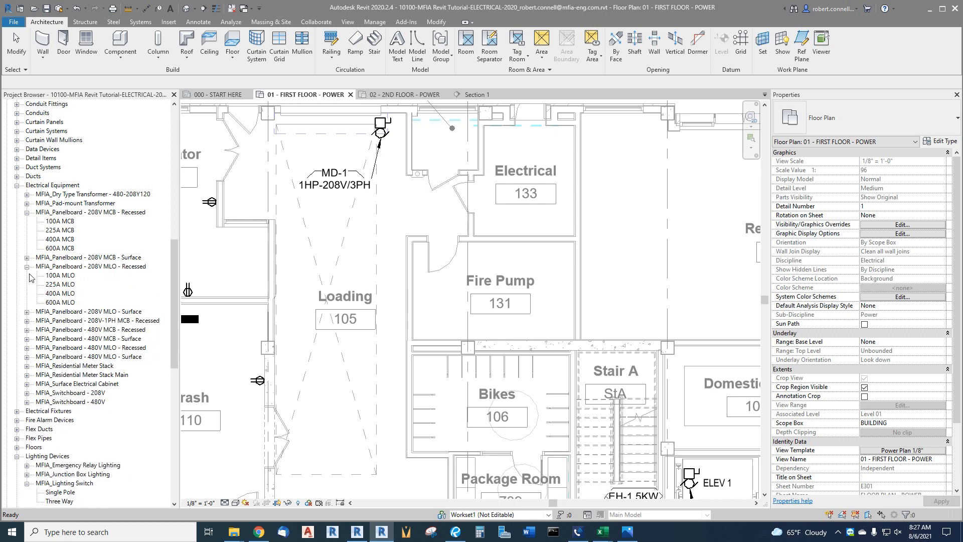
click(27, 212)
click(27, 231)
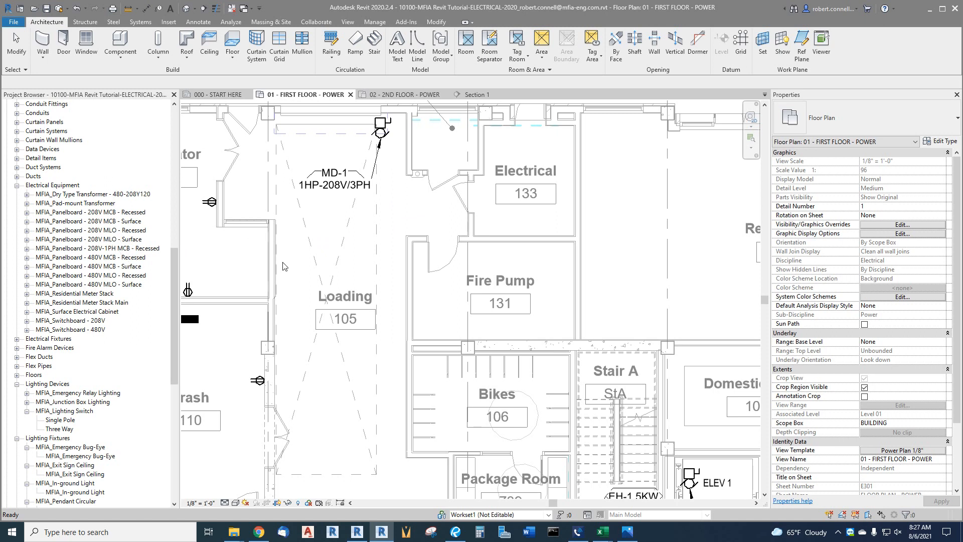
scroll(338, 282, down, 2)
scroll(346, 233, up, 2)
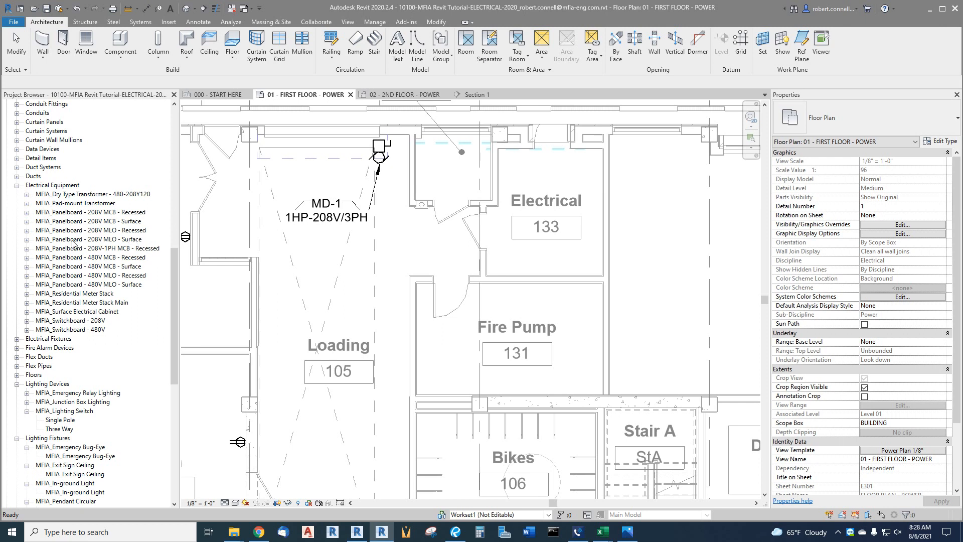
Place a 225A MLO panelboard from MFIA_Panelboard - 208V MLO - Surface in Electrical 133, on the wall shared with PPOE 132
click(28, 239)
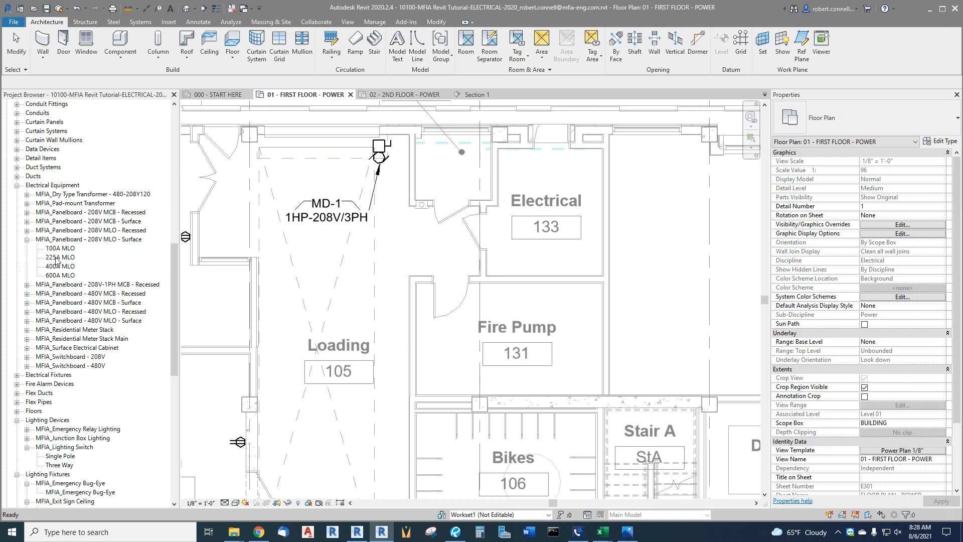
drag(56, 261, 535, 187)
scroll(536, 186, up, 3)
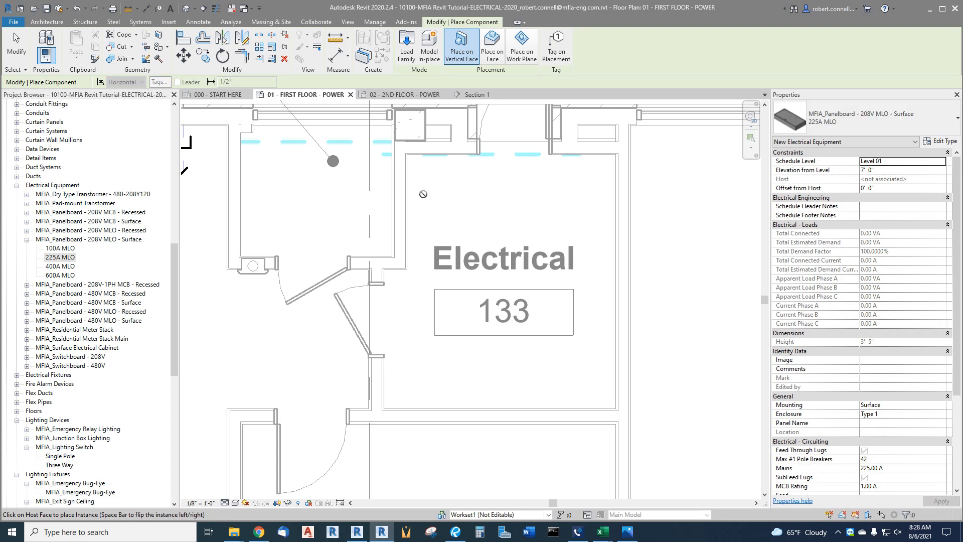
click(413, 226)
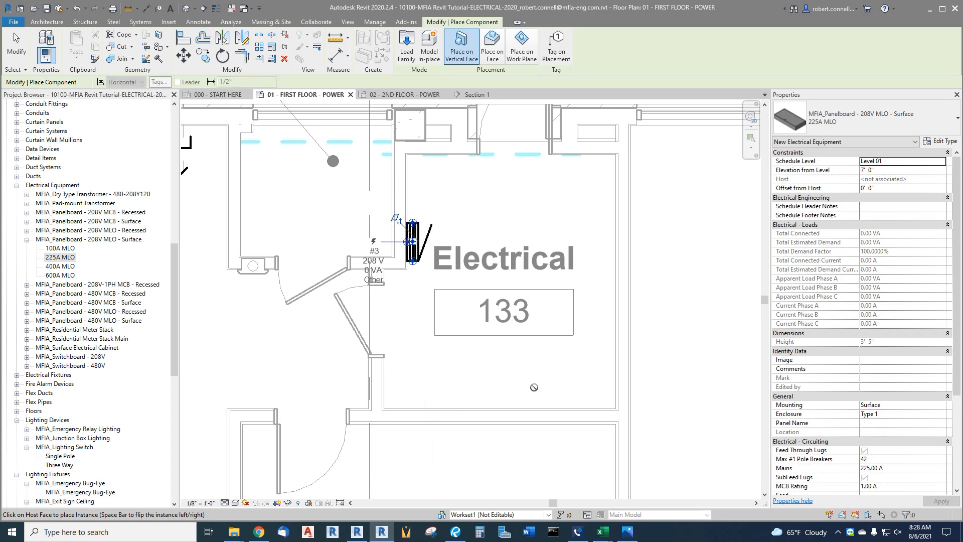
key(Escape)
key(Escape)
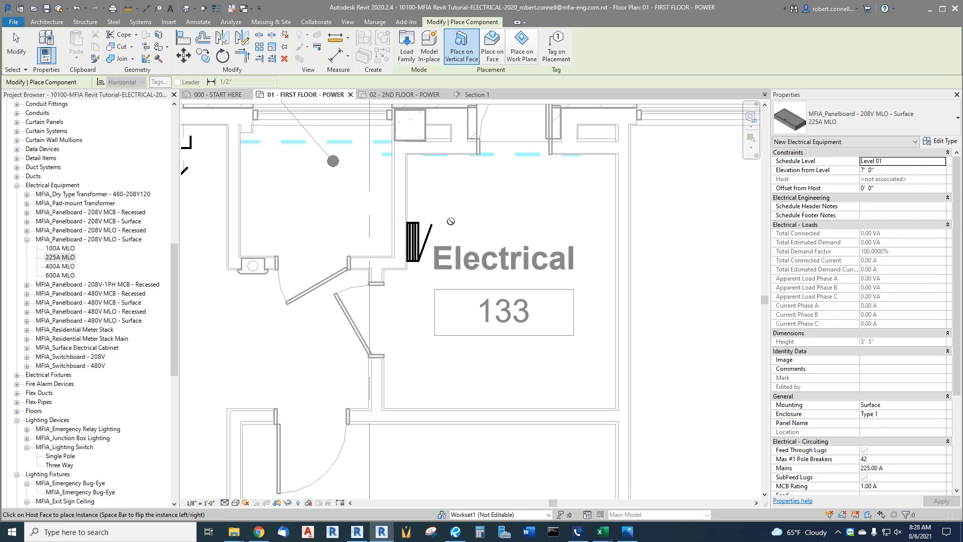
Try to move the panelboard from its host wall onto the adjoining exterior-side wall, and slide it along the host wall
scroll(473, 225, up, 2)
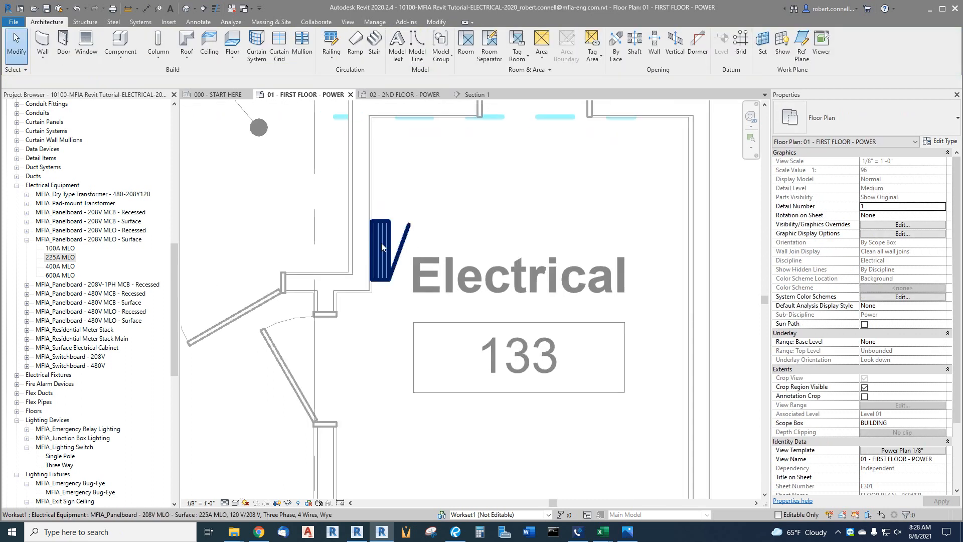
scroll(394, 250, down, 3)
scroll(388, 276, up, 2)
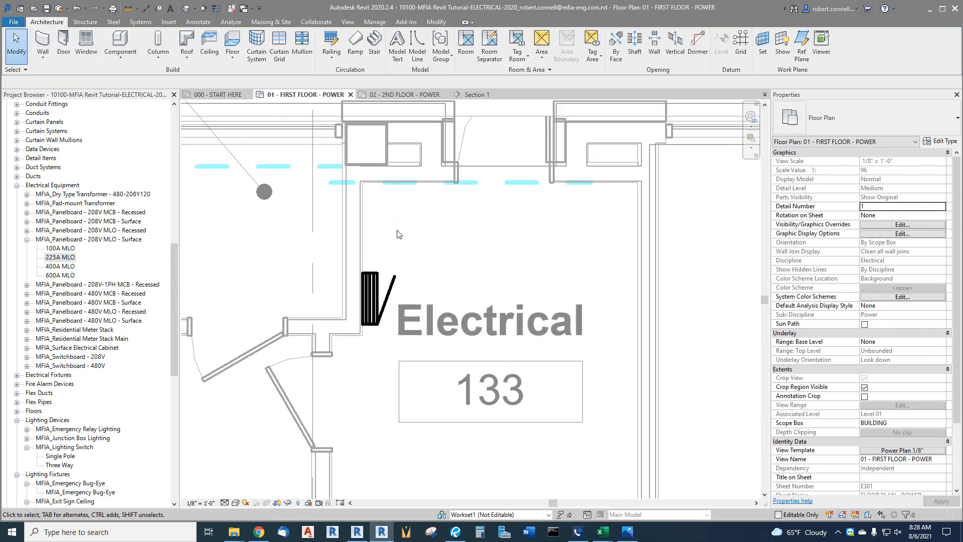
scroll(390, 253, down, 2)
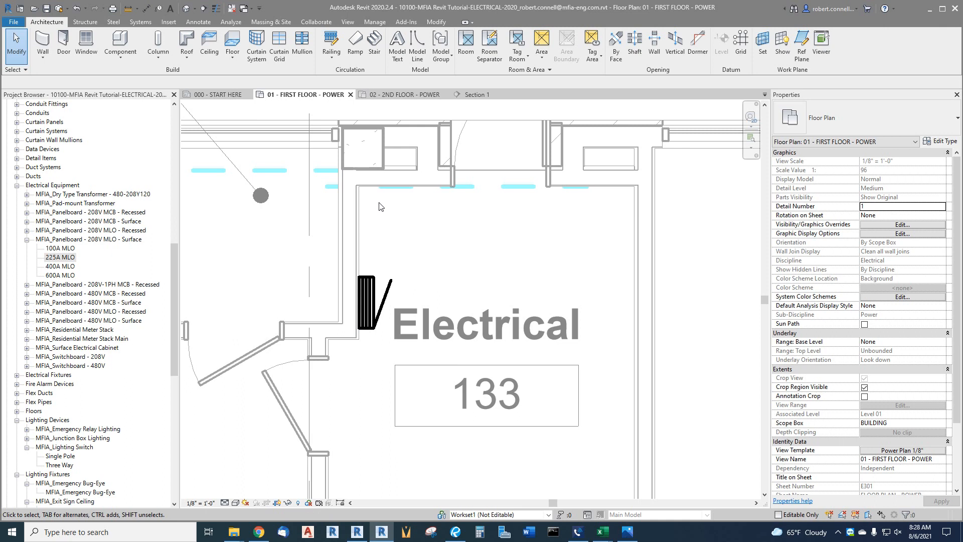
drag(368, 295, 444, 154)
drag(373, 236, 381, 269)
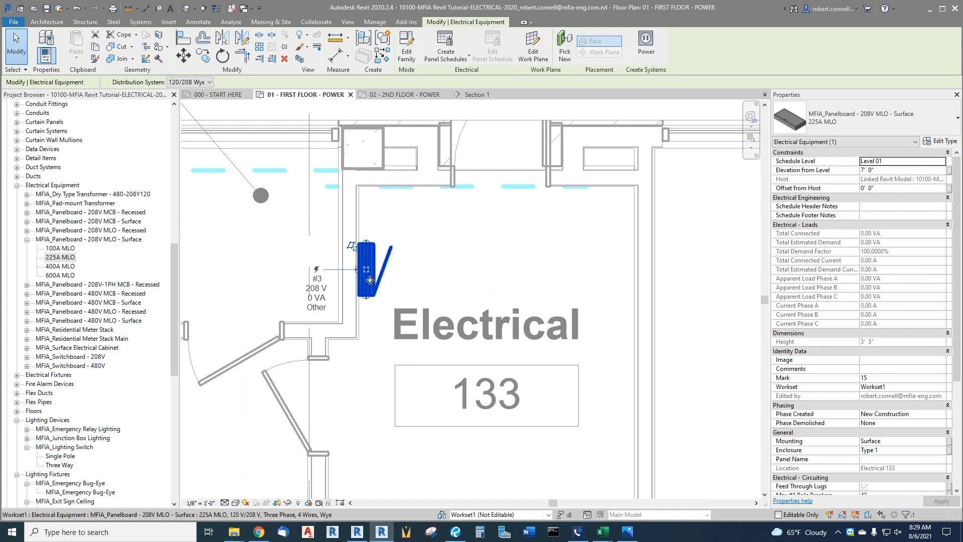
key(Escape)
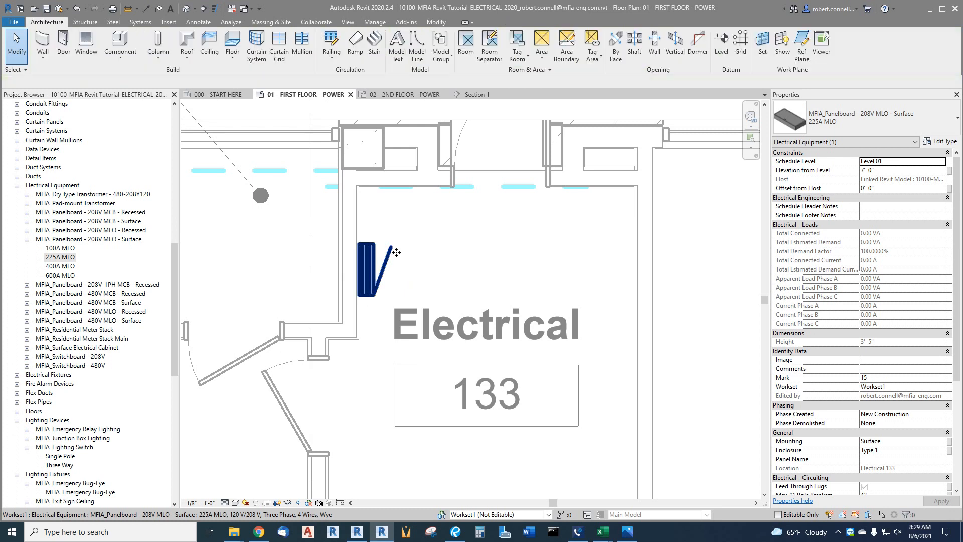
Re-host the panelboard with Pick New on the vertical face of Electrical 133's exterior-side wall, between the PPOE-side corner and the door opening
click(371, 272)
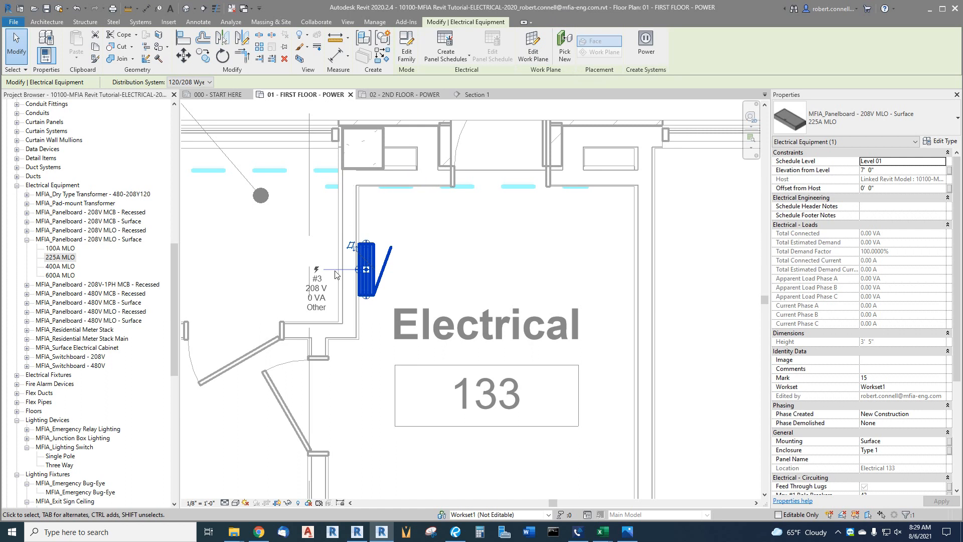
click(565, 50)
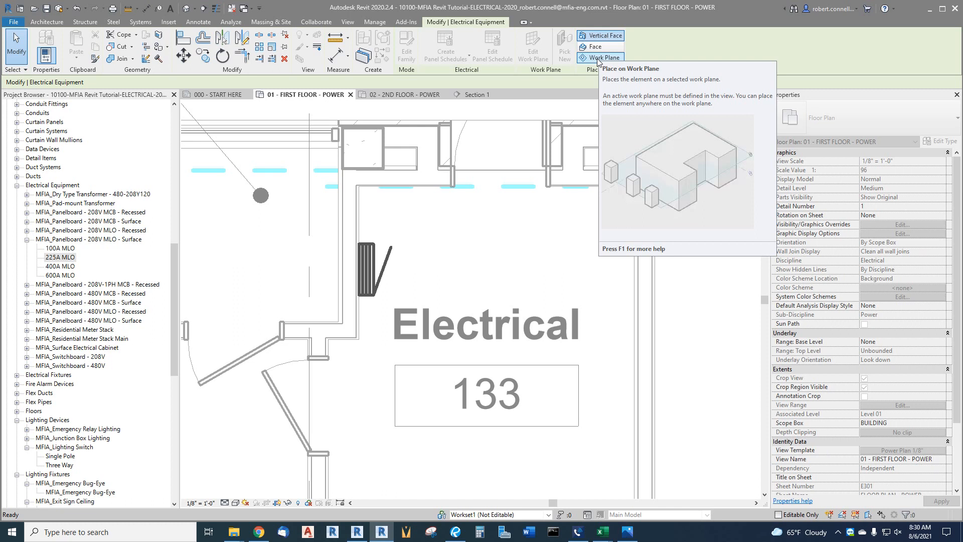
click(593, 47)
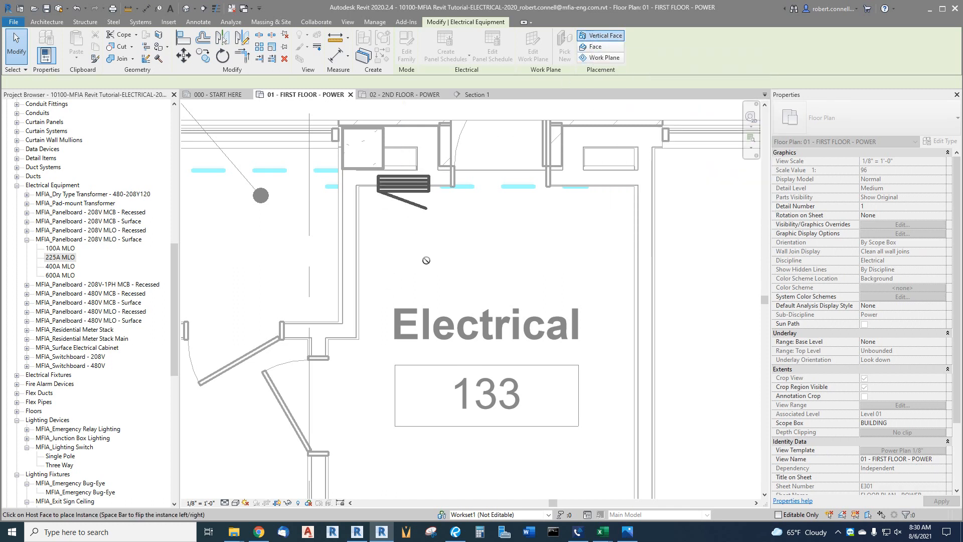
click(636, 251)
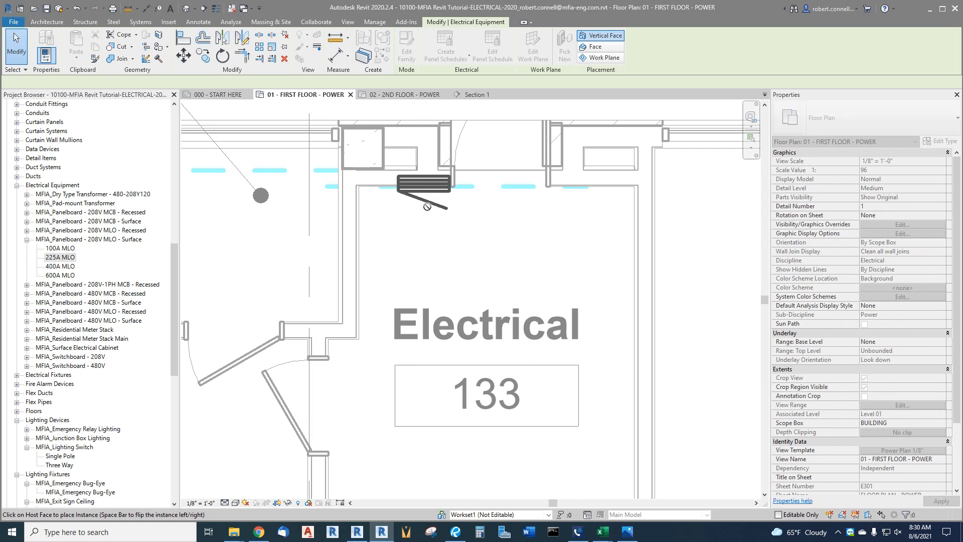
scroll(427, 206, up, 2)
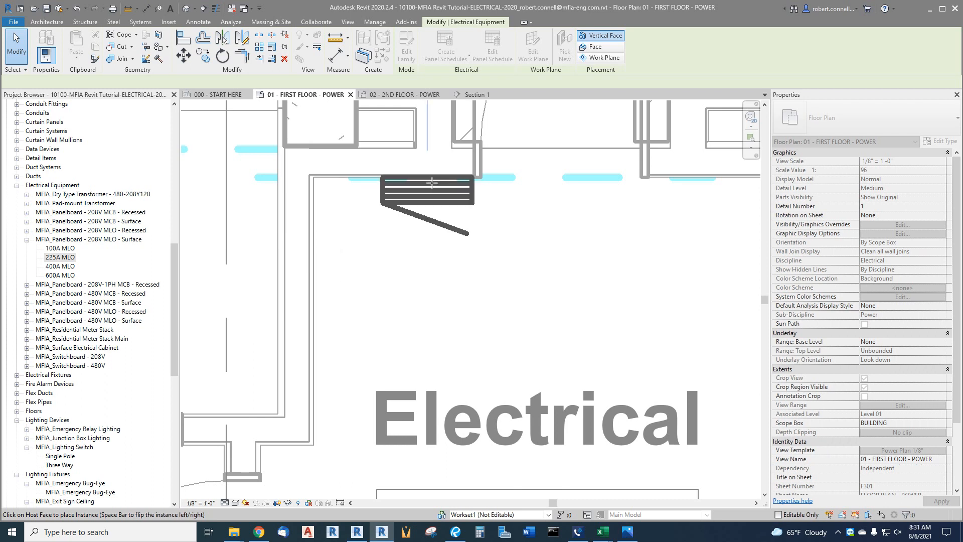
scroll(423, 182, up, 2)
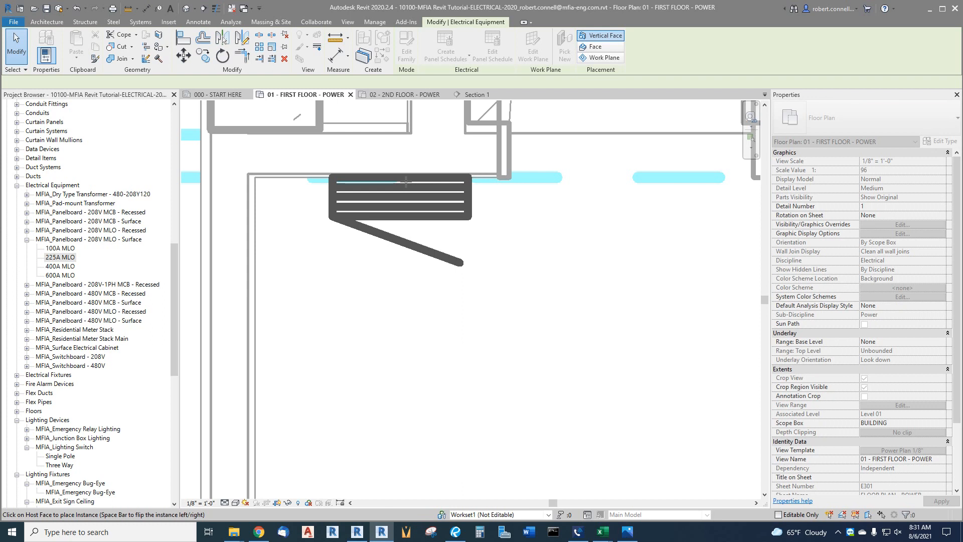
click(405, 180)
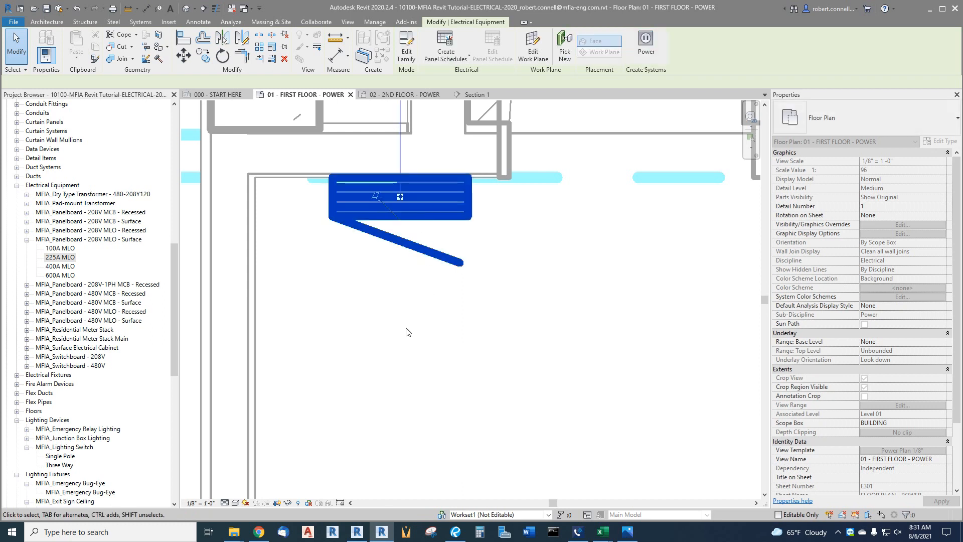
key(Escape)
key(Escape)
scroll(349, 276, down, 1)
scroll(350, 276, down, 1)
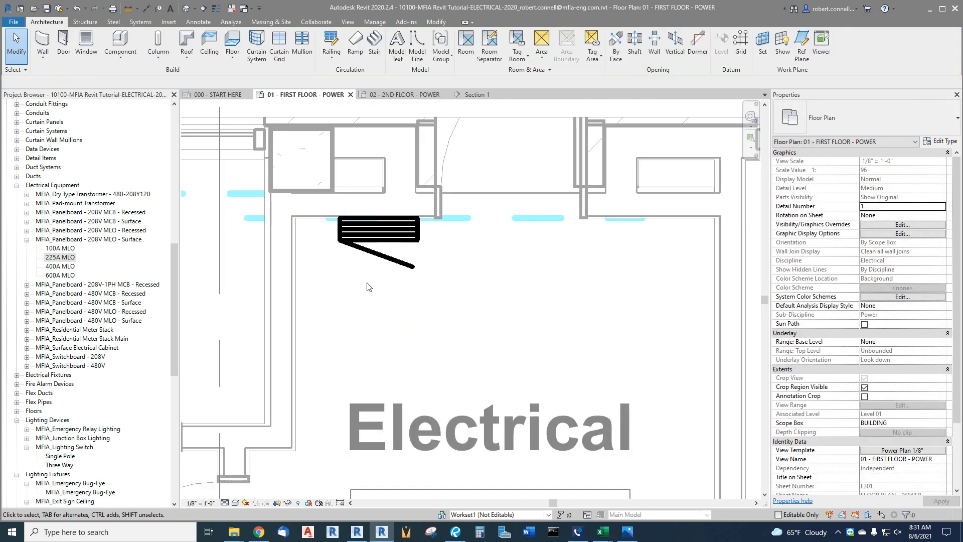
Review the re-hosted panelboard's properties and its location within Electrical 133
click(384, 241)
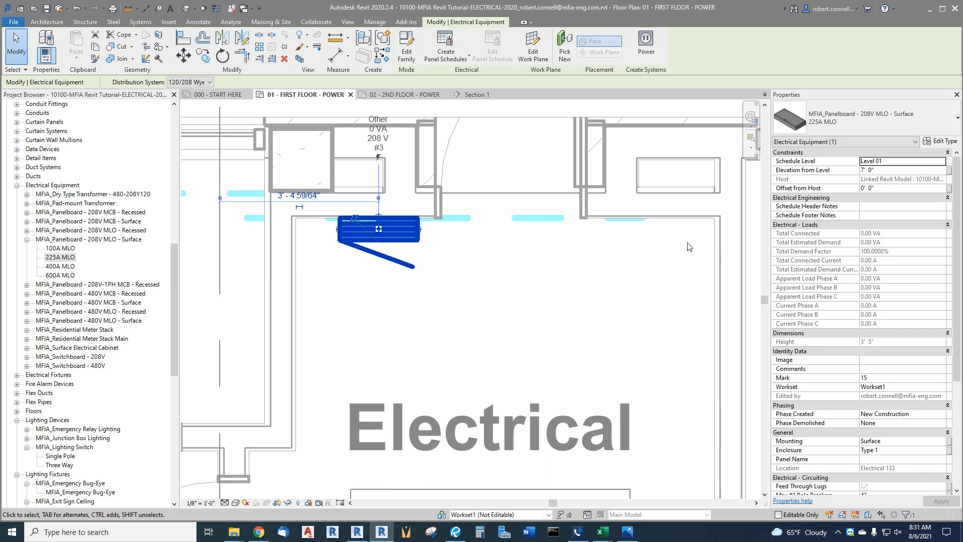
key(Escape)
scroll(370, 174, down, 4)
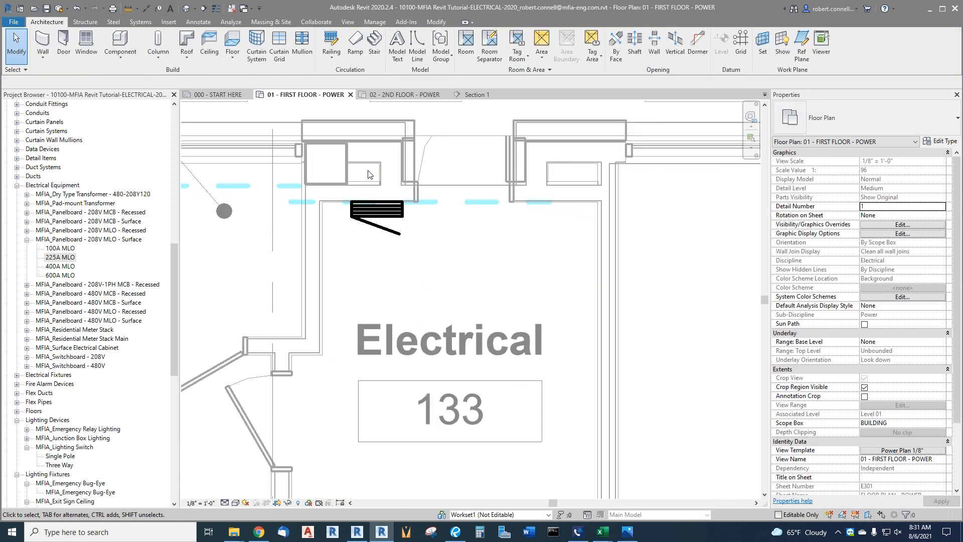
scroll(412, 346, up, 2)
scroll(456, 429, down, 3)
scroll(366, 301, down, 4)
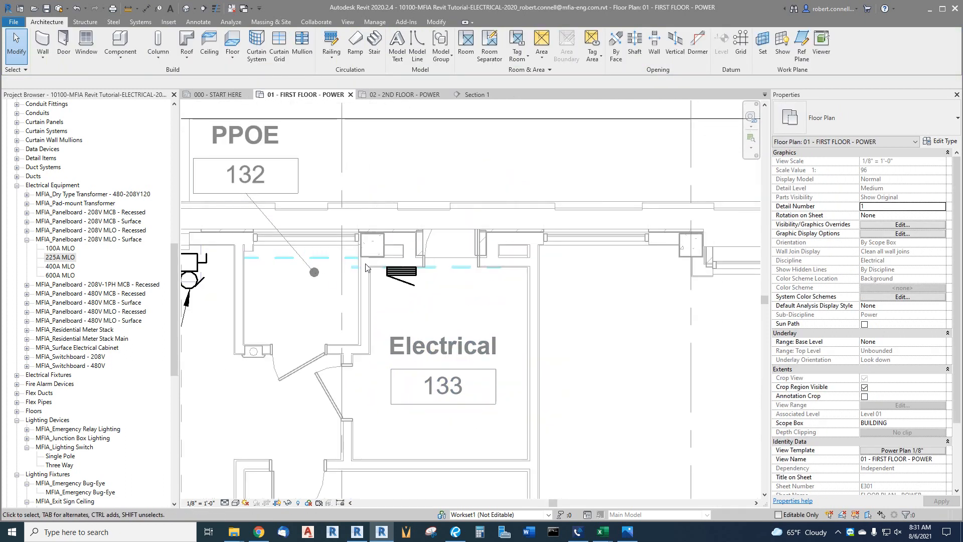
Cut a building section across PPOE 132 and Electrical 133, looking toward the exterior-side wall with the panelboard, and open its view
scroll(359, 275, up, 3)
scroll(537, 299, up, 2)
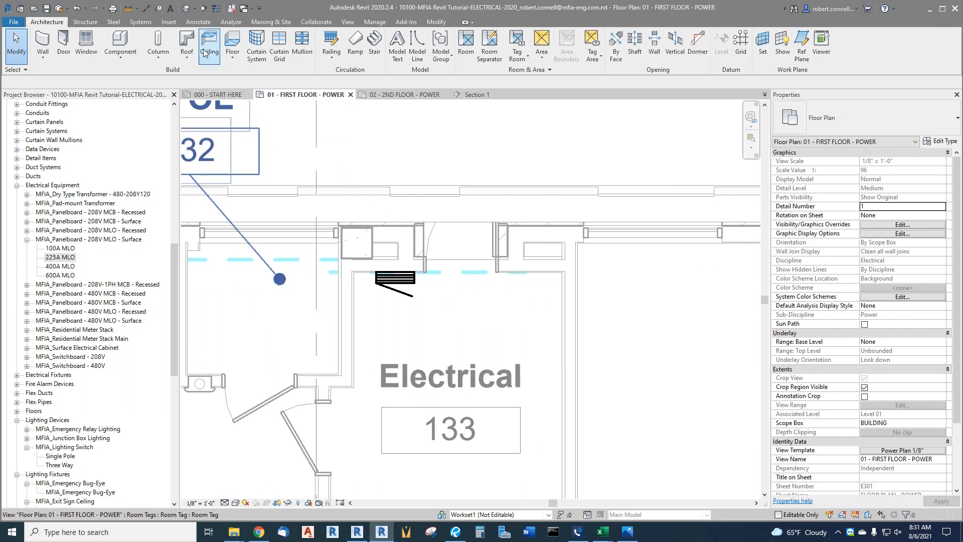
click(204, 10)
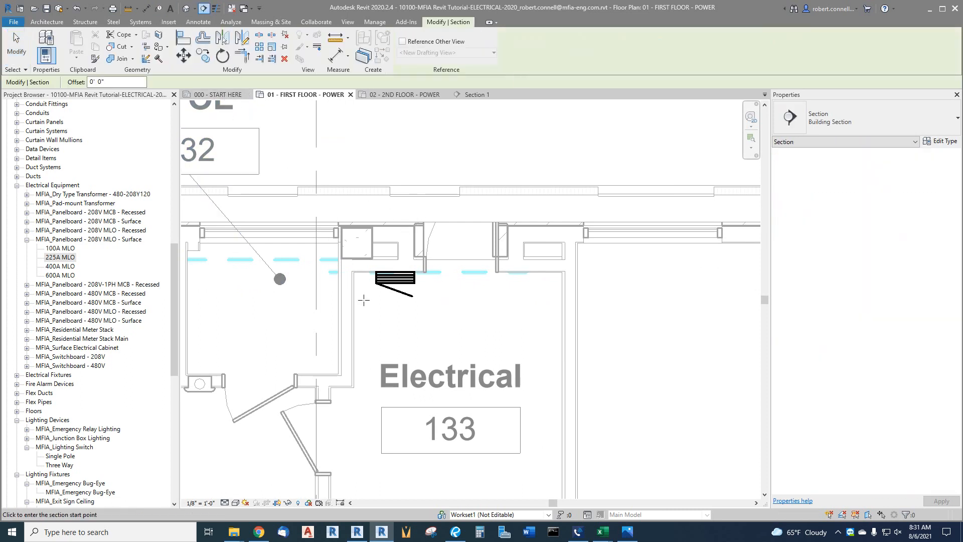
click(262, 342)
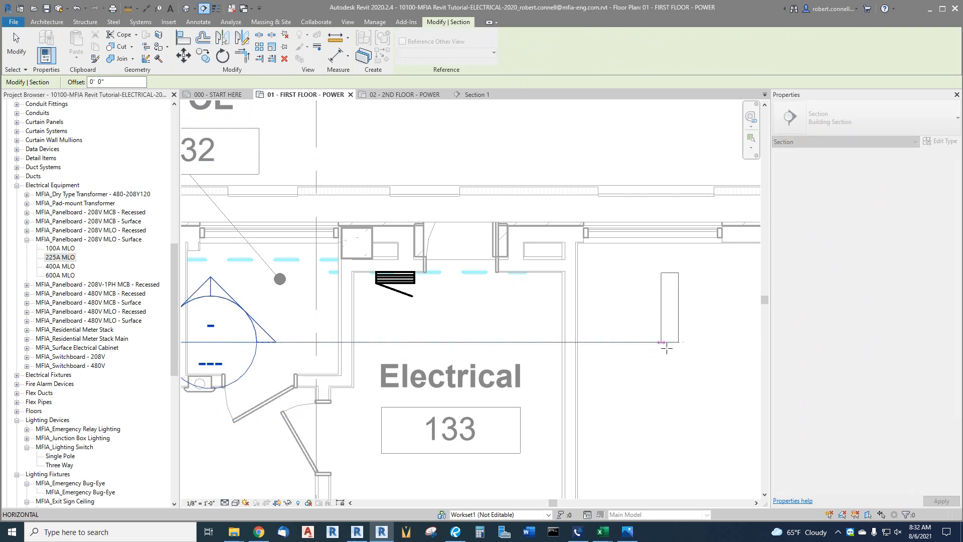
click(666, 346)
key(Escape)
key(Escape)
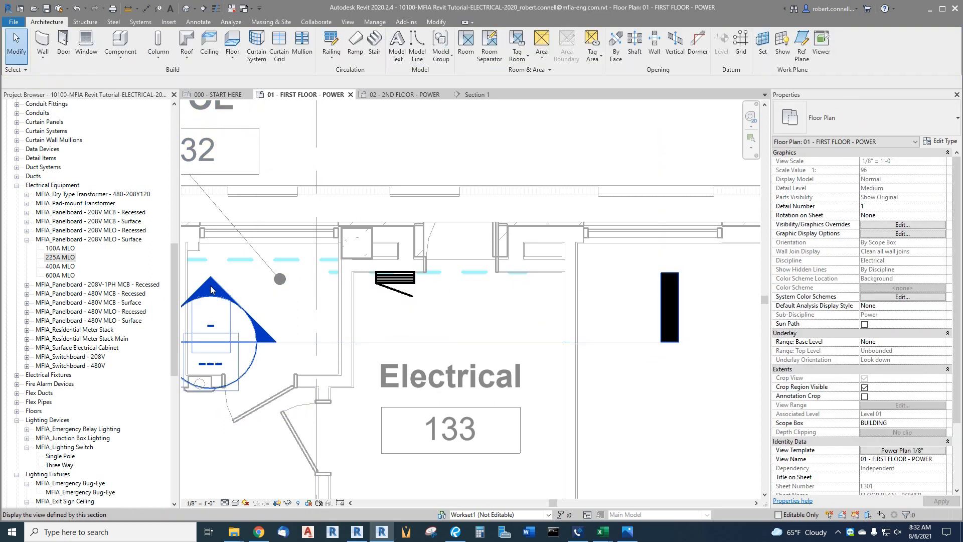
double_click(211, 289)
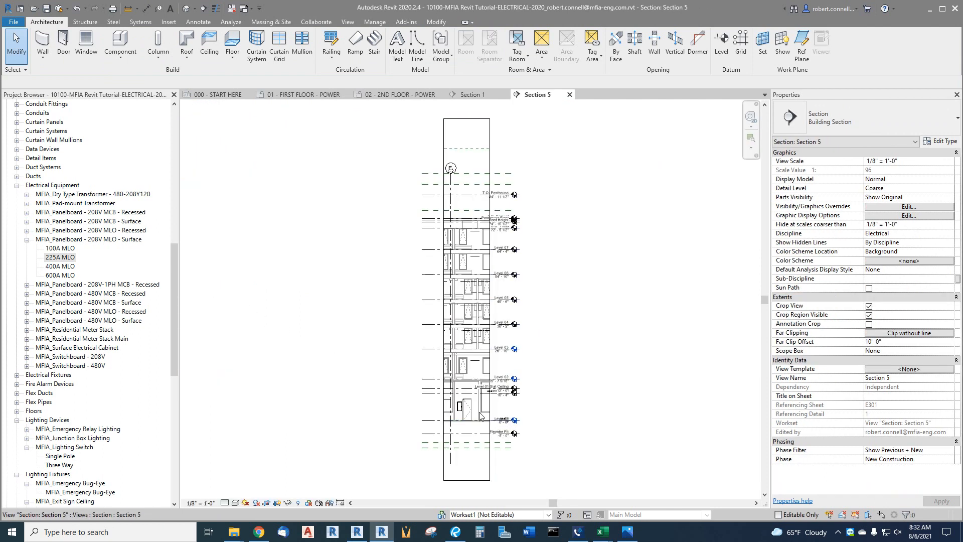
Add an aligned dimension from the Level 01 floor to the top of the panelboard in the section
scroll(476, 415, up, 8)
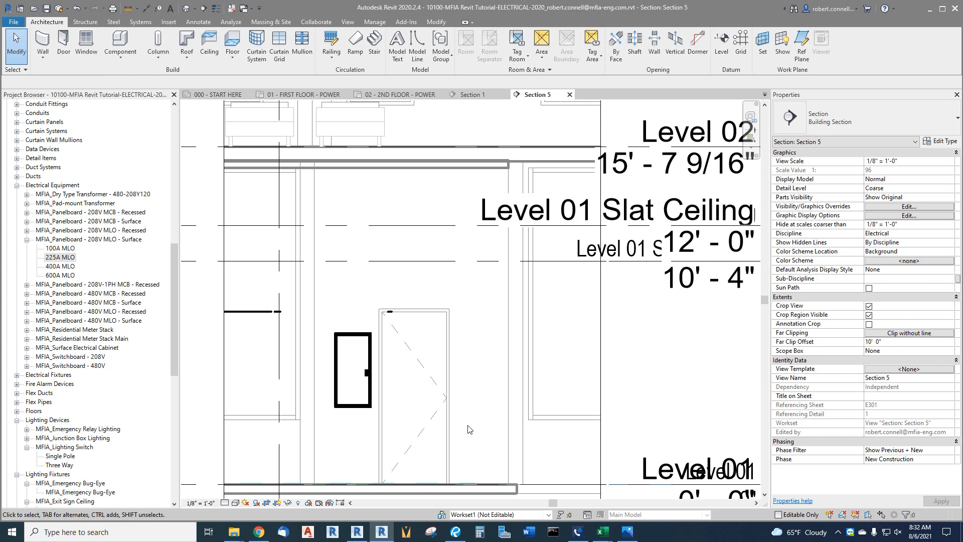
scroll(417, 452, up, 2)
scroll(550, 263, down, 1)
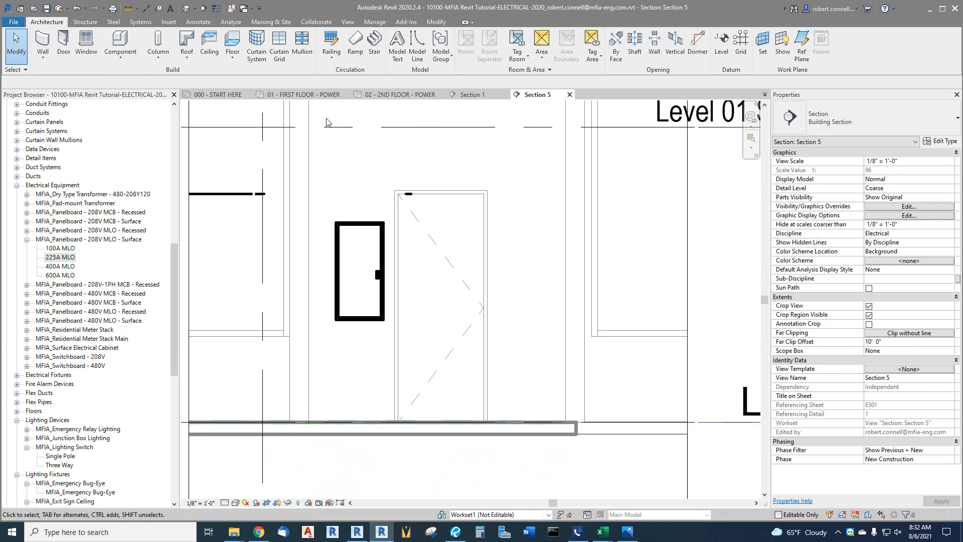
click(146, 8)
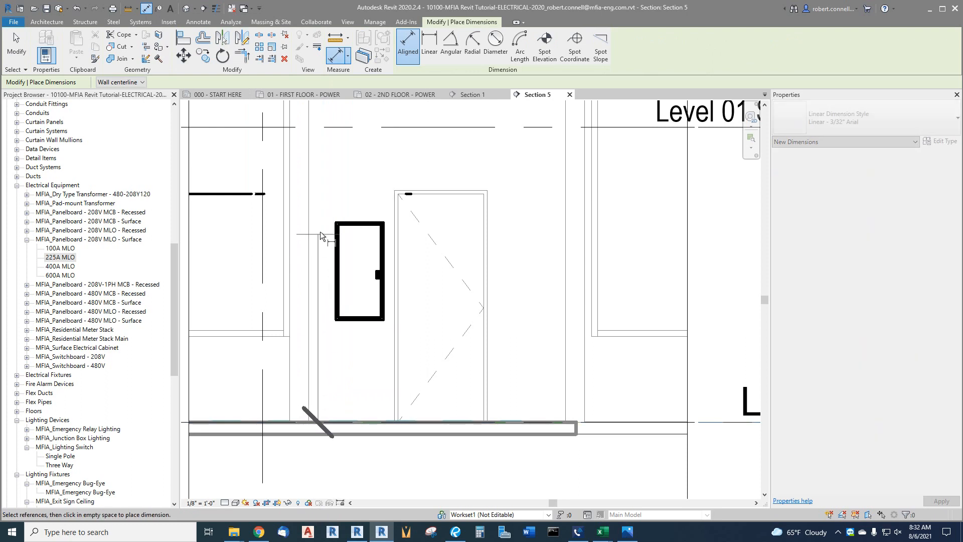
click(345, 222)
click(244, 271)
key(Escape)
key(Escape)
scroll(491, 316, down, 1)
scroll(435, 214, up, 2)
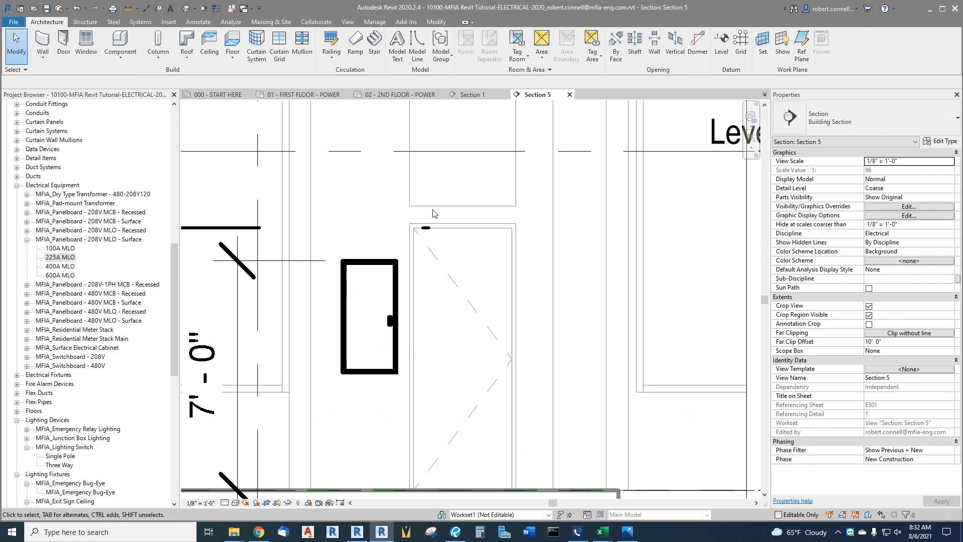
Examine the panelboard's outline in the section with Thin Lines on, and restore the normal line weights
scroll(395, 325, up, 5)
scroll(392, 324, down, 2)
scroll(383, 318, down, 1)
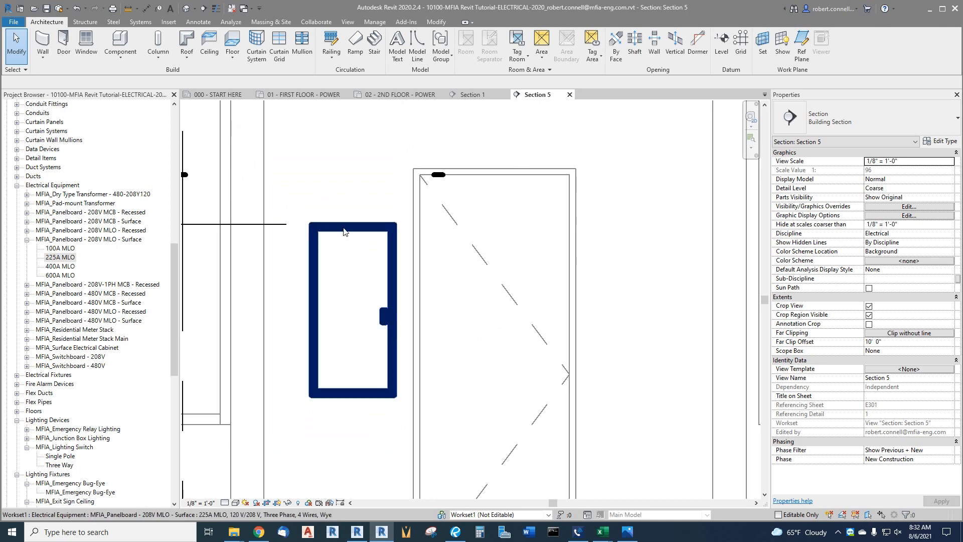
scroll(368, 341, down, 2)
scroll(286, 307, up, 3)
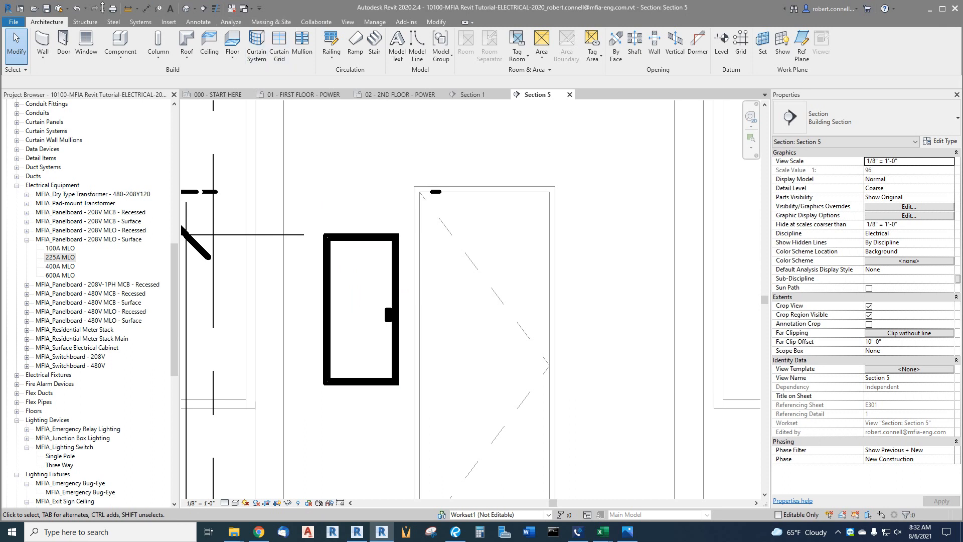
click(215, 9)
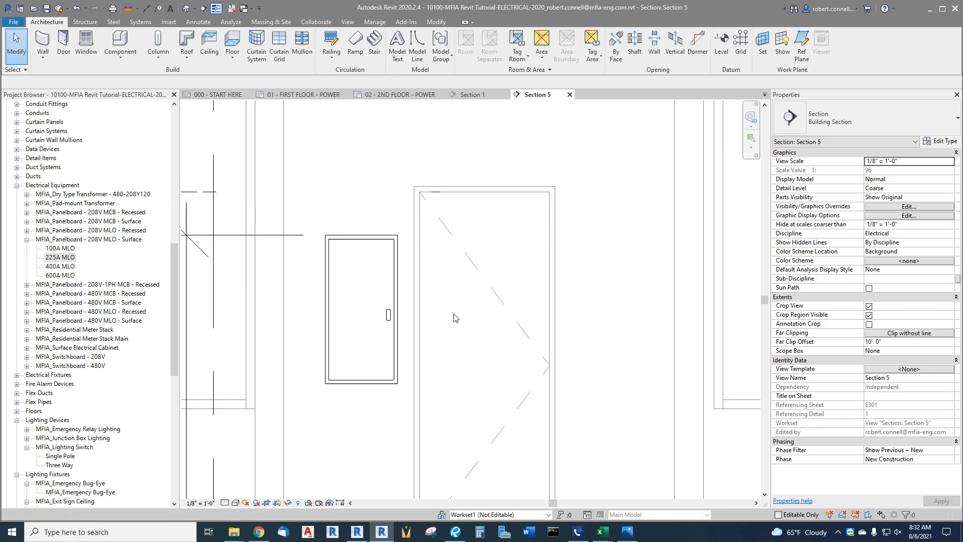
scroll(422, 281, down, 2)
scroll(410, 386, up, 2)
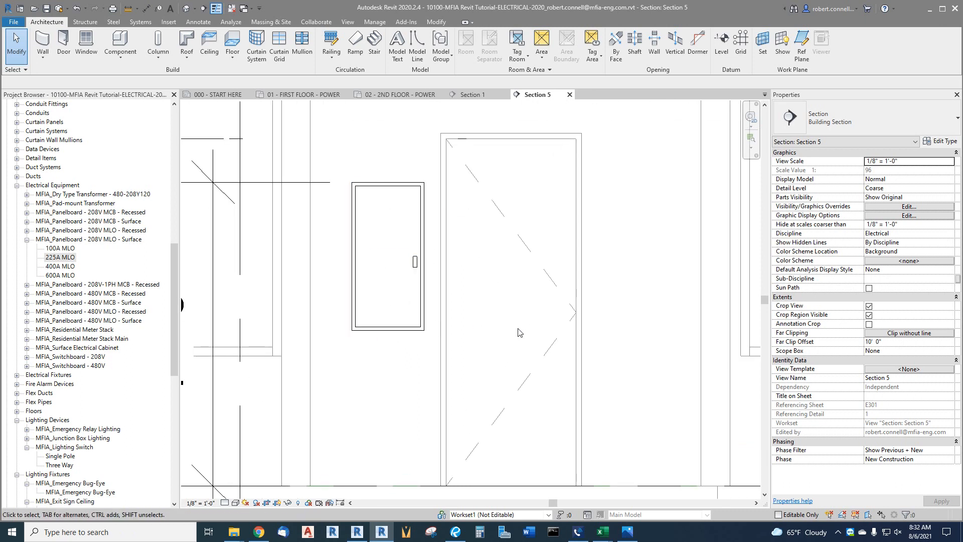
click(217, 8)
scroll(307, 272, down, 4)
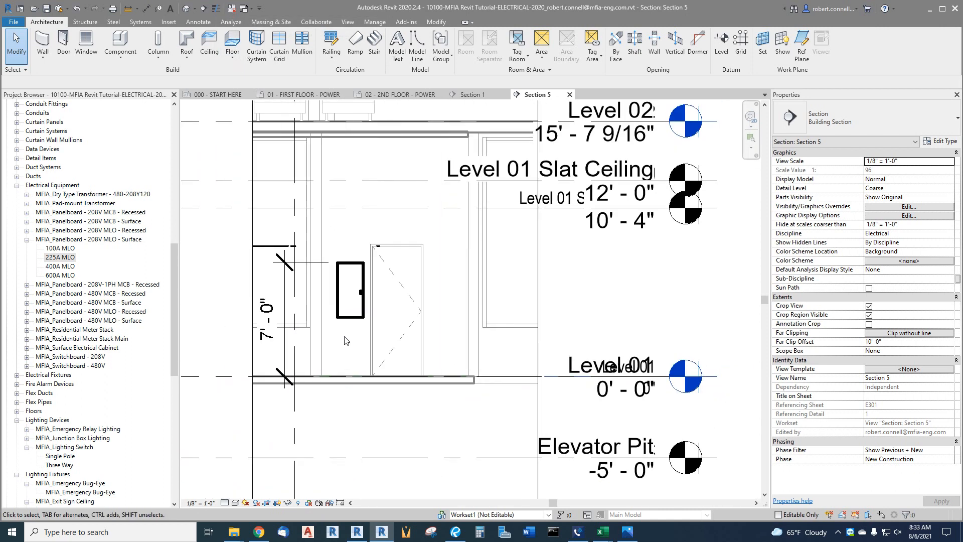
scroll(323, 253, up, 3)
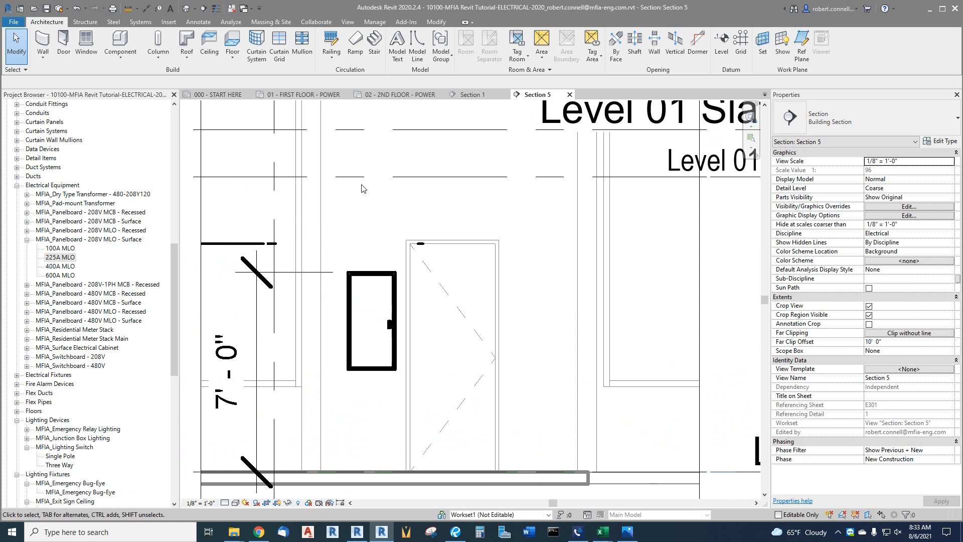
Create a camera view in the first-floor power plan from Electrical 133's corner beside Fire Pump 131 and Retail Space 104, aimed past the panelboard
click(407, 94)
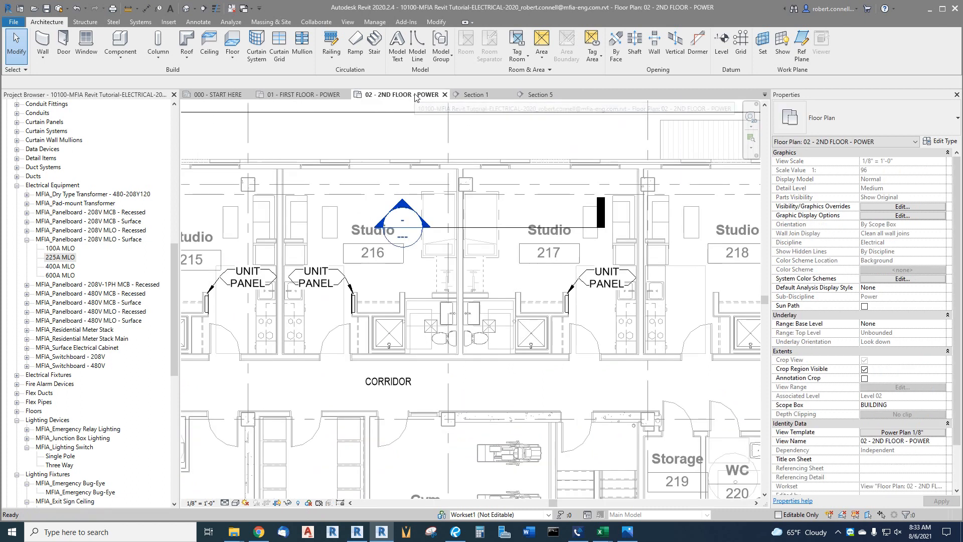
click(321, 95)
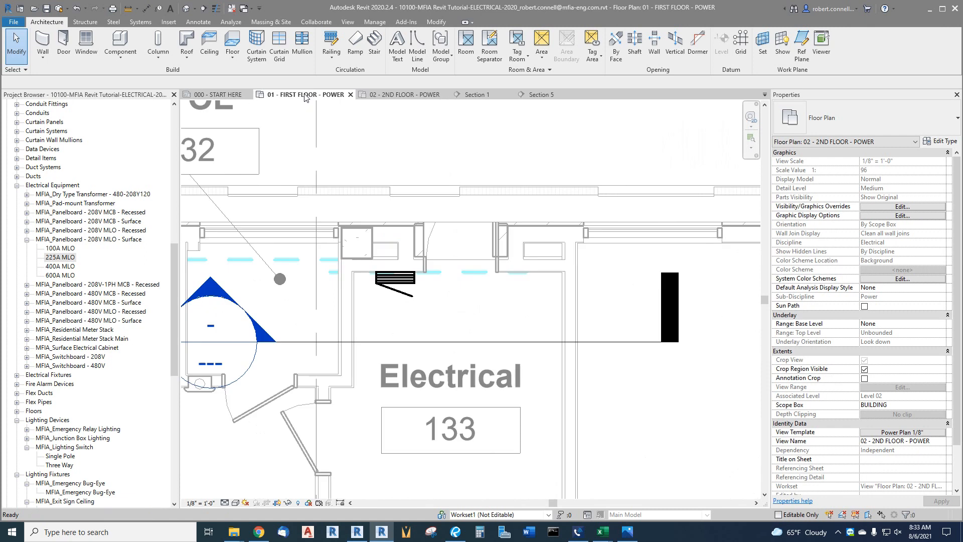
scroll(307, 246, down, 2)
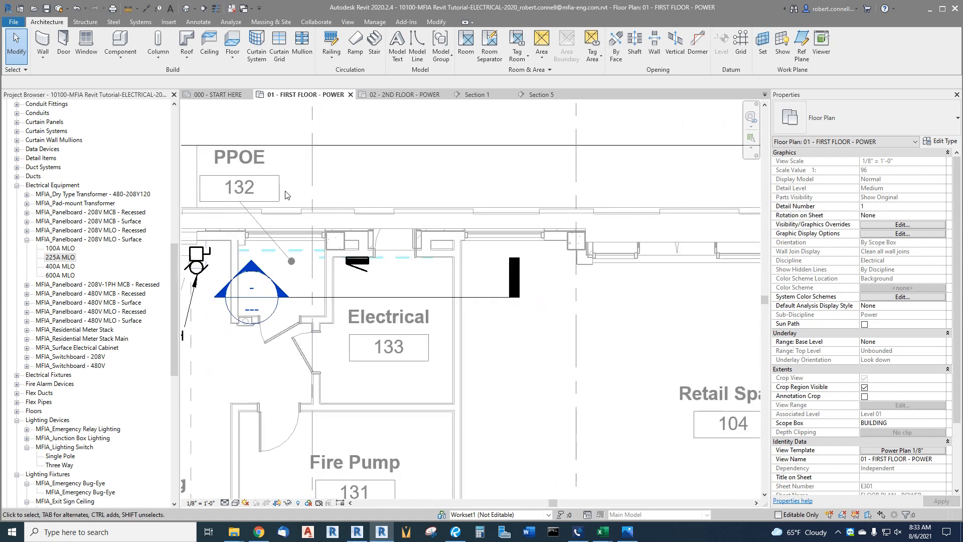
click(195, 9)
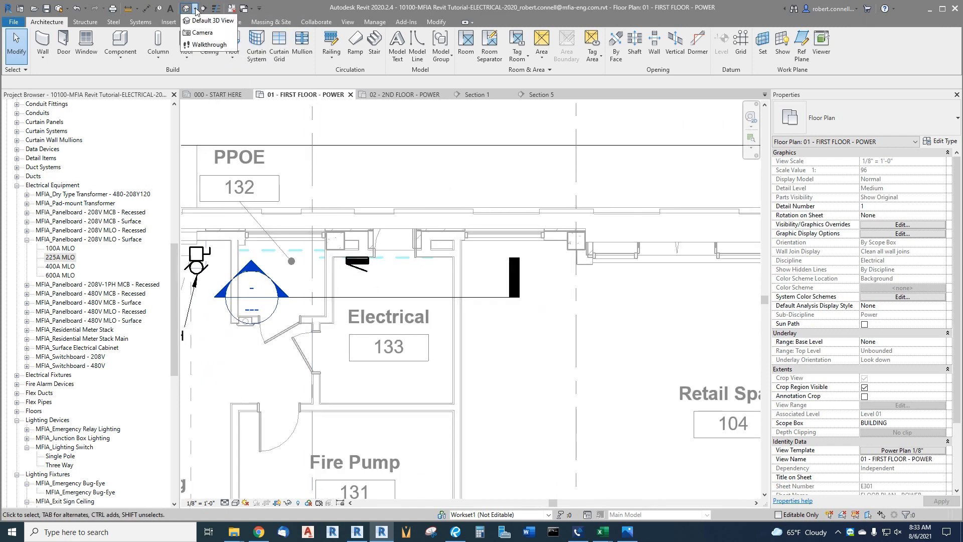
click(195, 33)
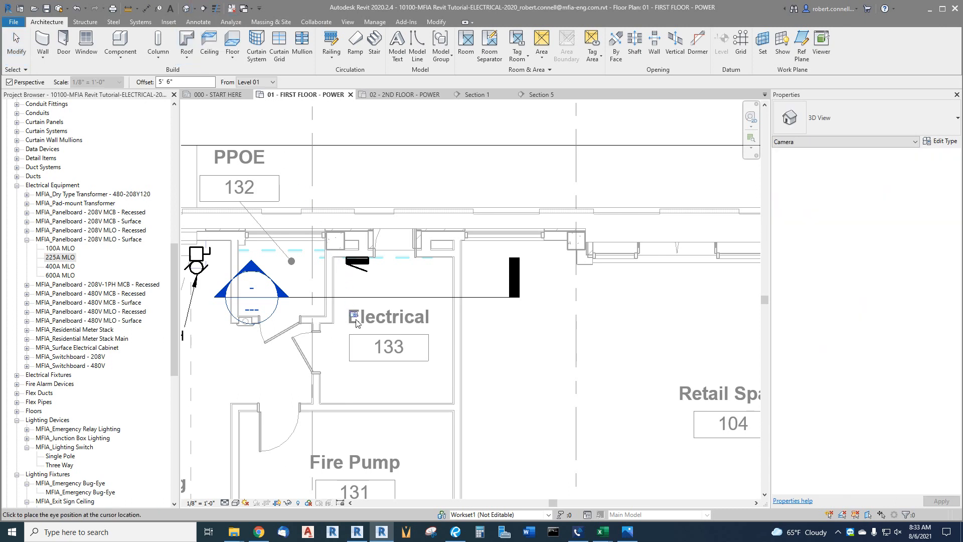
click(448, 400)
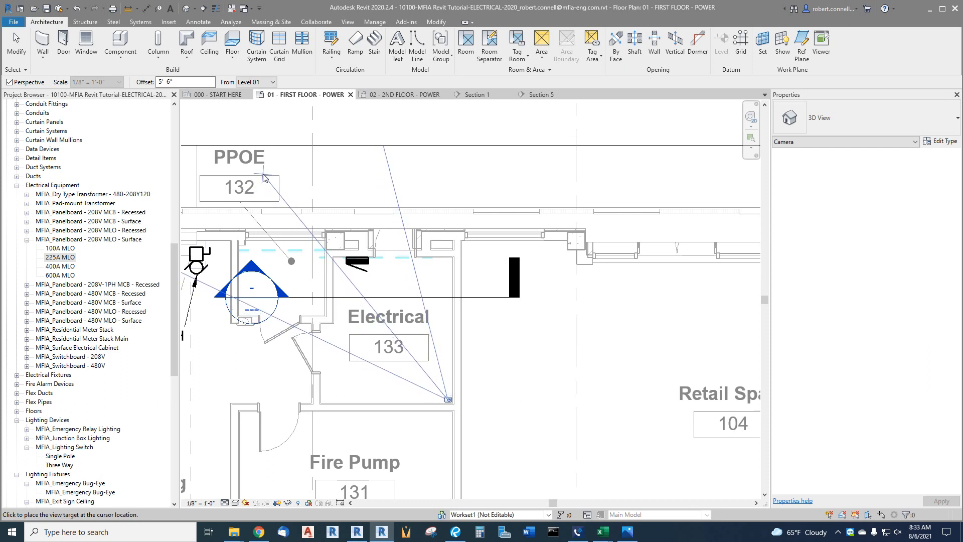
click(316, 195)
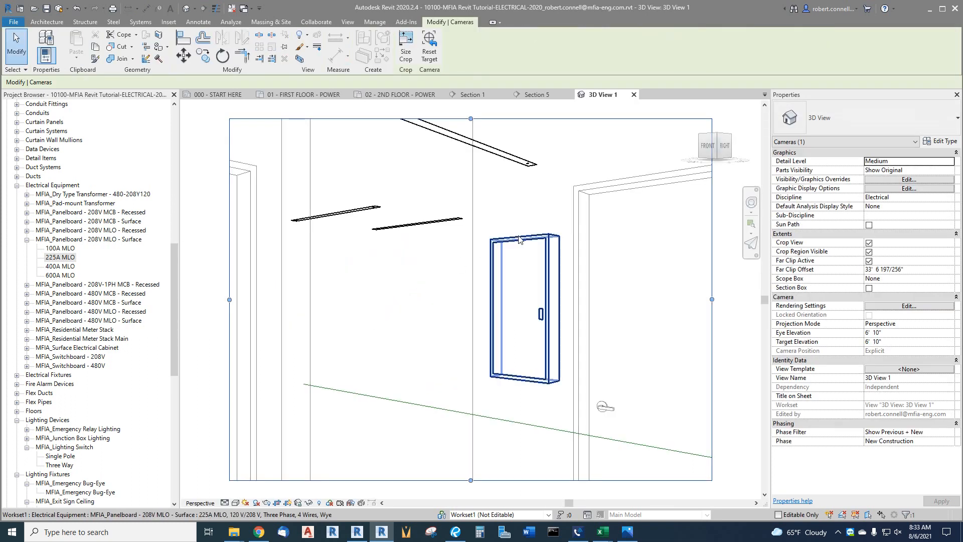
Set the camera view's discipline to Coordination and its visual style to Shaded
click(950, 197)
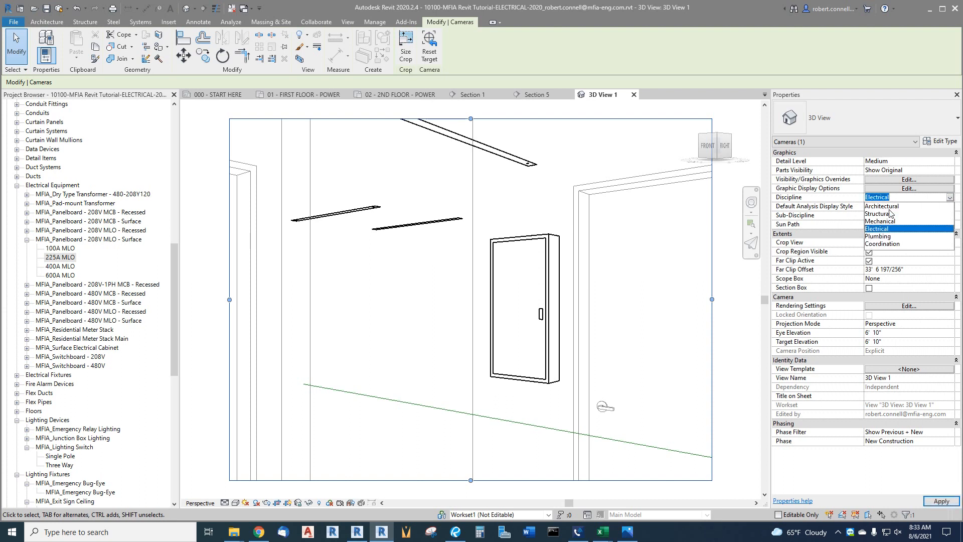
click(882, 244)
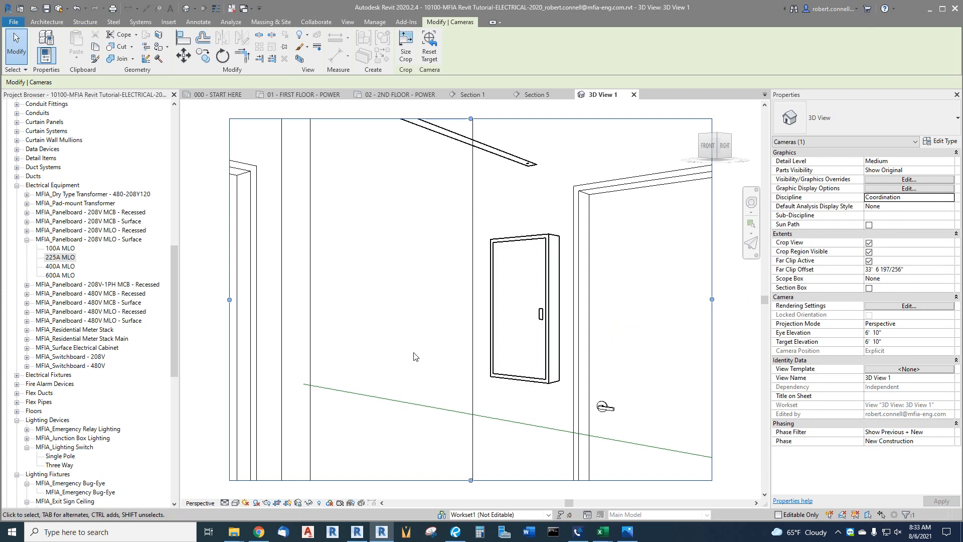
click(235, 502)
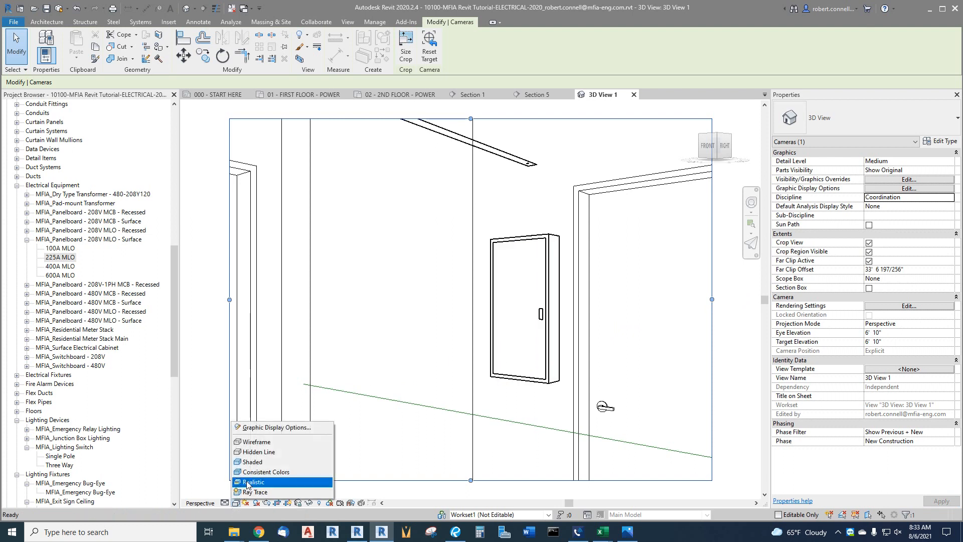
click(252, 461)
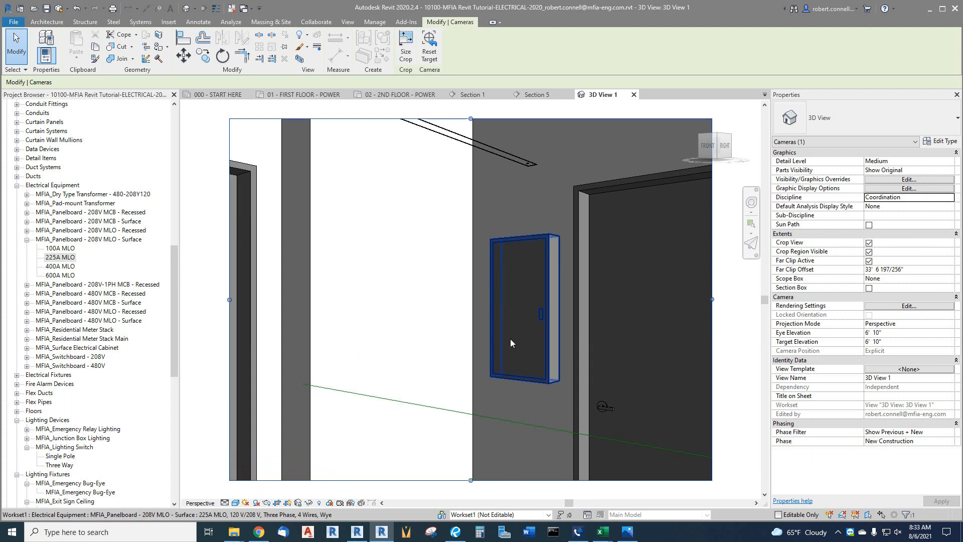
Turn the camera downward and toward the door with the Look tool, framing the panelboard, door and floor
key(F8)
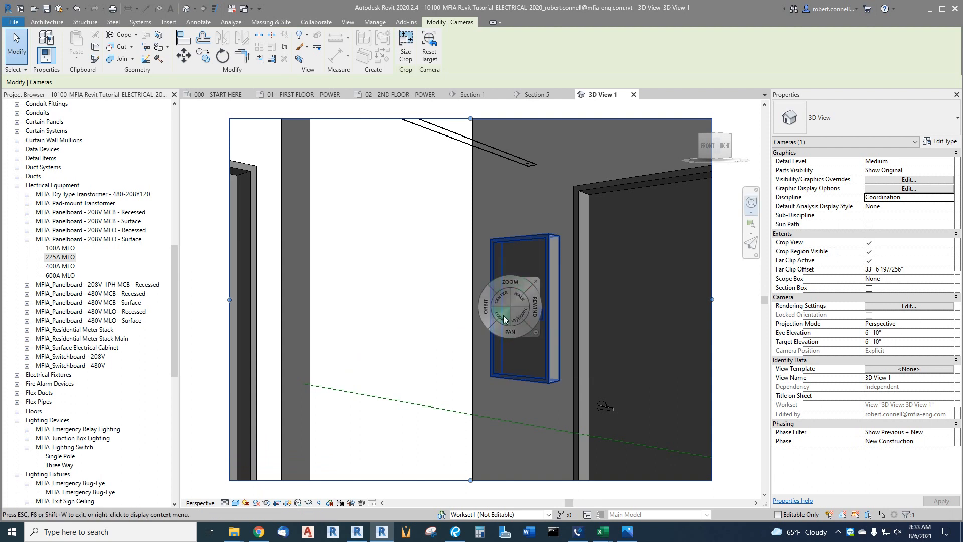
drag(504, 319, 531, 331)
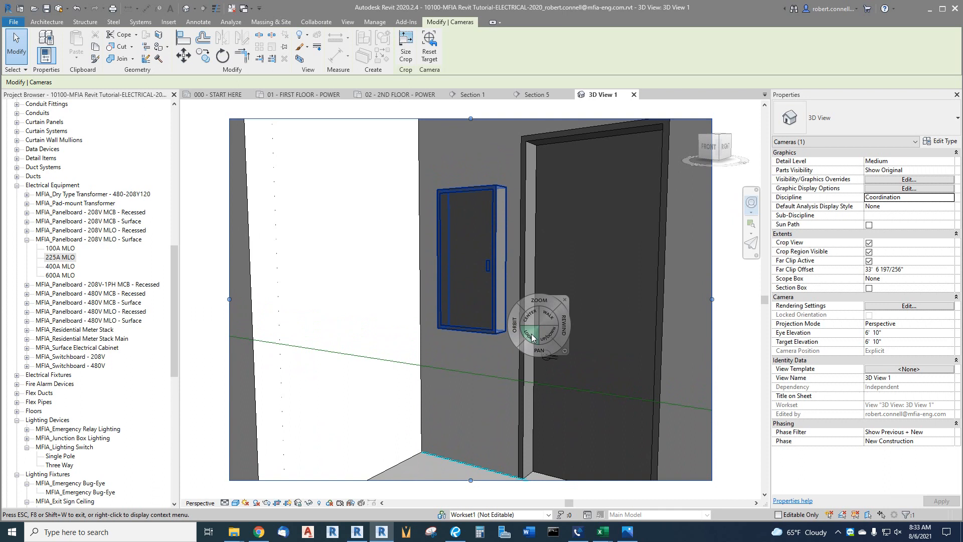
key(Escape)
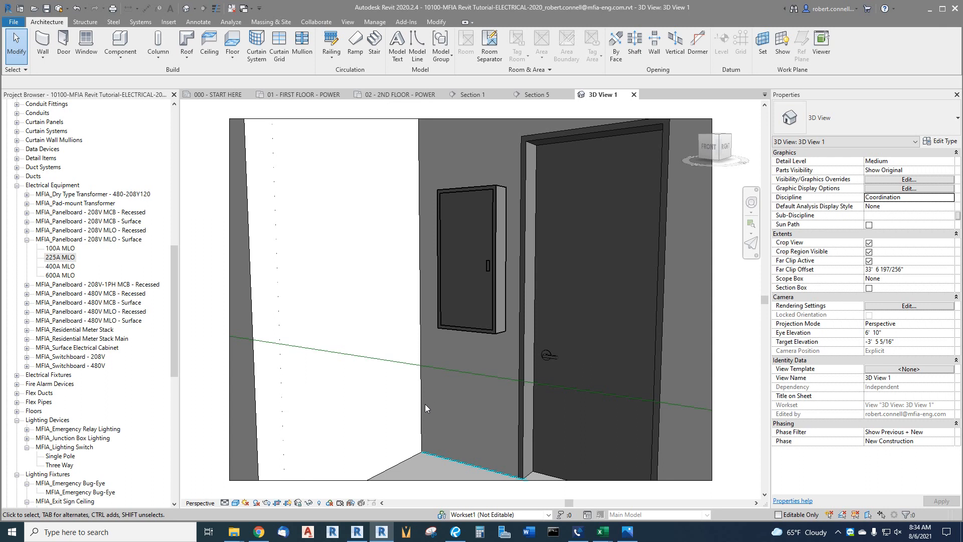
Set the panelboard's Offset from Host to 1' 0" in the first-floor power plan
click(303, 94)
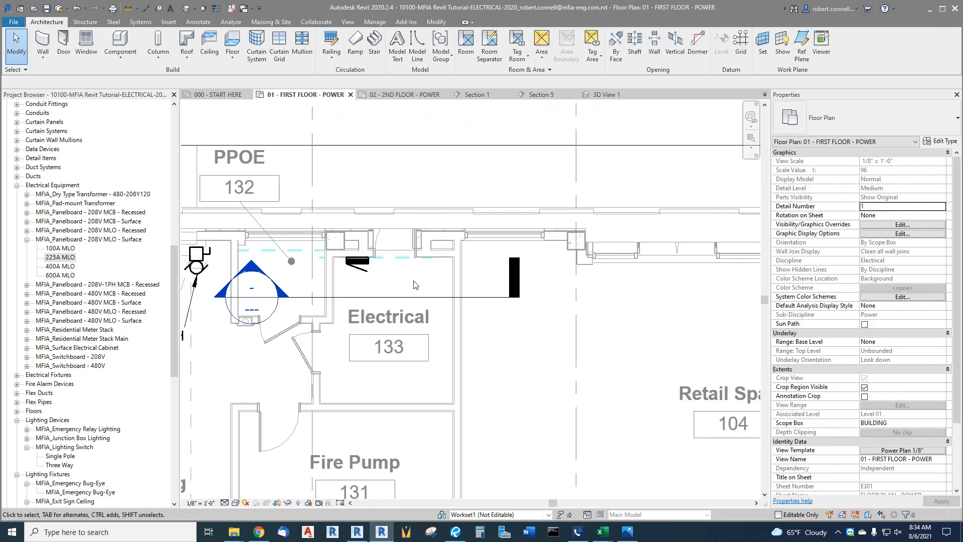
scroll(391, 278, up, 3)
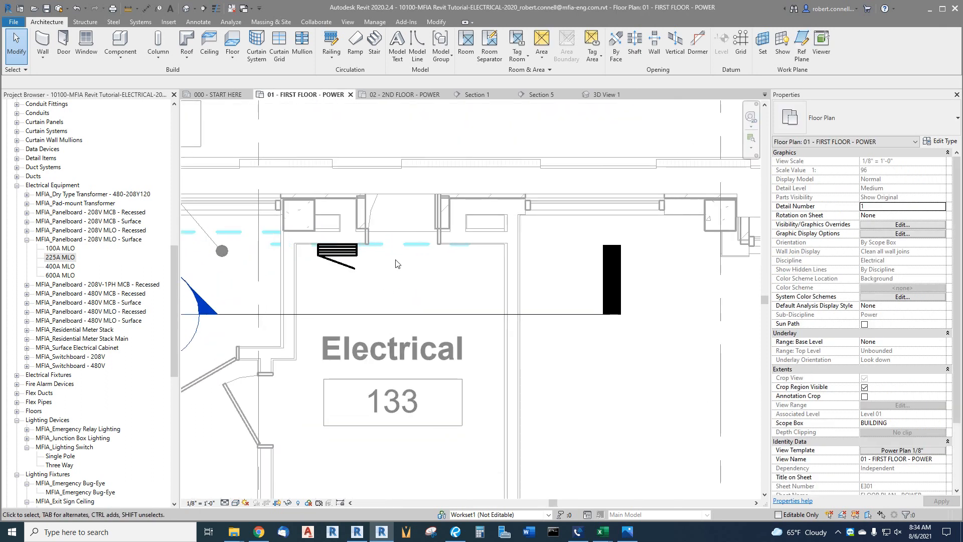
click(340, 254)
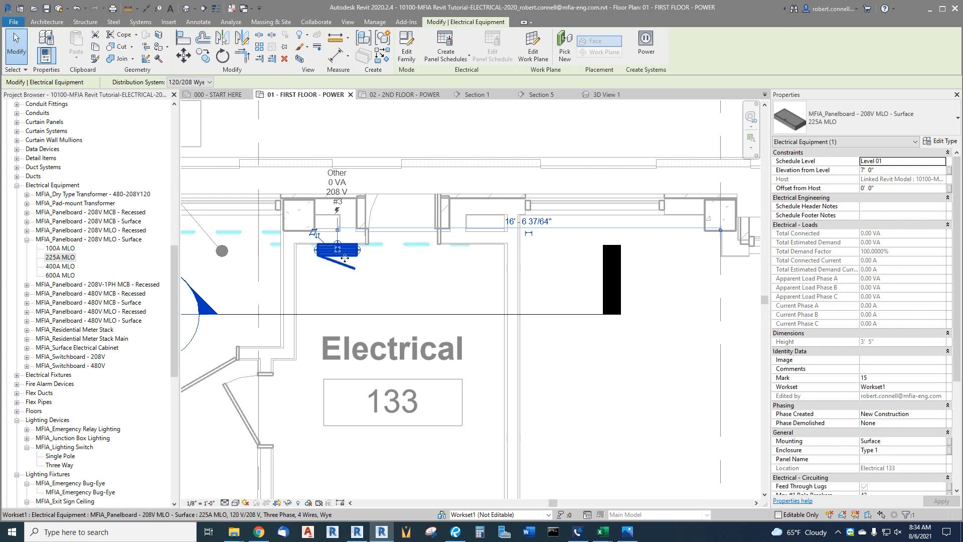
click(885, 189)
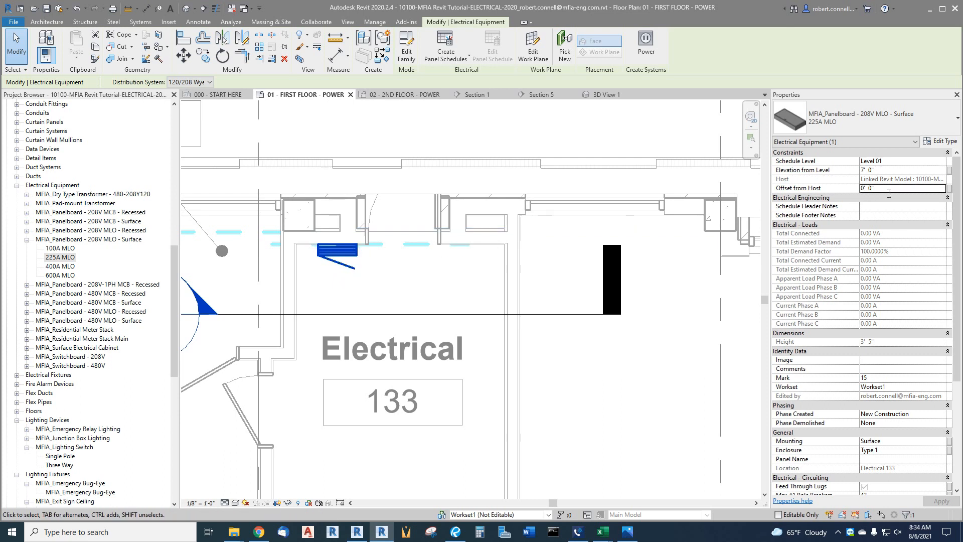
text(1)
key(Return)
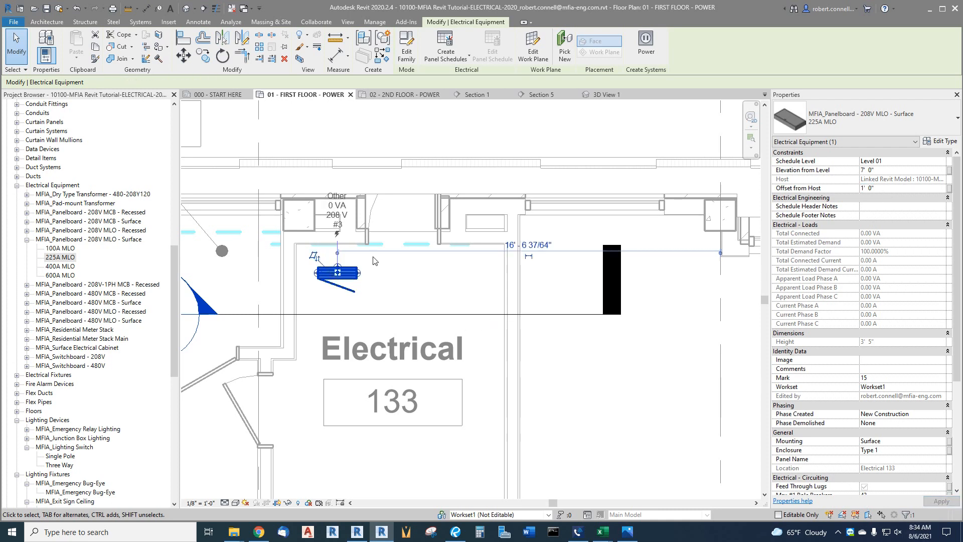
mouse_move(350, 282)
mouse_down()
mouse_move(491, 285)
mouse_move(353, 285)
mouse_up()
key(Escape)
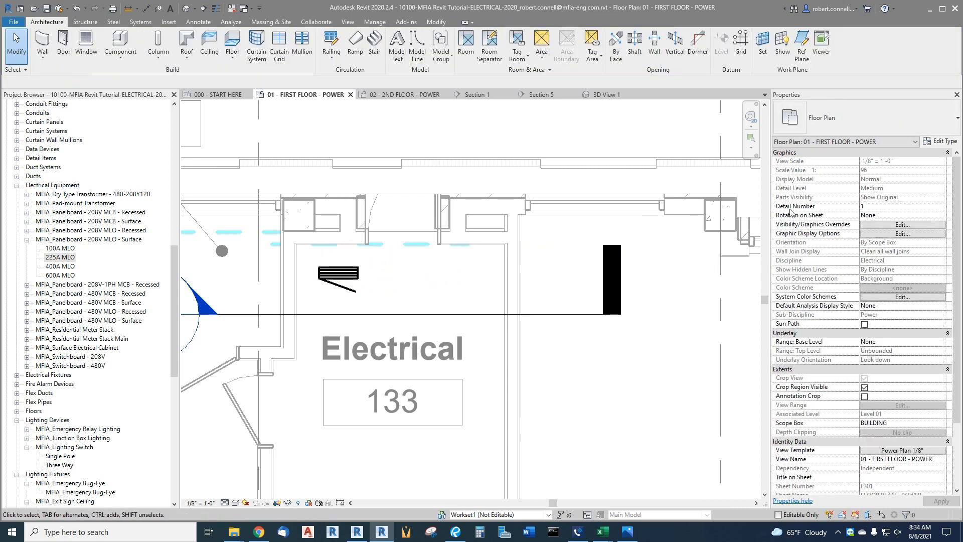
Set the Offset from Host of the panelboard in Electrical 133 to 0' 0"
click(338, 272)
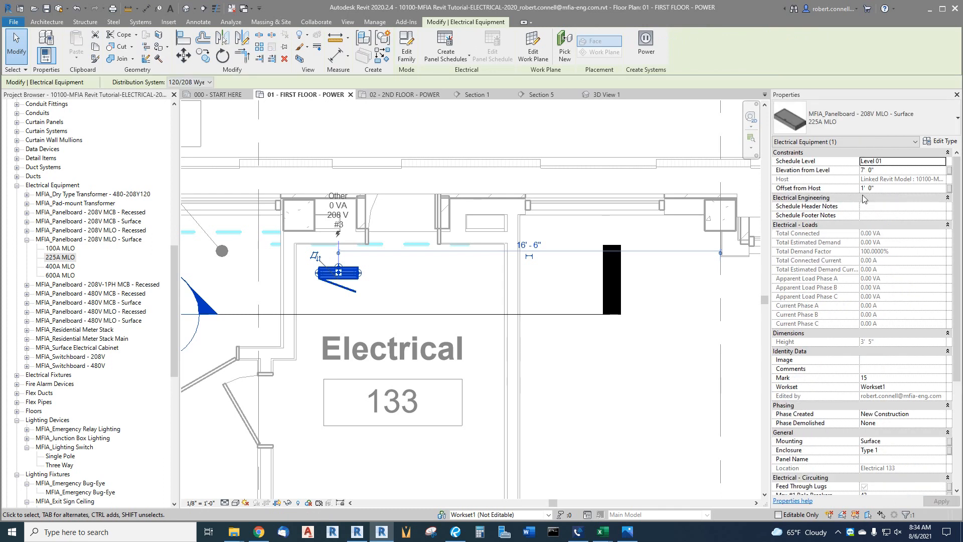
click(903, 188)
text(0)
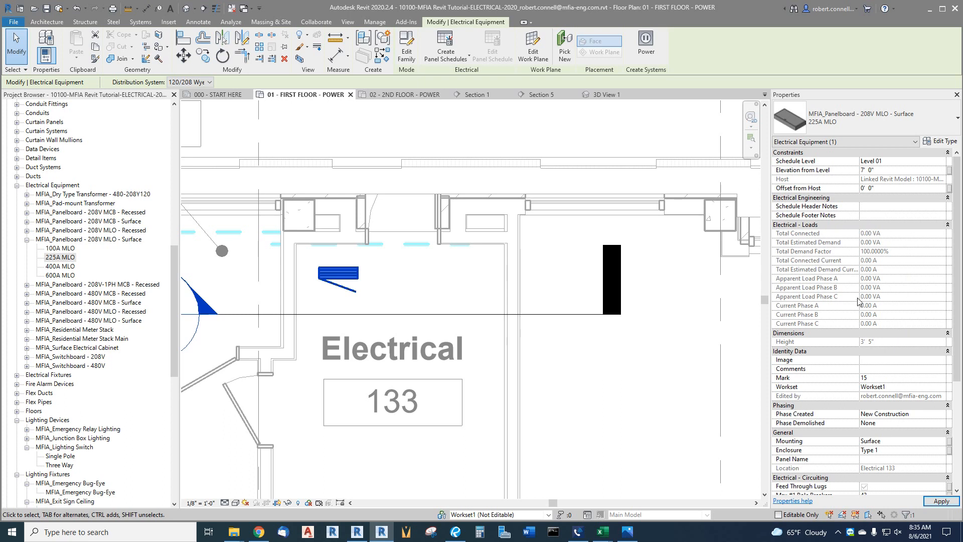
Review the panelboard's remaining instance properties and the options available for its Mounting parameter
scroll(857, 301, down, 5)
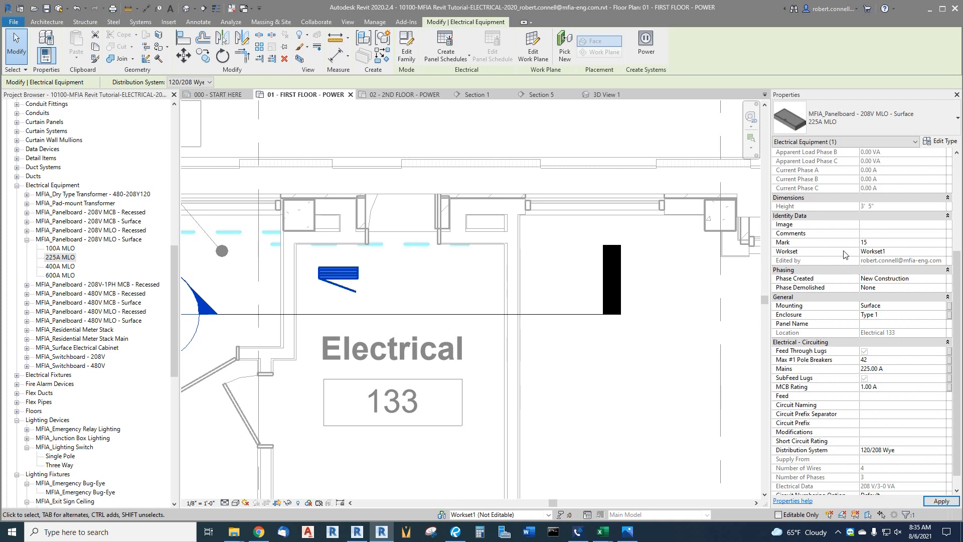
scroll(847, 233, down, 1)
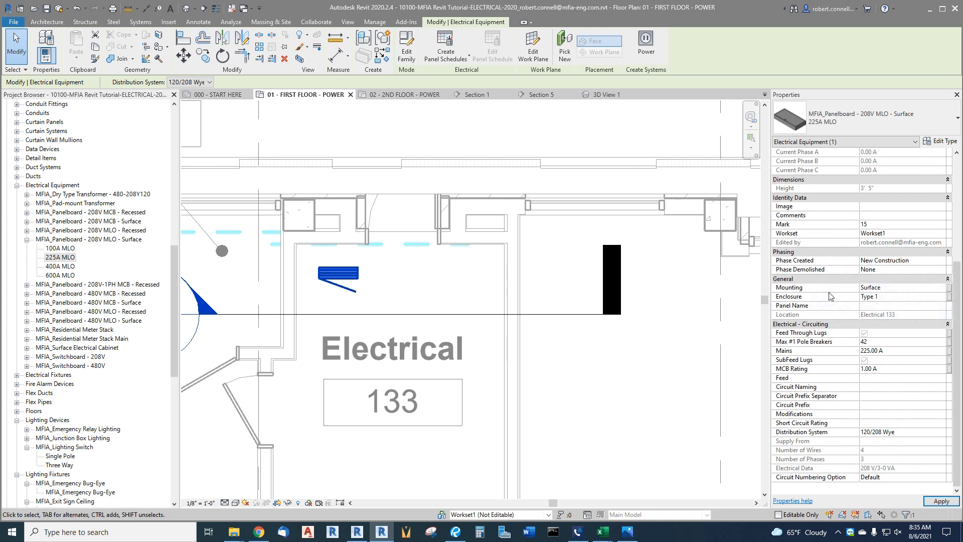
click(906, 293)
click(941, 289)
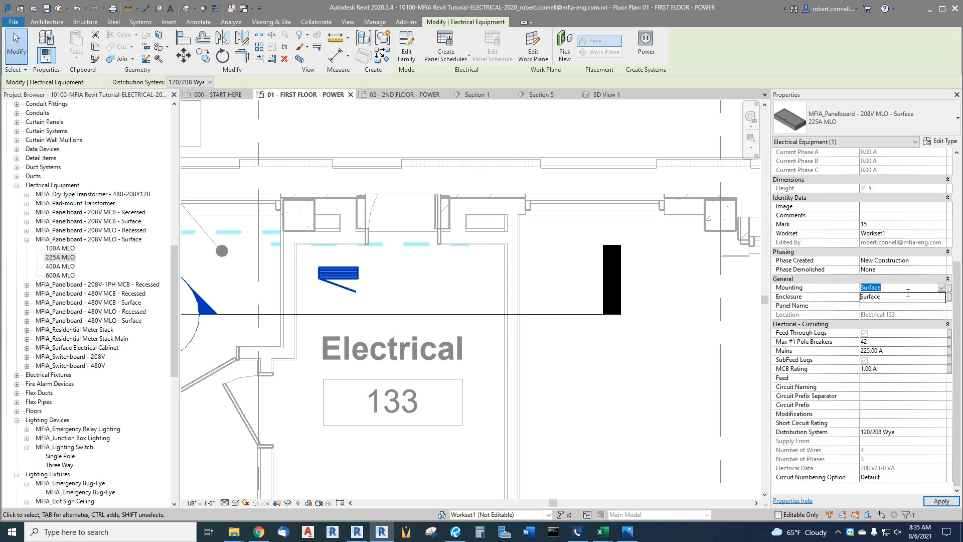
click(900, 295)
click(879, 293)
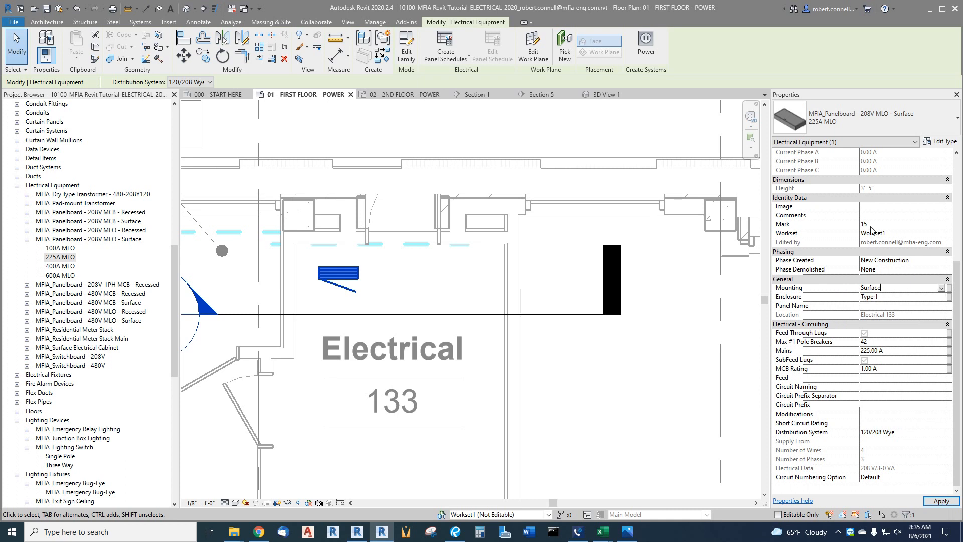
Name the panelboard 1A in its Panel Name property
click(875, 305)
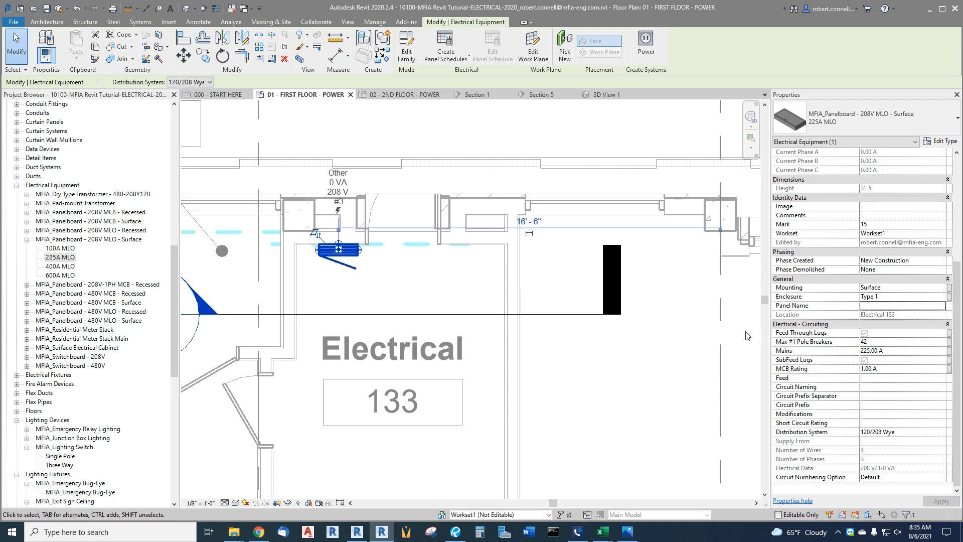
click(881, 307)
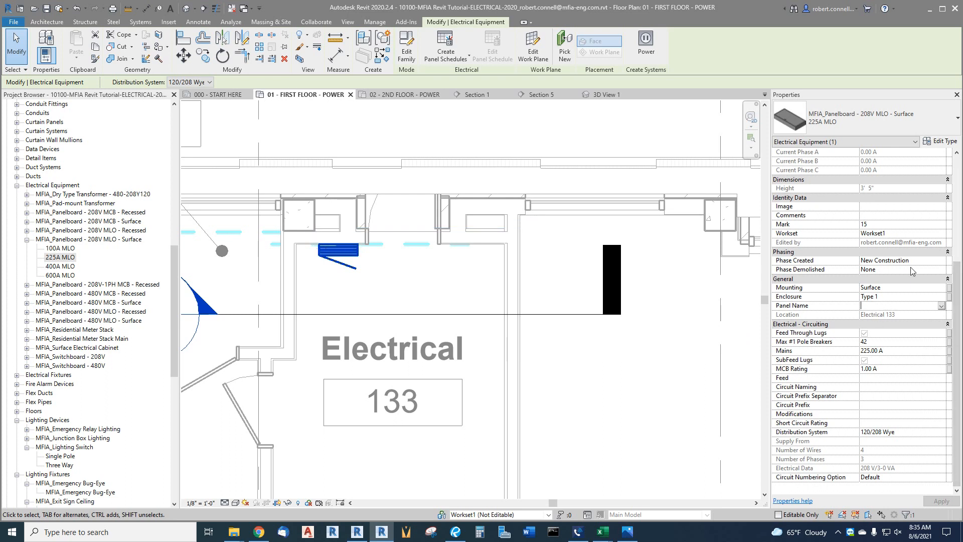
text(1A)
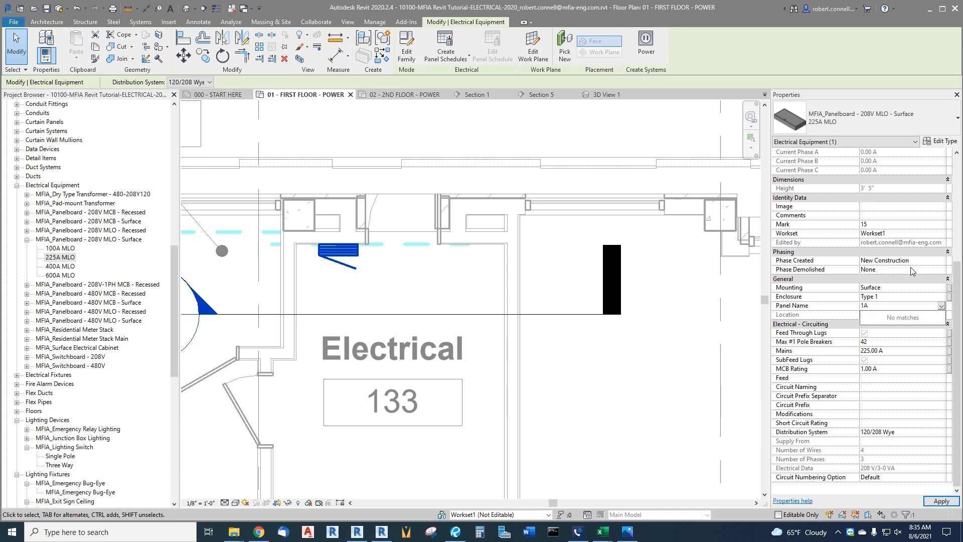
key(Return)
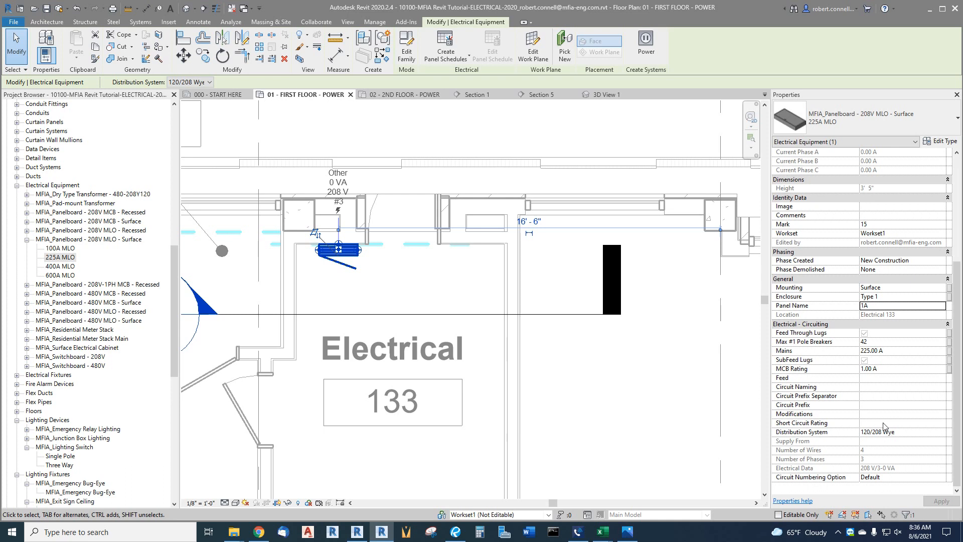
Check the distribution systems available for panelboard 1A, keeping 120/208 Wye
click(941, 432)
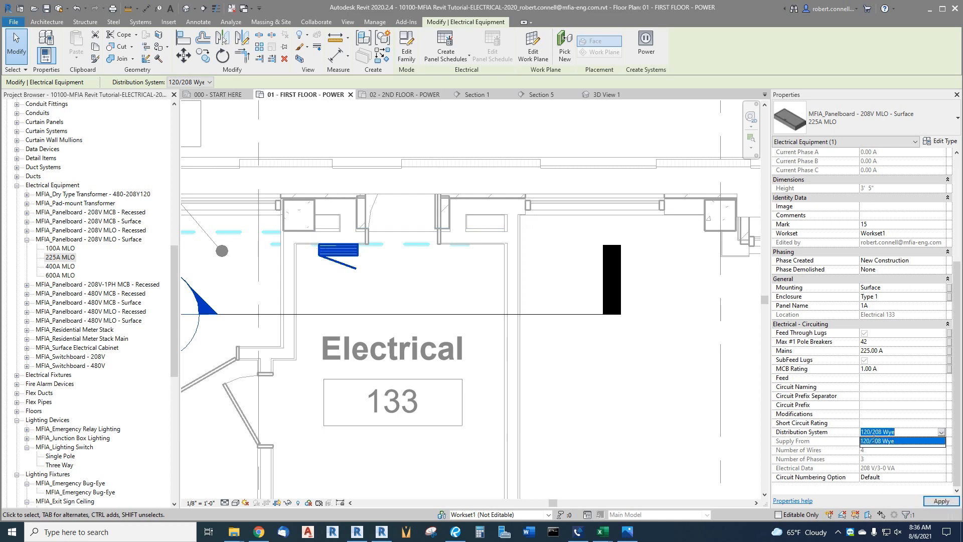
click(941, 433)
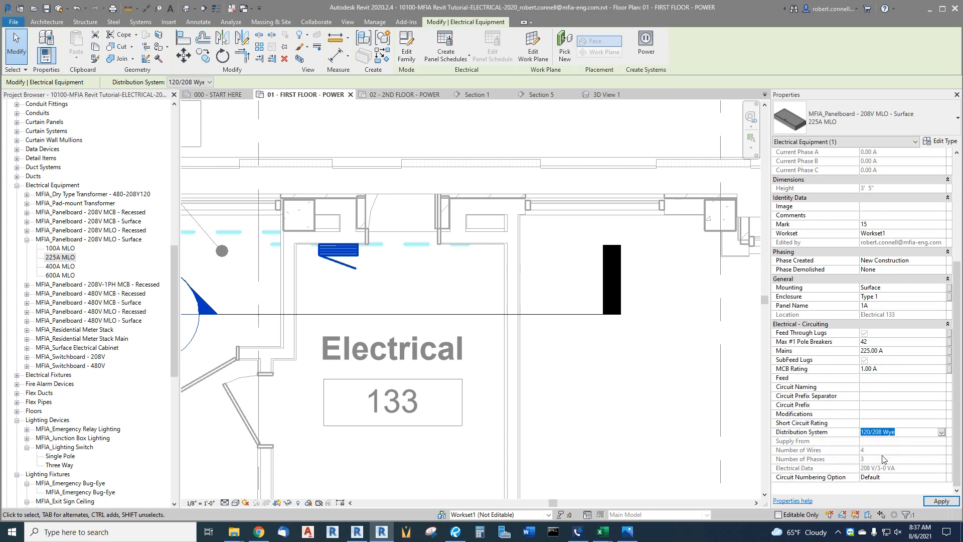
key(Return)
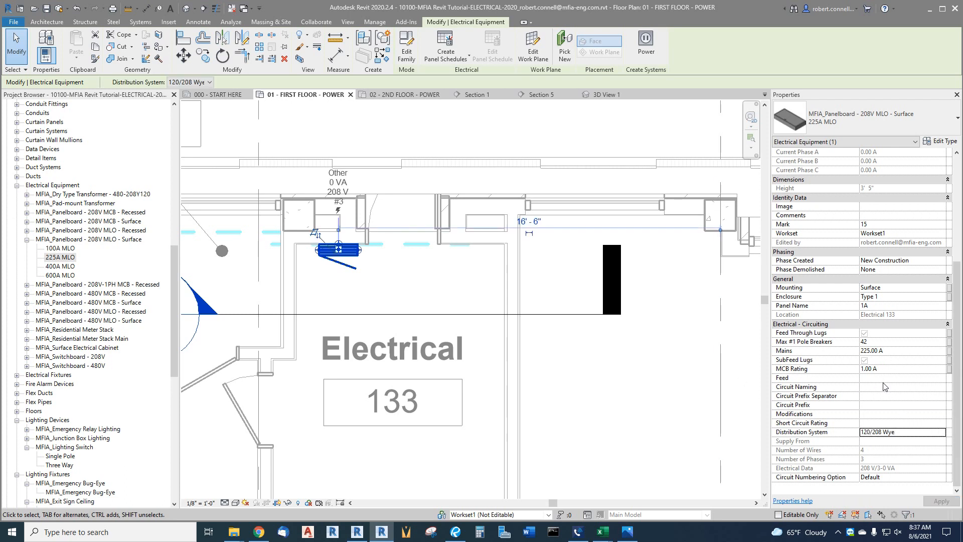
Examine the type parameters of panelboard 1A's family, comparing the 225A MLO and 400A MLO types, and cancel without changes
scroll(883, 401, up, 3)
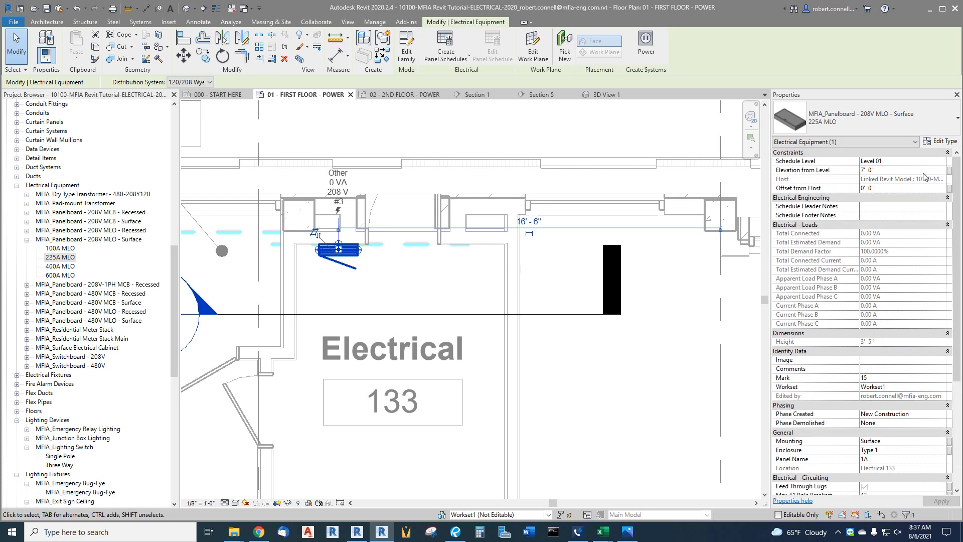
click(940, 142)
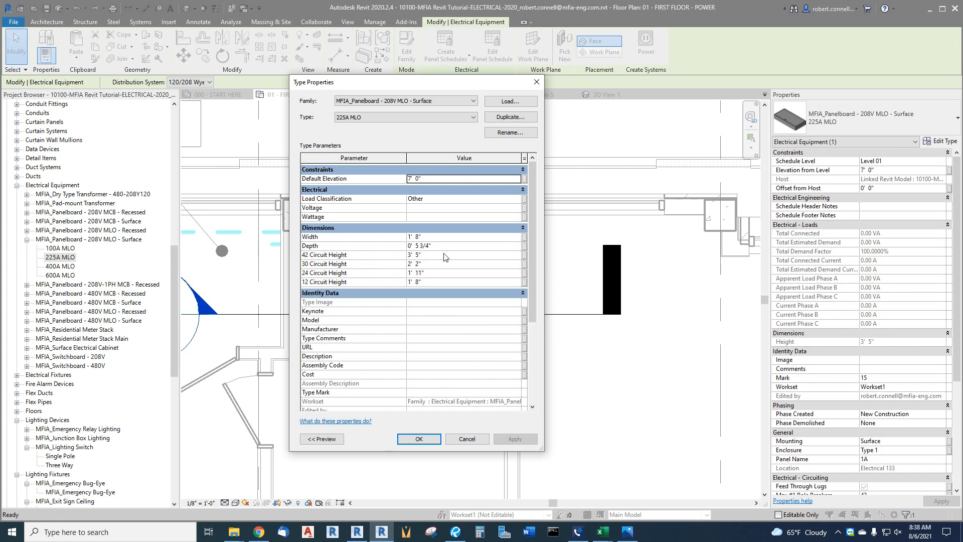
scroll(384, 312, down, 4)
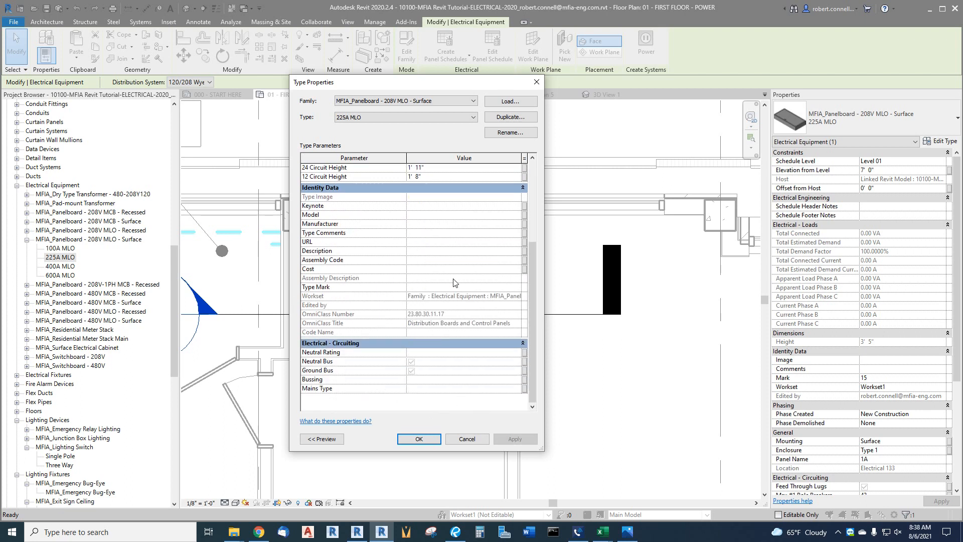
scroll(452, 283, up, 4)
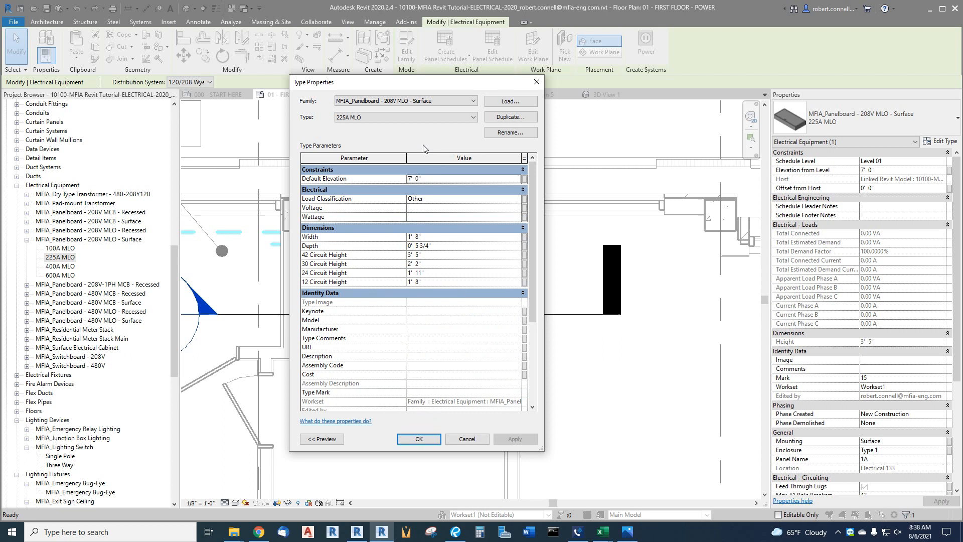
click(470, 121)
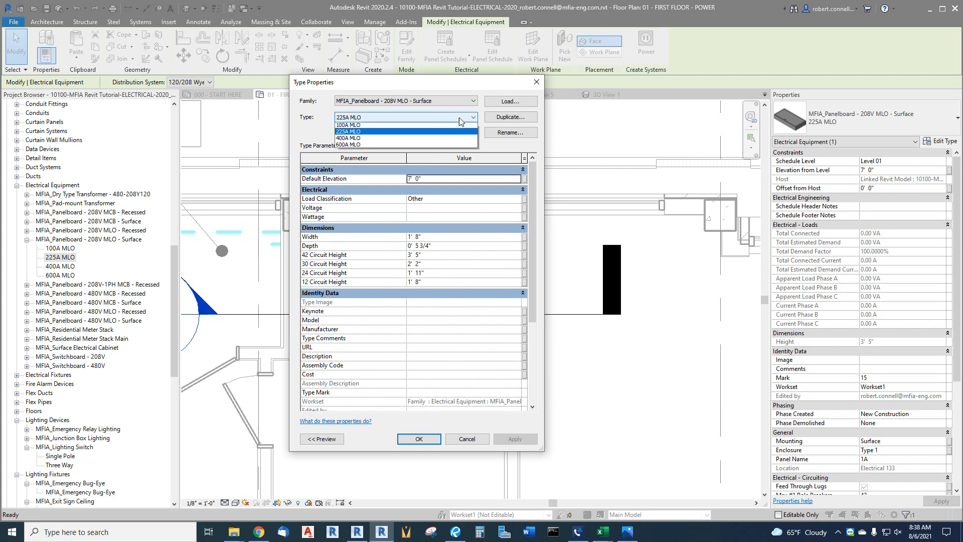
click(352, 138)
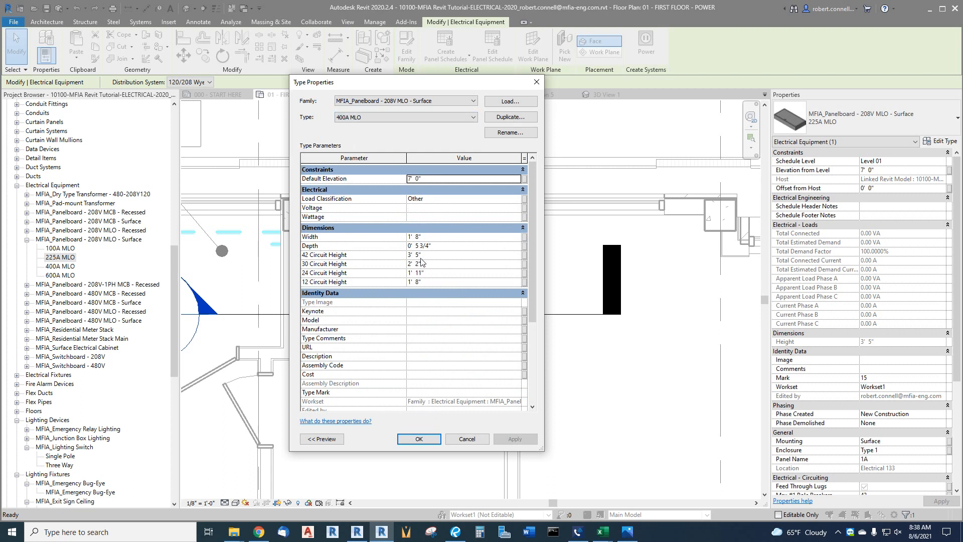
scroll(425, 324, down, 3)
scroll(425, 324, up, 3)
click(472, 118)
click(379, 133)
click(466, 439)
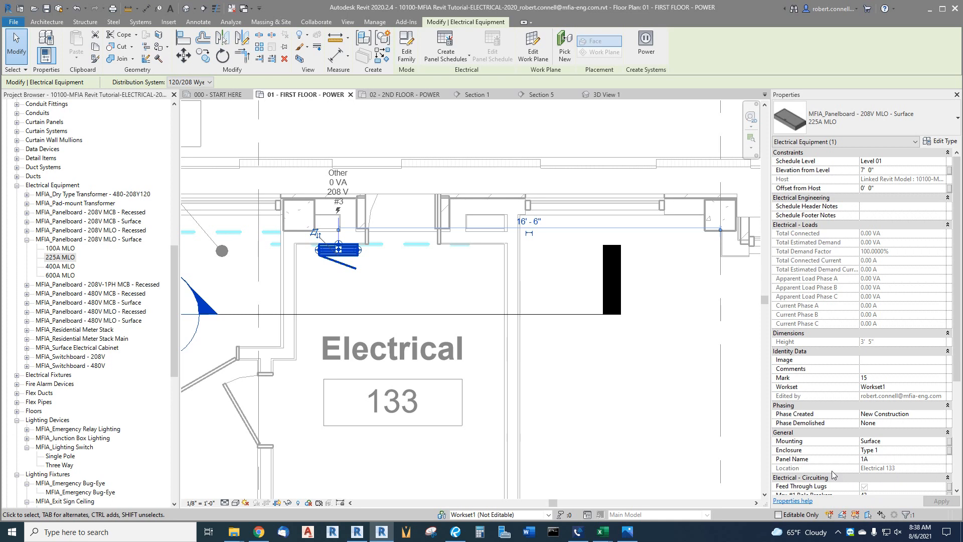
Create a similar 225A MLO panelboard from panelboard 1A, hosted on Electrical 133's wall adjoining PPOE 132
click(383, 267)
right_click(344, 259)
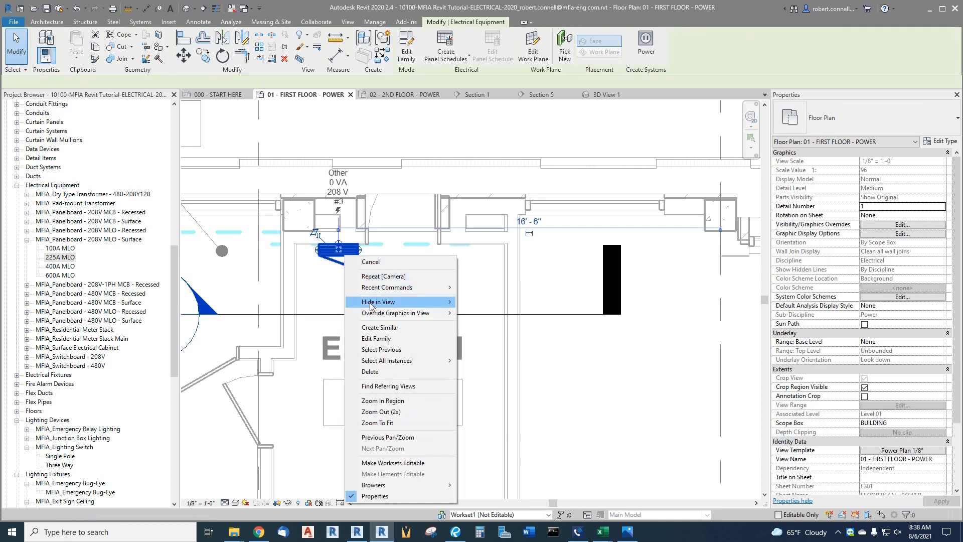
click(358, 329)
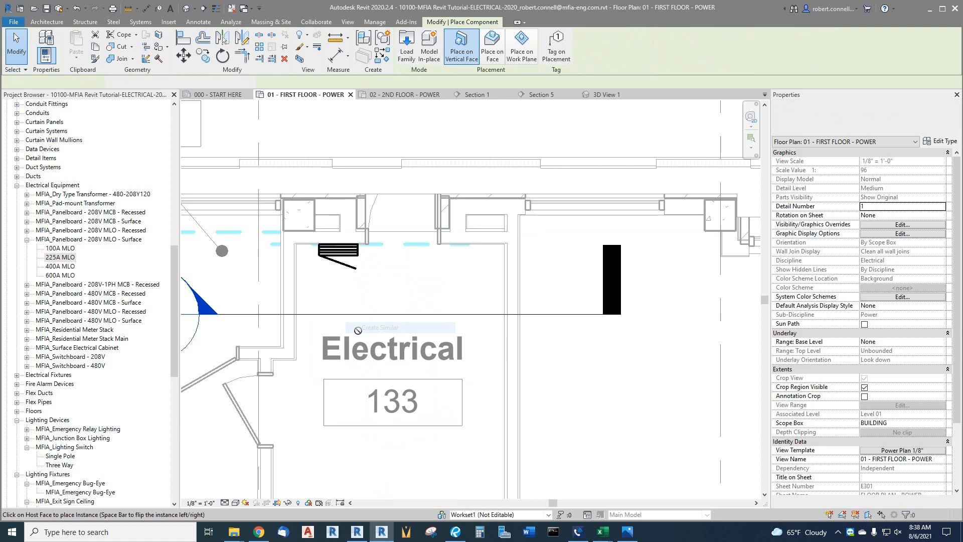
click(305, 335)
key(Escape)
key(Escape)
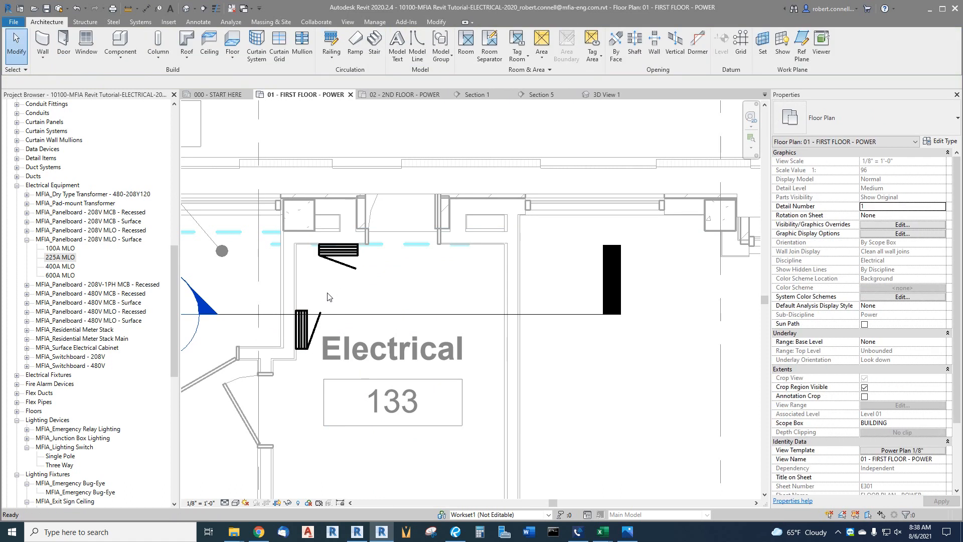
Name the new panelboard on the wall beside PPOE 132 as 1B in its Panel Name property
click(307, 334)
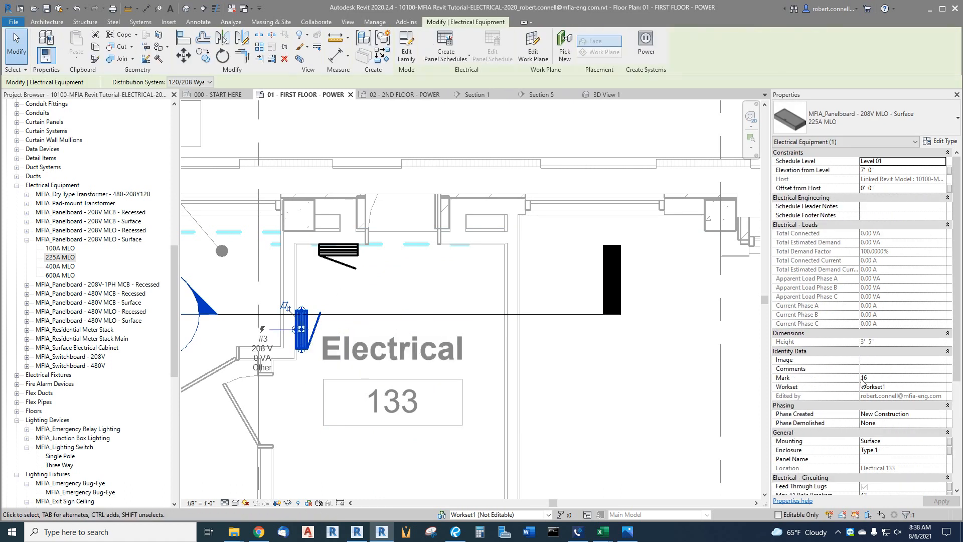
scroll(862, 382, down, 3)
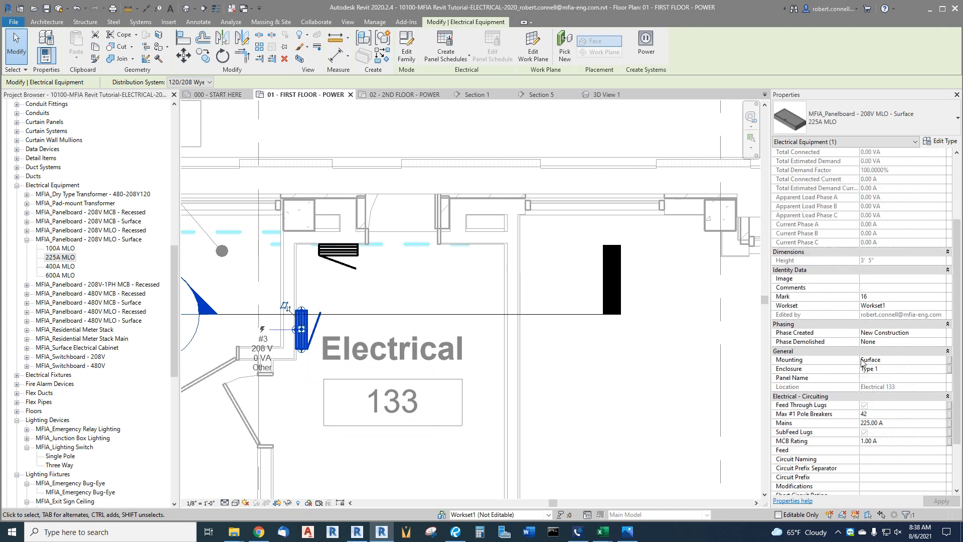
click(881, 378)
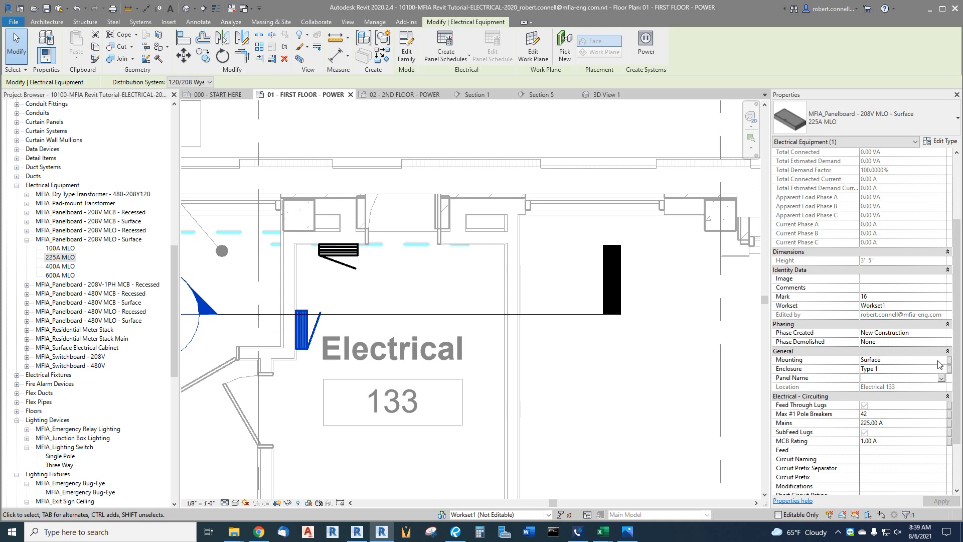
text(1B)
click(939, 500)
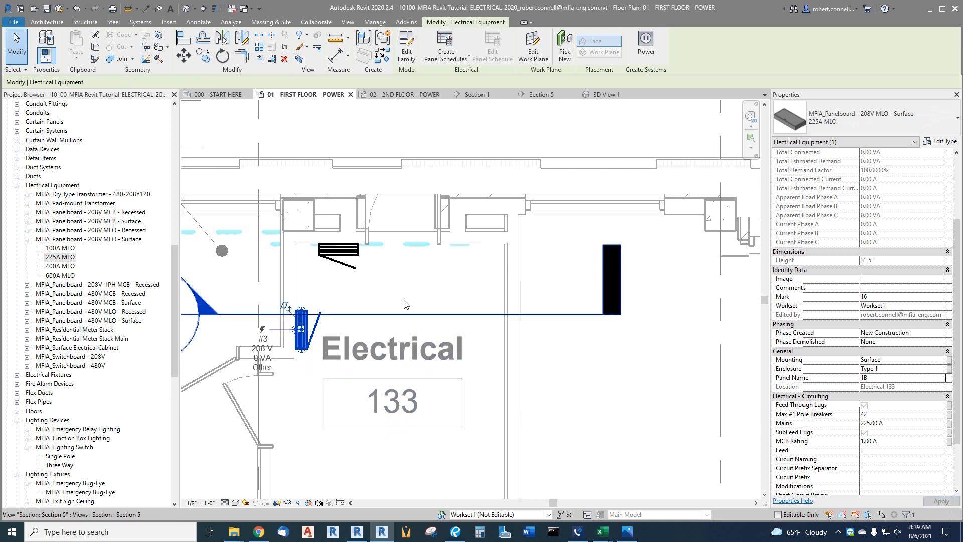
click(405, 304)
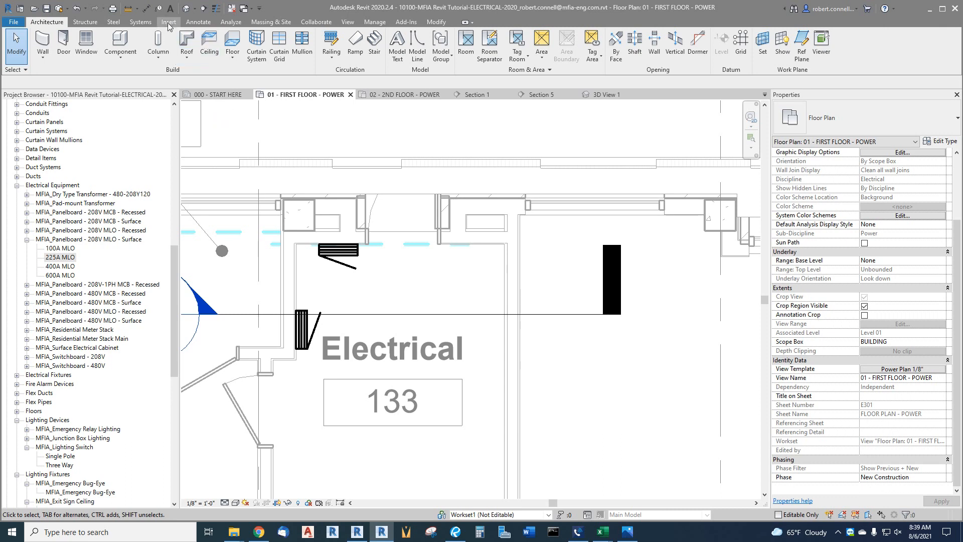
Tag panelboard 1A by category without a leader and position the tag beside its symbol, clear of the linework
click(158, 8)
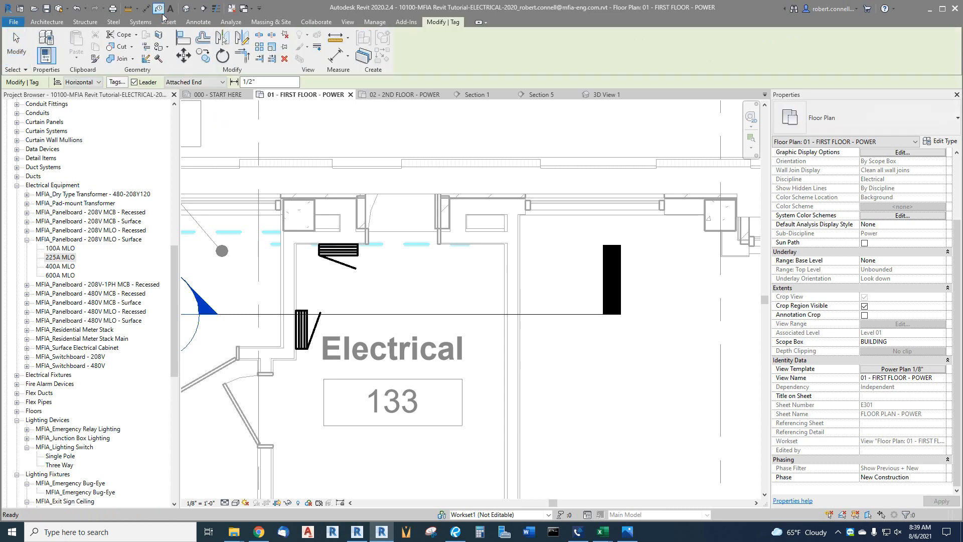
click(134, 82)
click(351, 259)
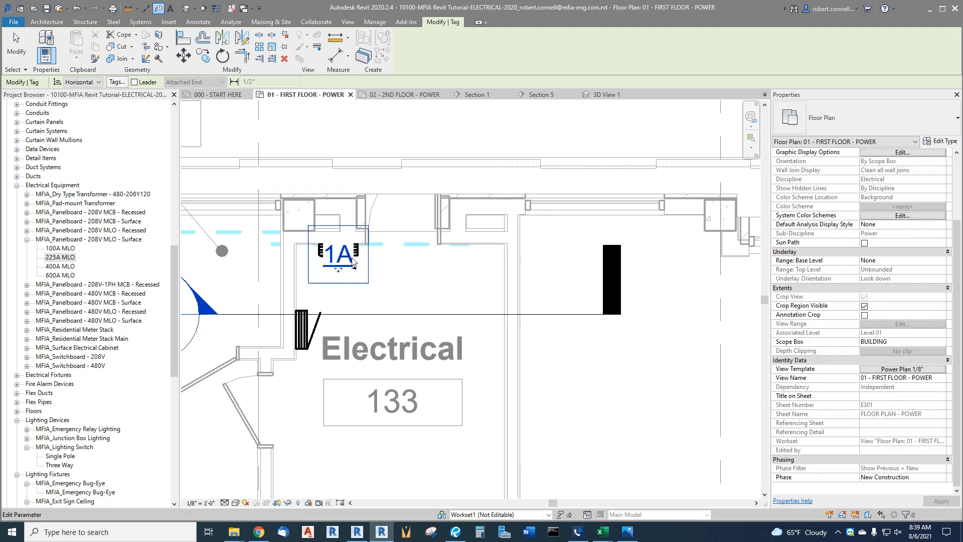
drag(352, 261, 380, 280)
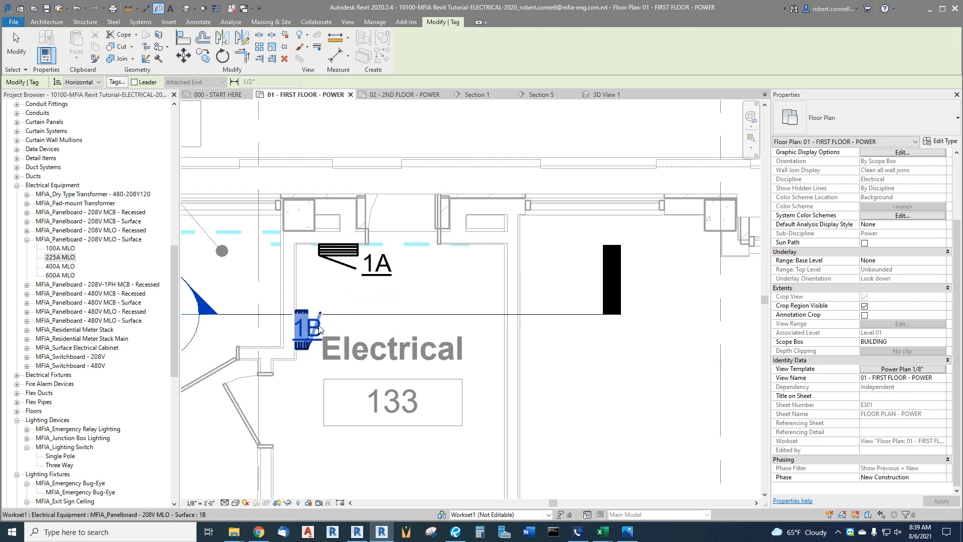
Tag panelboard 1B without a leader, position the tag beside its symbol, and shift the Electrical 133 room tag down to clear it
drag(310, 349, 345, 344)
click(409, 355)
drag(408, 354, 408, 382)
key(Escape)
Add a leader to the Electrical 133 room tag, move the tag outside the building beside PPOE 132's tag, and end the leader inside the room
scroll(367, 376, down, 4)
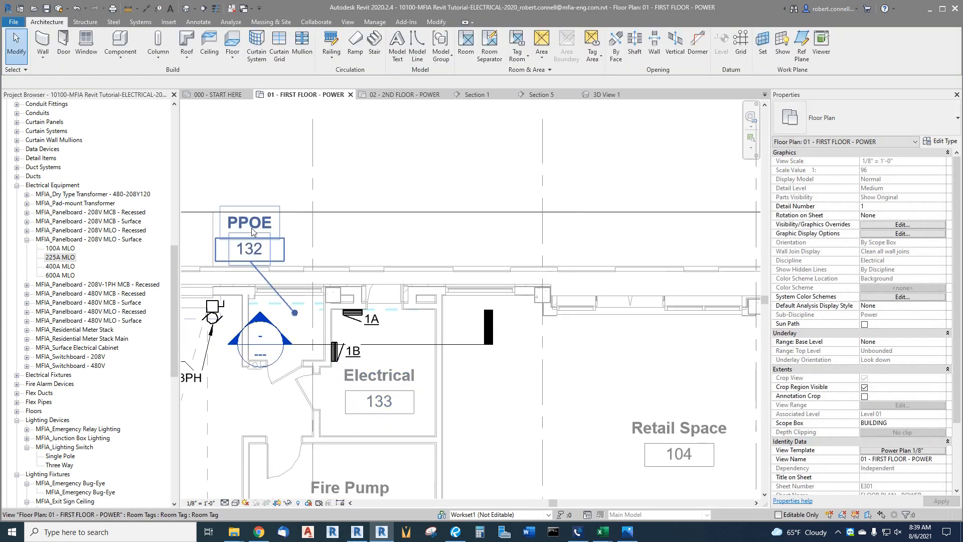
scroll(381, 280, up, 3)
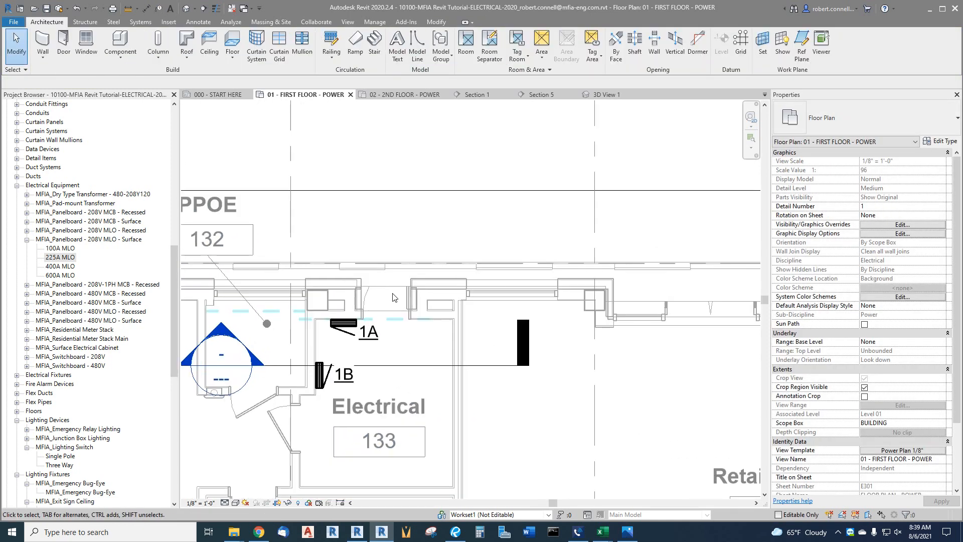
click(379, 416)
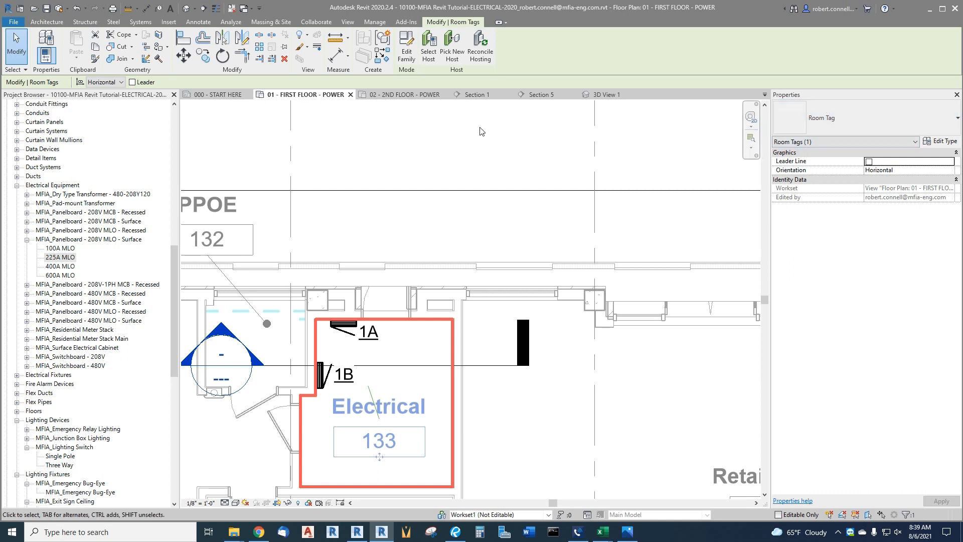
click(132, 82)
drag(406, 459, 463, 264)
drag(369, 387, 404, 353)
click(396, 420)
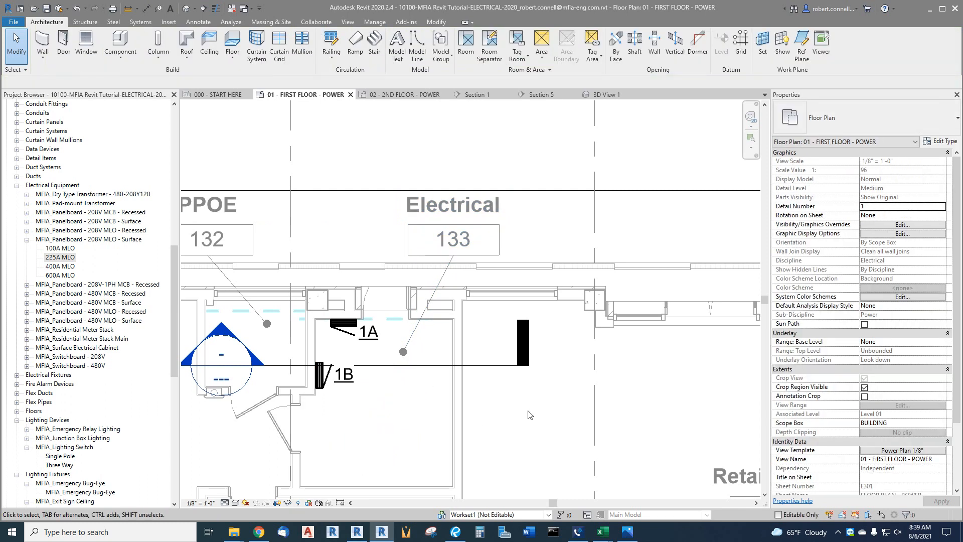
Examine panelboards 1A and 1B, their tags and the relocated Electrical 133 room tag within the surrounding first-floor plan
scroll(543, 281, down, 2)
scroll(471, 404, up, 2)
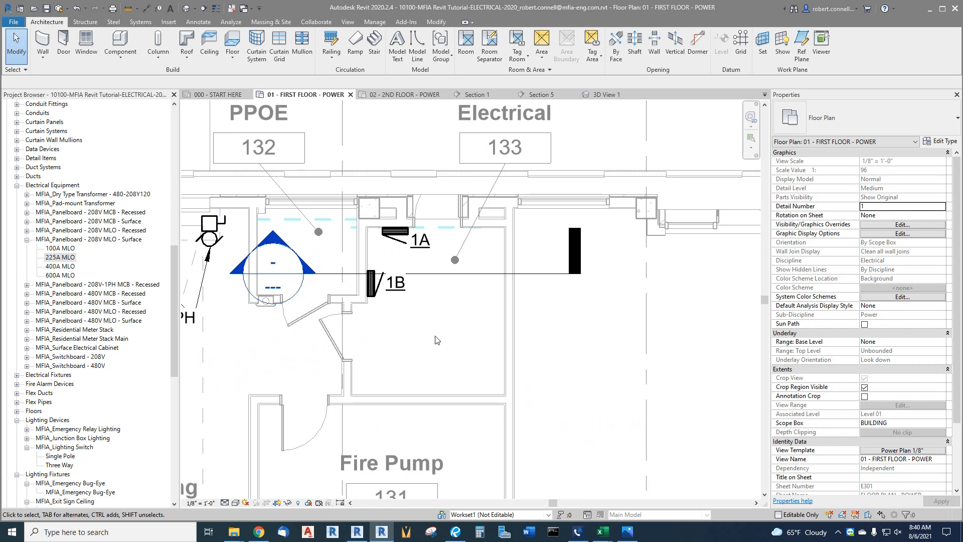
scroll(436, 340, down, 2)
scroll(436, 336, down, 4)
scroll(435, 317, up, 1)
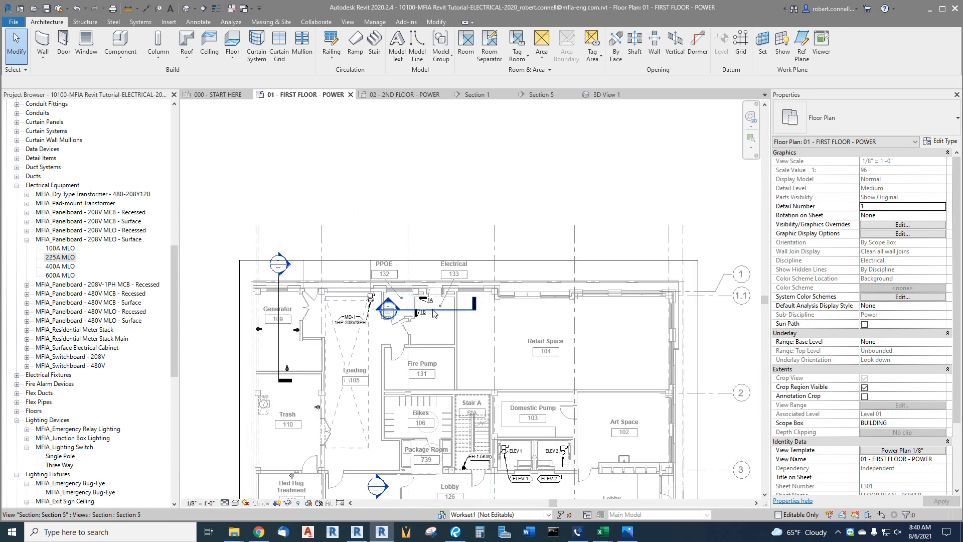
scroll(435, 314, down, 1)
scroll(440, 328, up, 3)
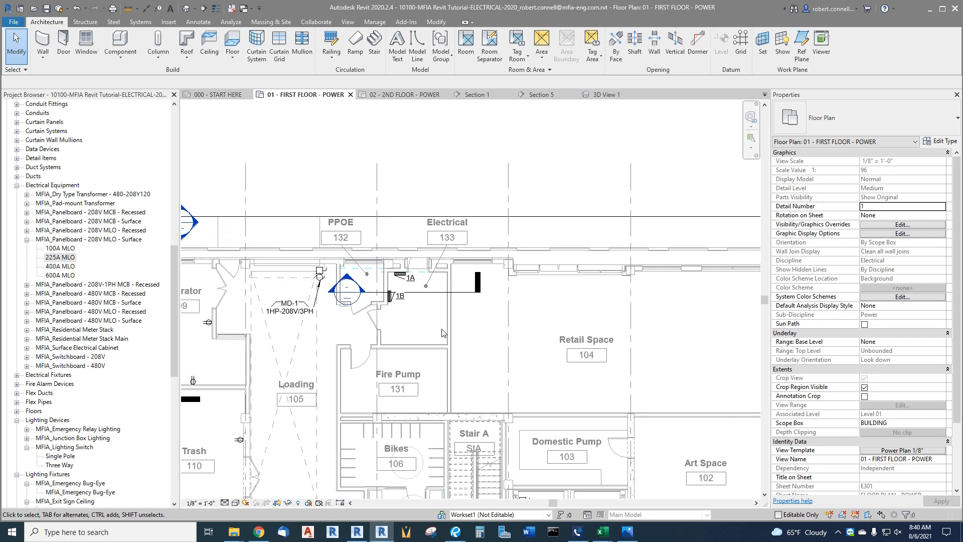
scroll(420, 330, down, 2)
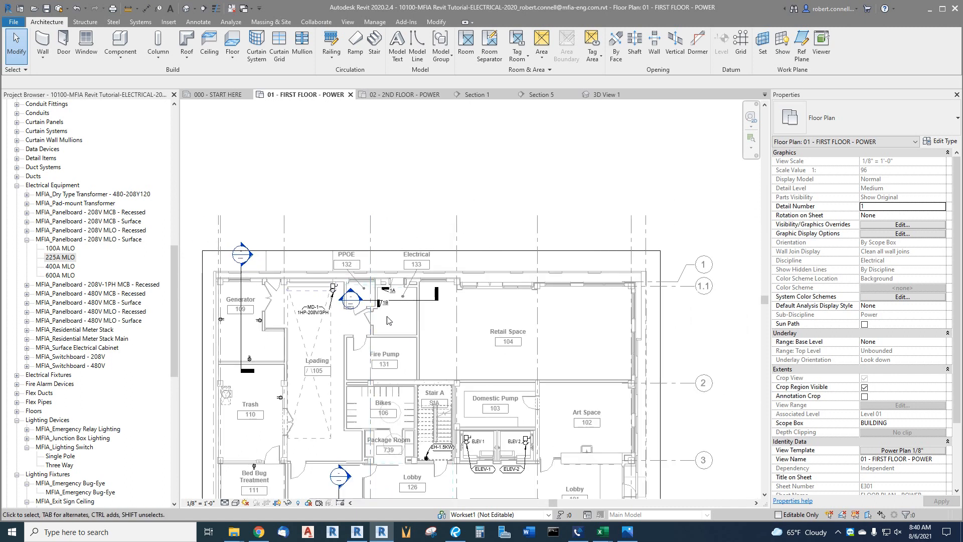
scroll(388, 319, up, 3)
scroll(387, 320, up, 2)
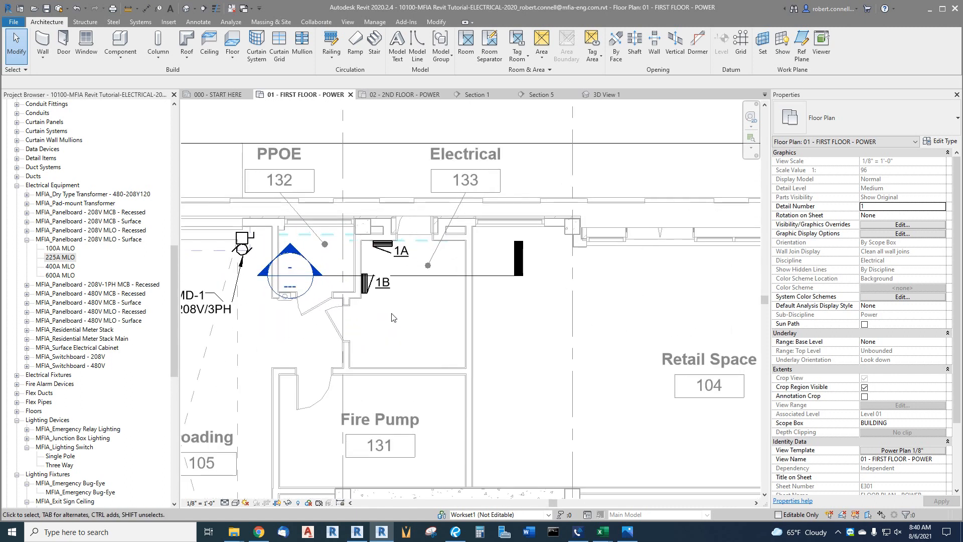
scroll(384, 255, up, 2)
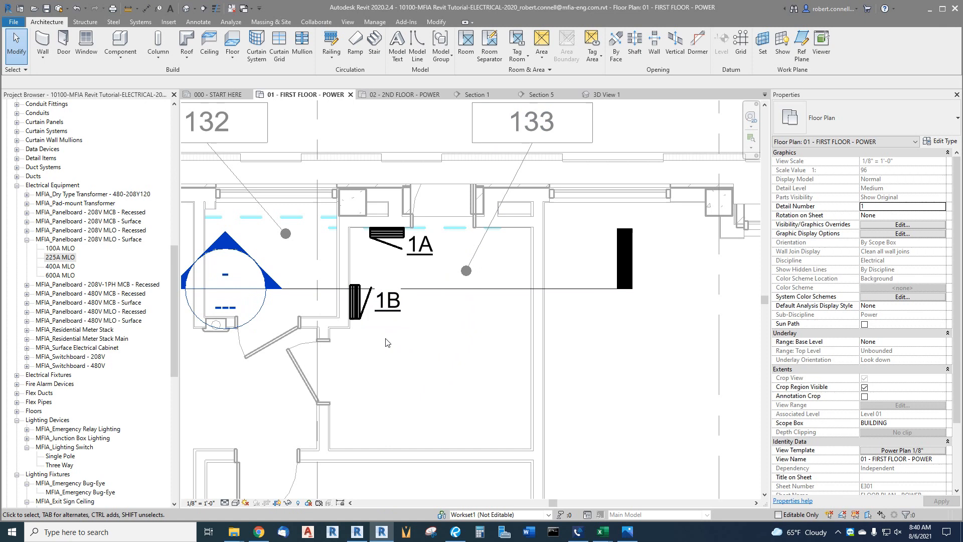
Switch panelboard 1B to the MFIA_Panelboard - 208V MLO - Recessed family, type 225A MLO, and inspect its fit in the wall
click(356, 306)
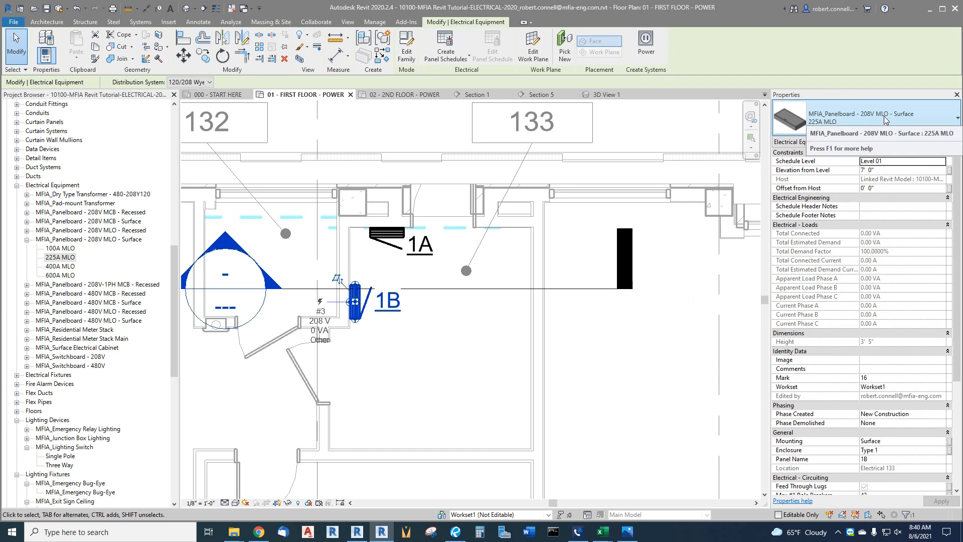
click(957, 120)
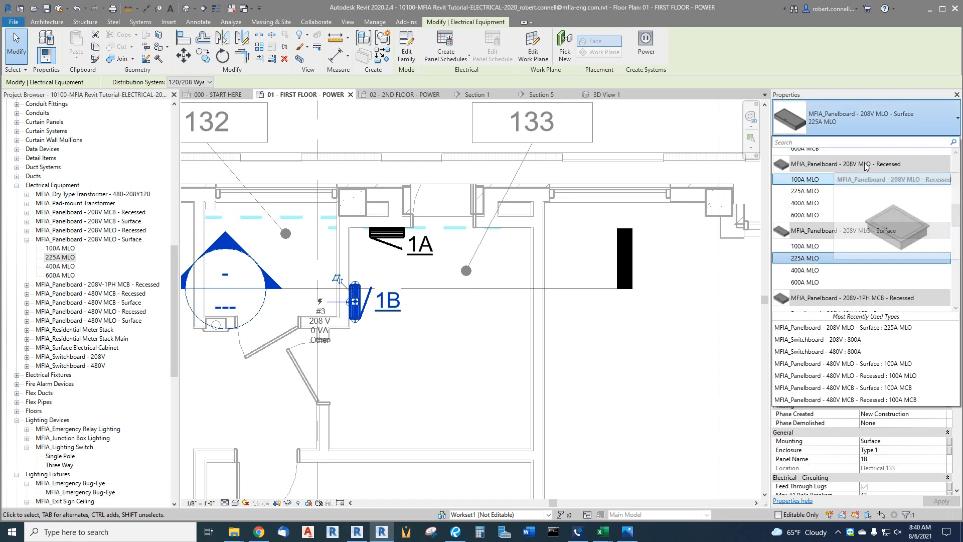
click(808, 191)
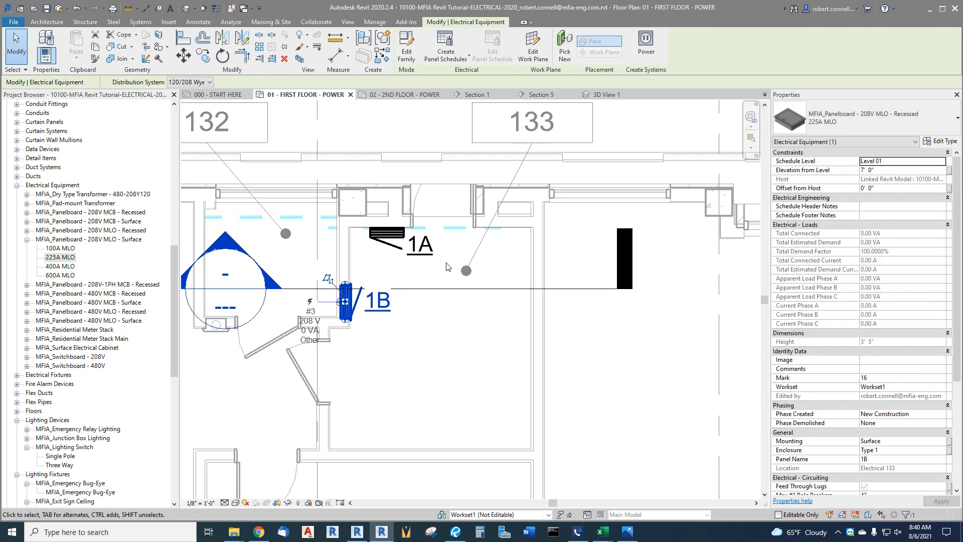
scroll(346, 301, up, 3)
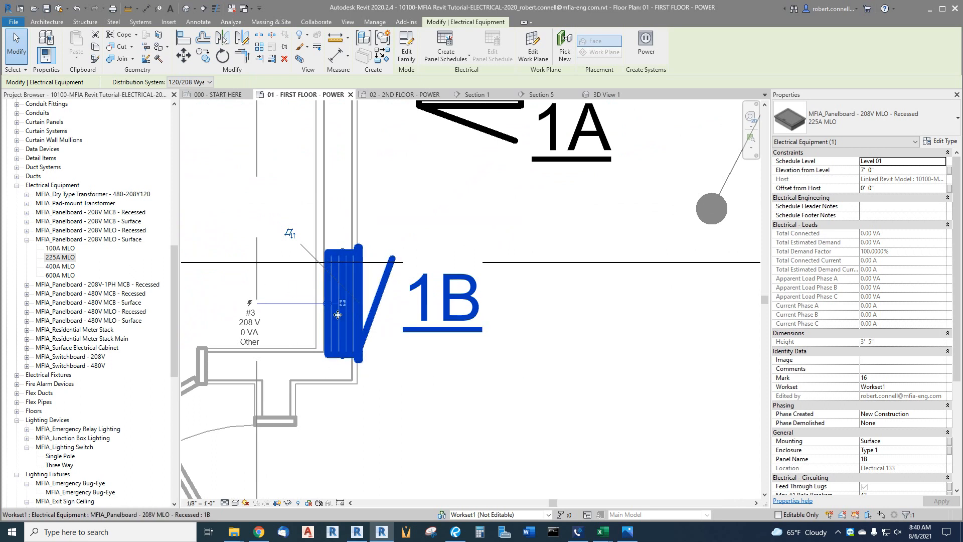
scroll(346, 304, down, 5)
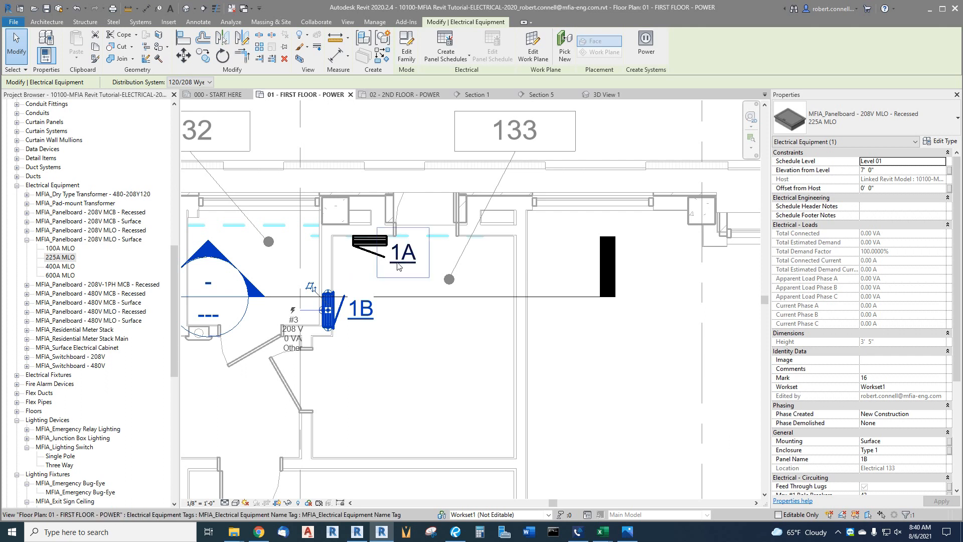
Return panelboard 1B to the MFIA_Panelboard - 208V MLO - Surface family, type 225A MLO
click(942, 123)
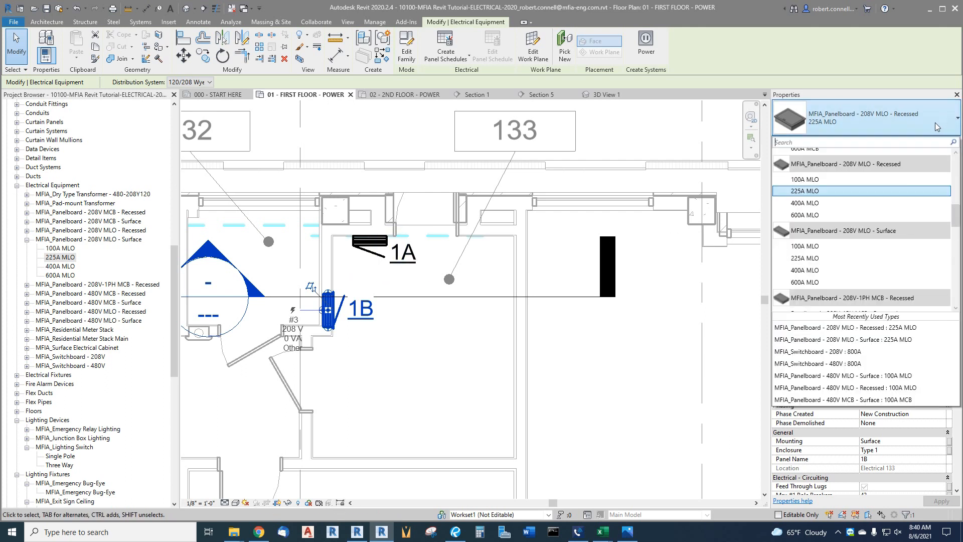
scroll(866, 258, down, 1)
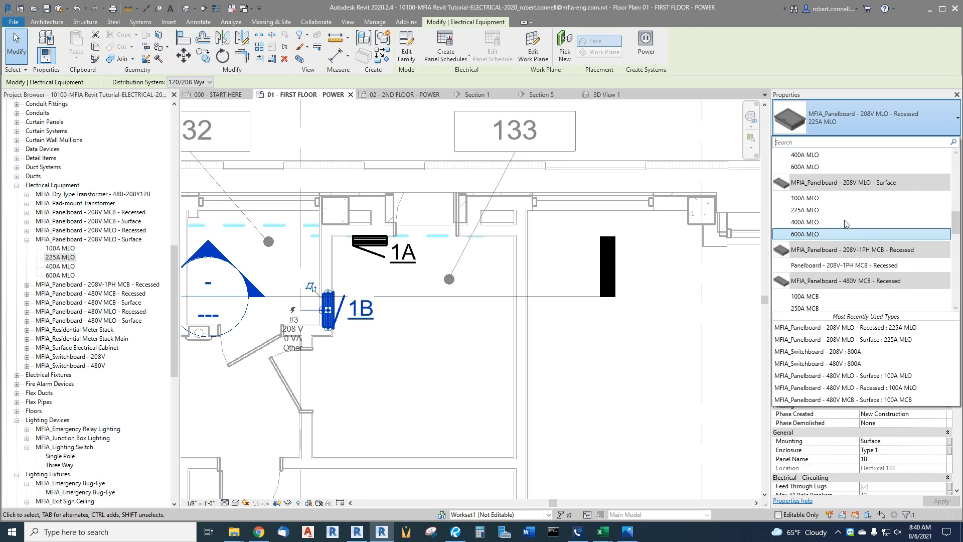
click(828, 211)
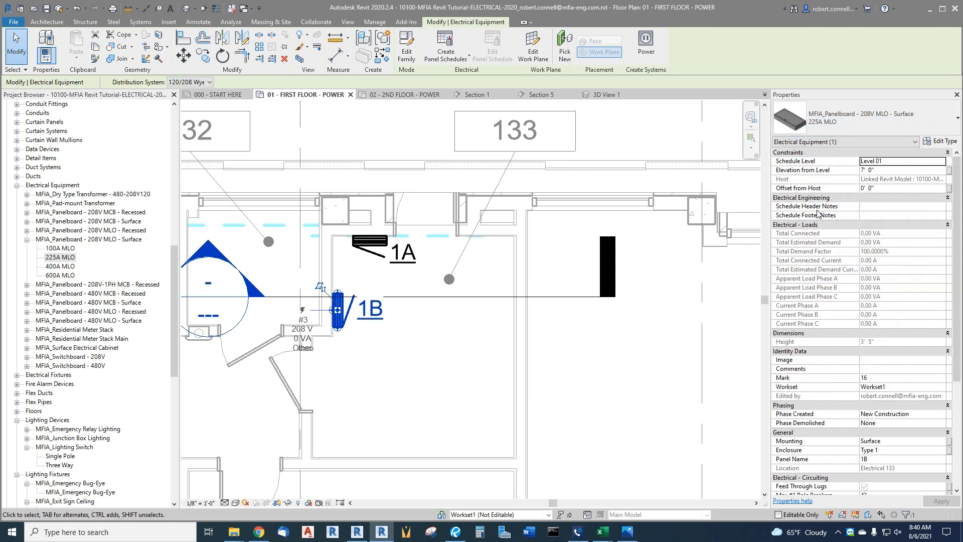
Change surface-mounted panelboard 1B to the 400A MLO type
click(871, 116)
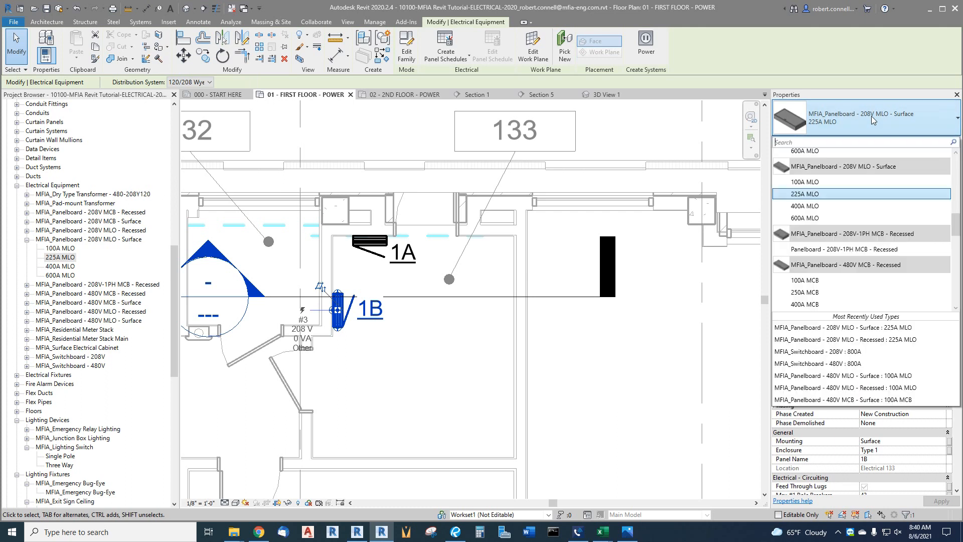
click(807, 207)
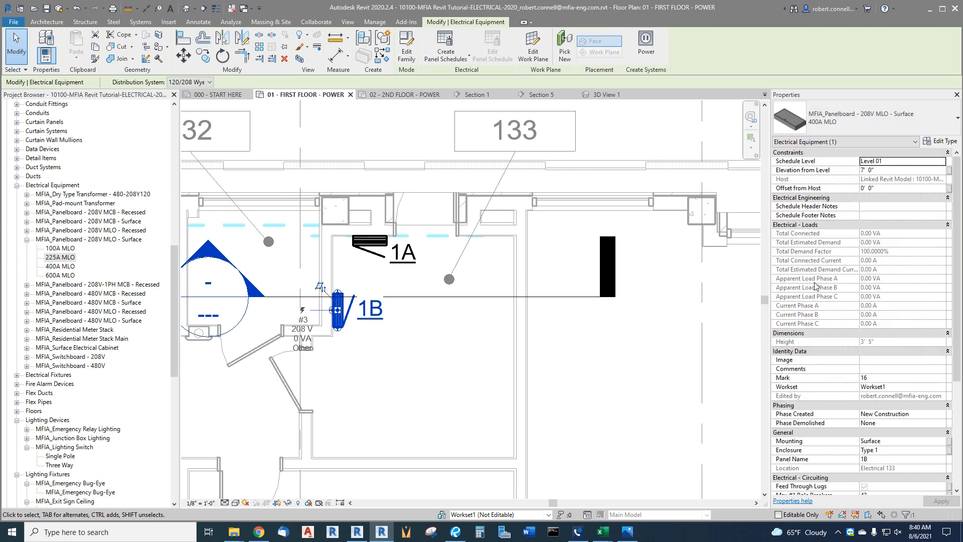
click(534, 335)
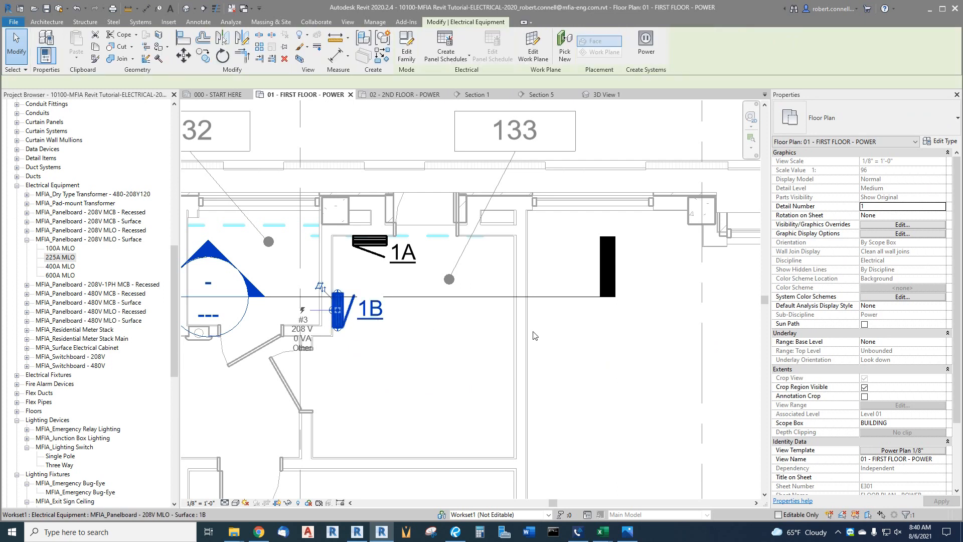
Review panelboard 1B's circuiting properties and the parameters of its type without changing them
scroll(878, 280, down, 8)
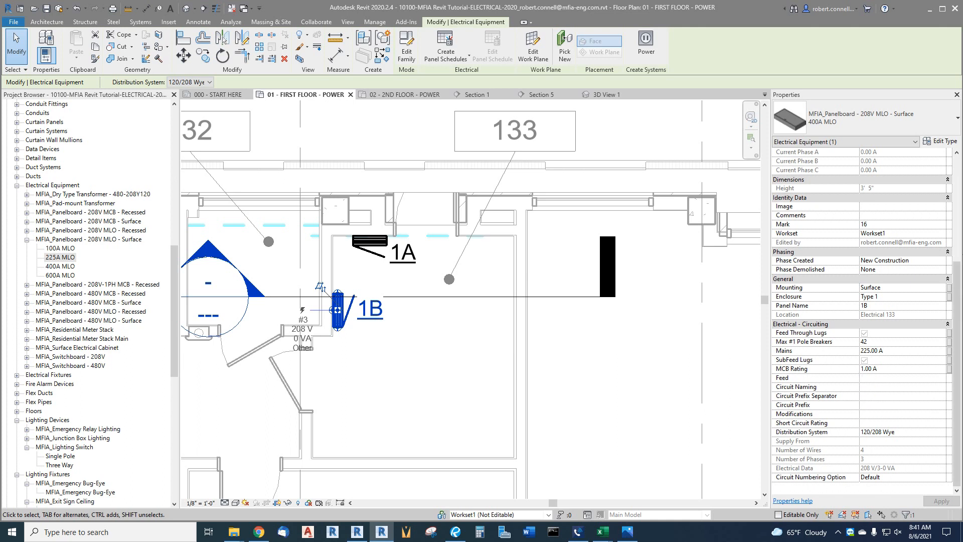
click(939, 142)
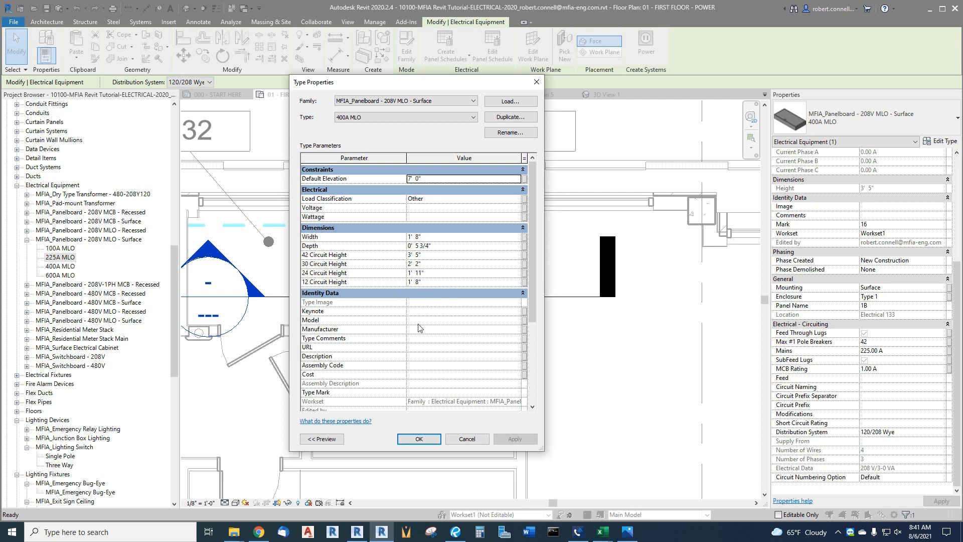
click(466, 439)
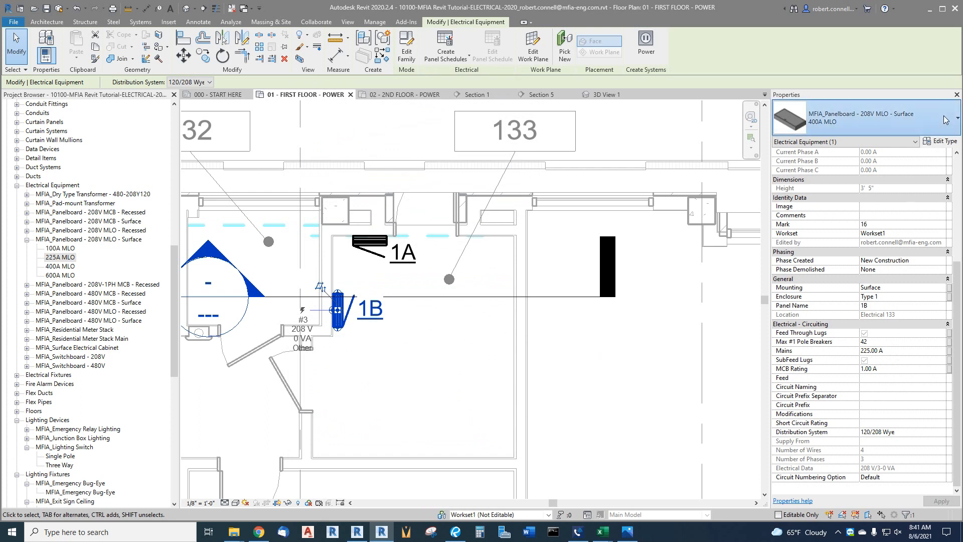
Restore panelboard 1B to the surface-mounted 225A MLO type and deselect it
click(903, 118)
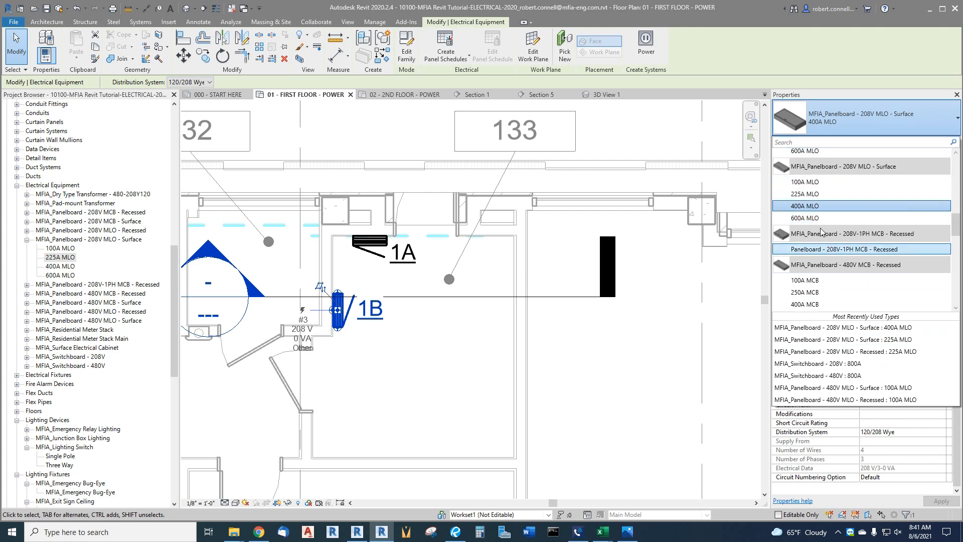
click(809, 196)
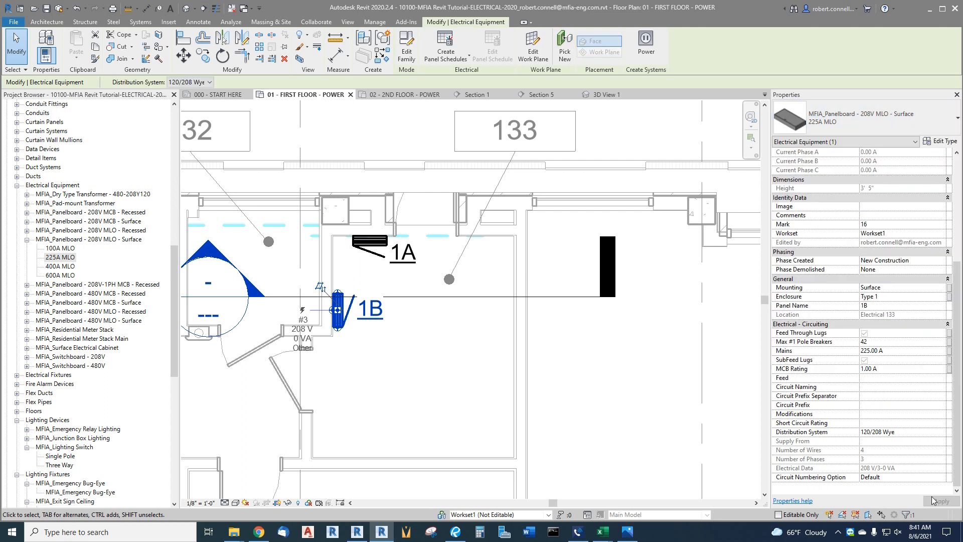
click(401, 287)
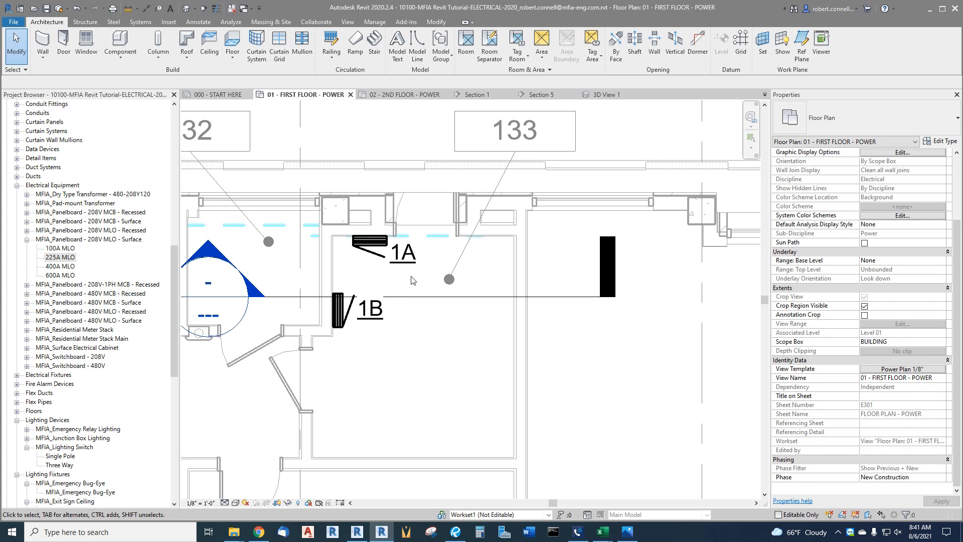
Place an MFIA_Switchboard - 208V, type 1600A, against Electrical 133's wall opposite panelboard 1B, rotated to back onto the wall, about 10' - 7 1/2" from the grid line
click(28, 240)
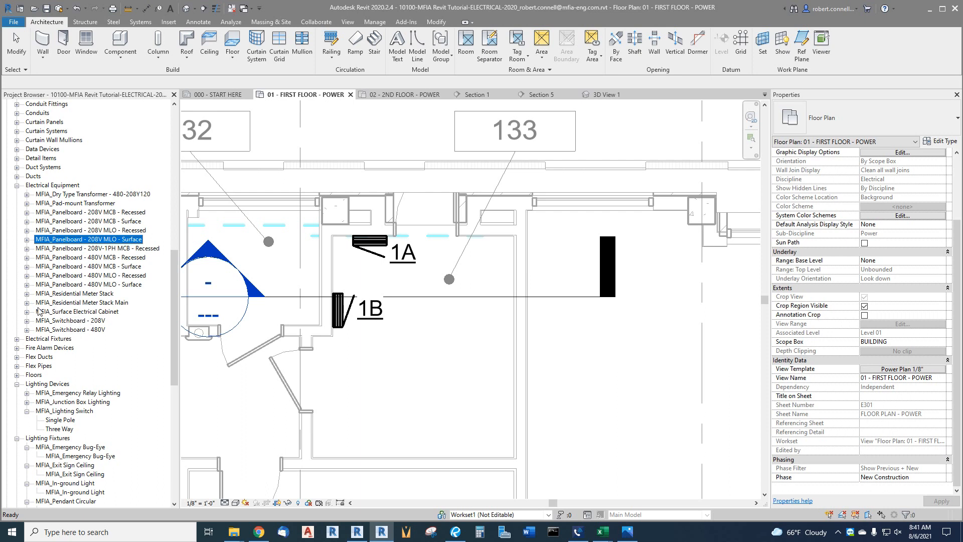
click(27, 320)
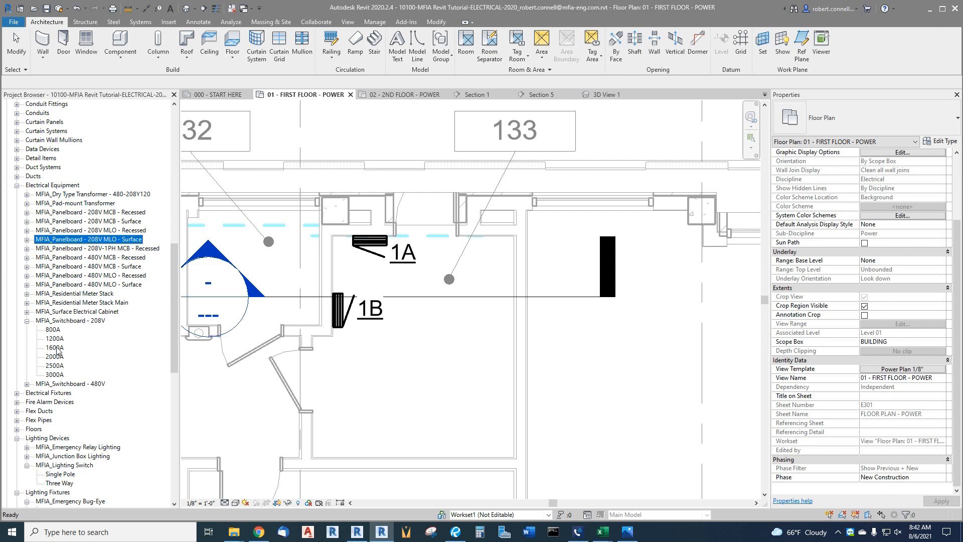
drag(51, 348, 418, 353)
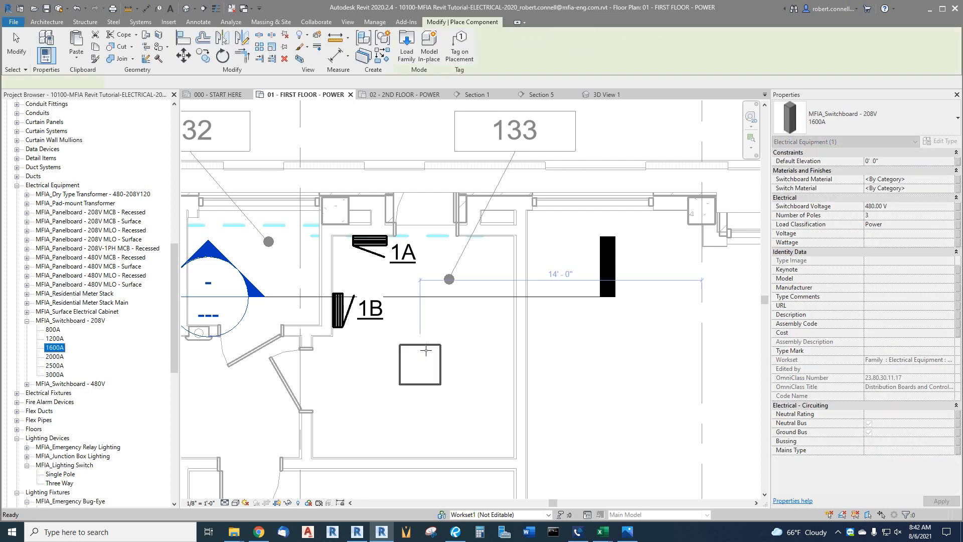
scroll(445, 343, up, 2)
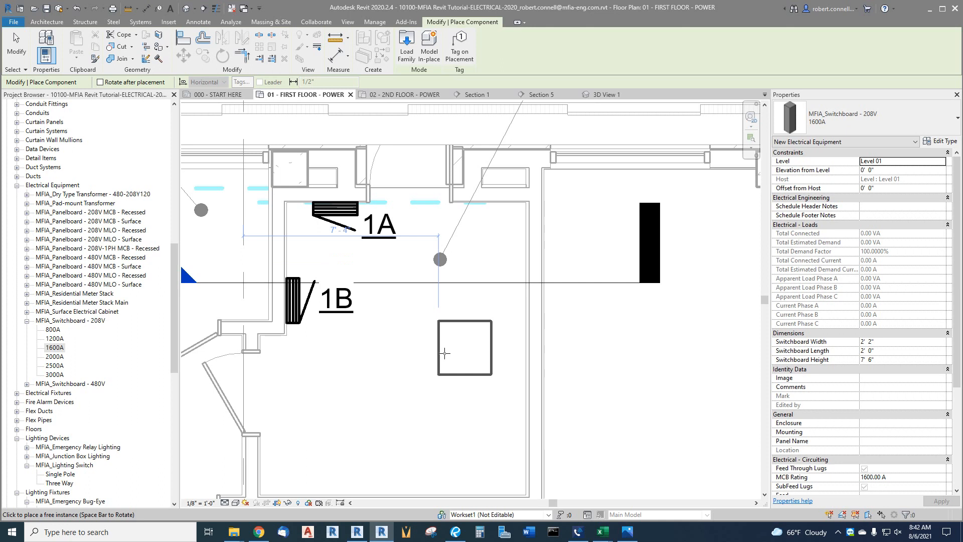
key(space)
key(space)
key(space)
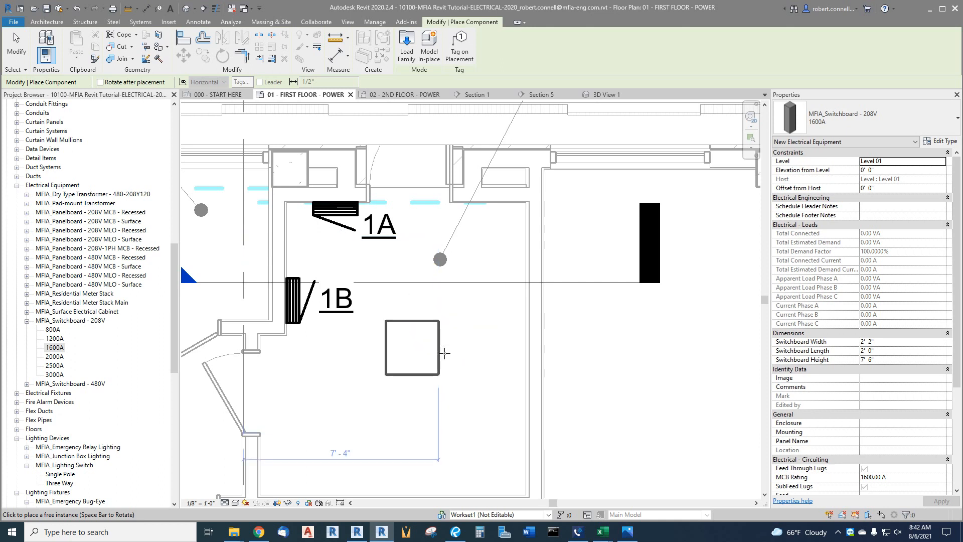
click(531, 326)
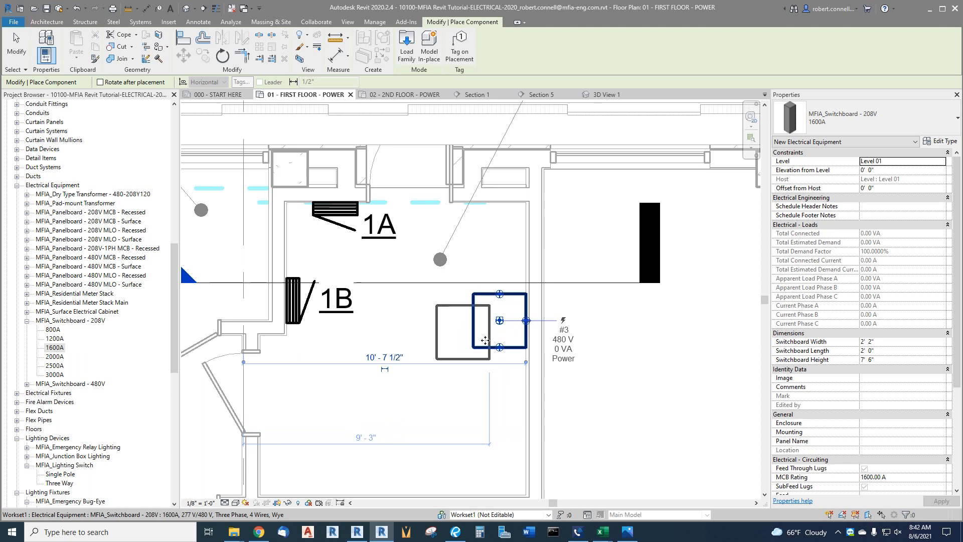
key(Escape)
key(Escape)
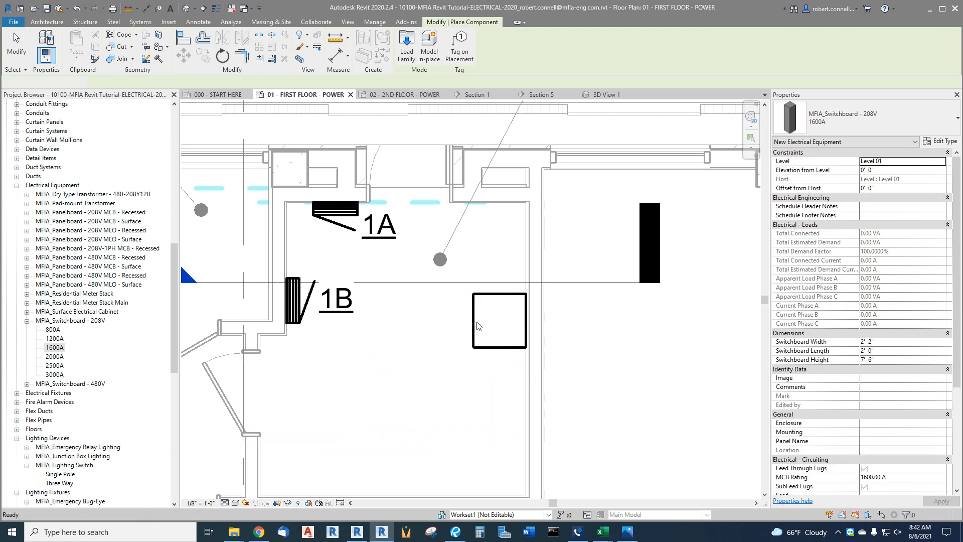
Review the new switchboard's circuiting properties and its Distribution System choices
click(498, 297)
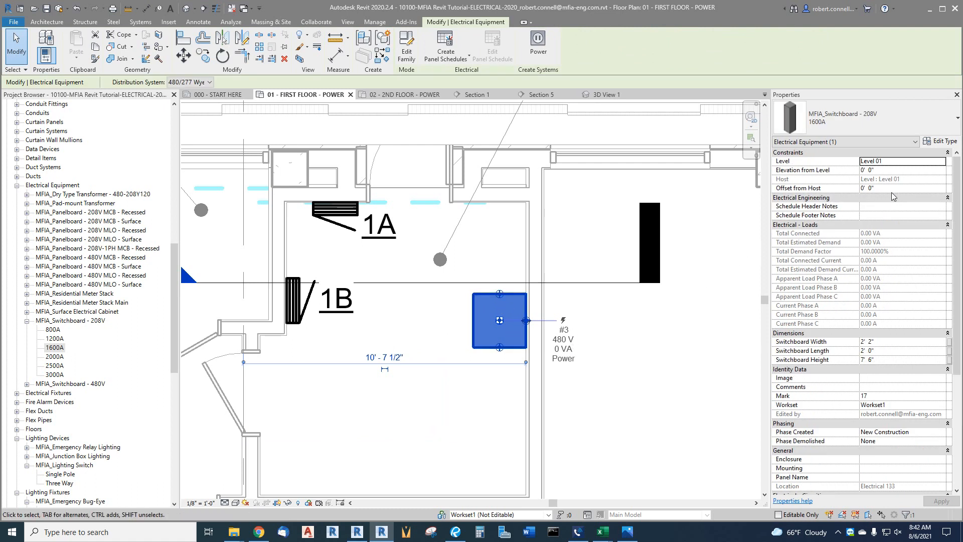
scroll(904, 273, down, 5)
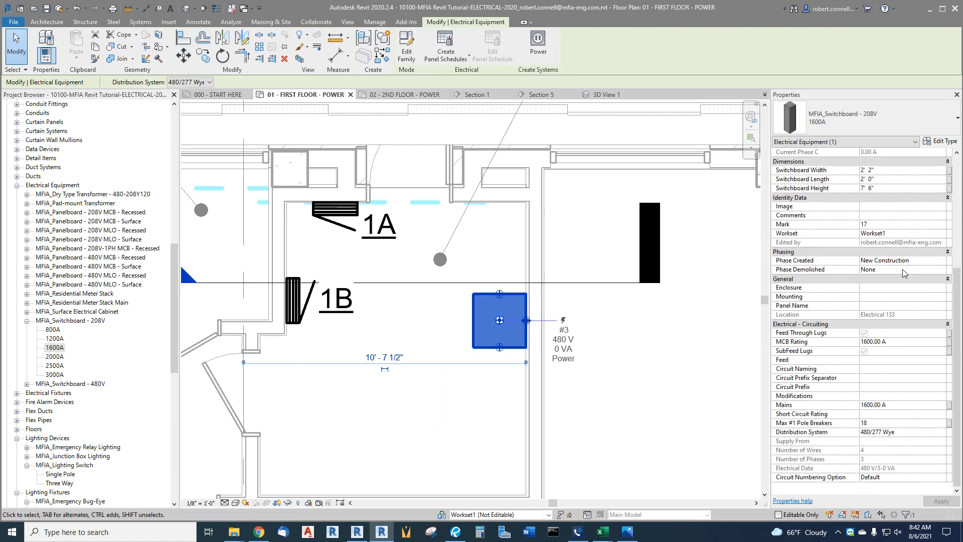
click(925, 435)
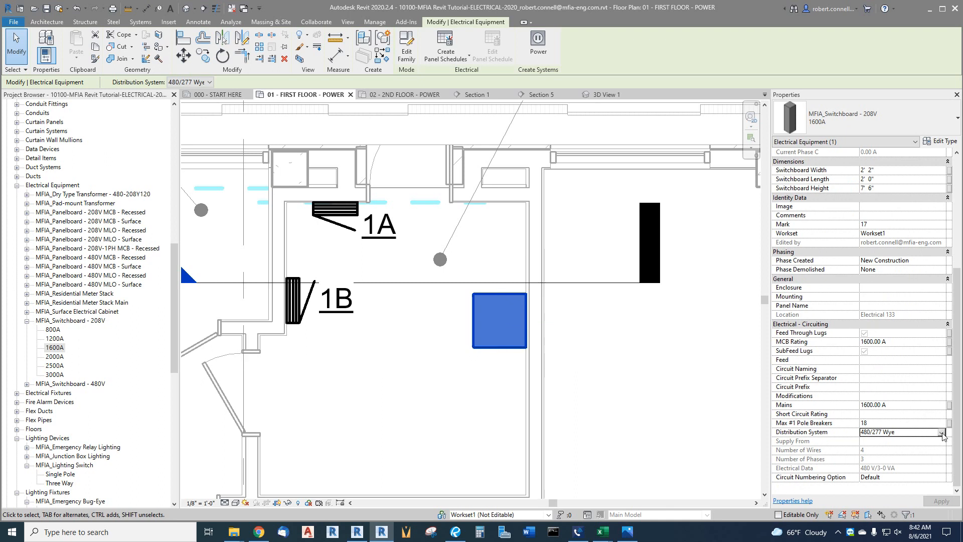
click(898, 436)
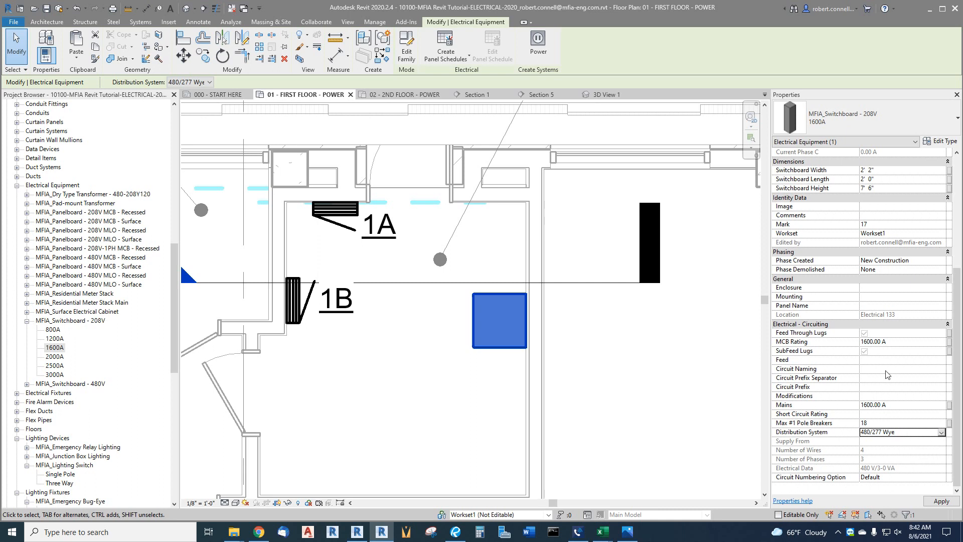
scroll(909, 384, up, 5)
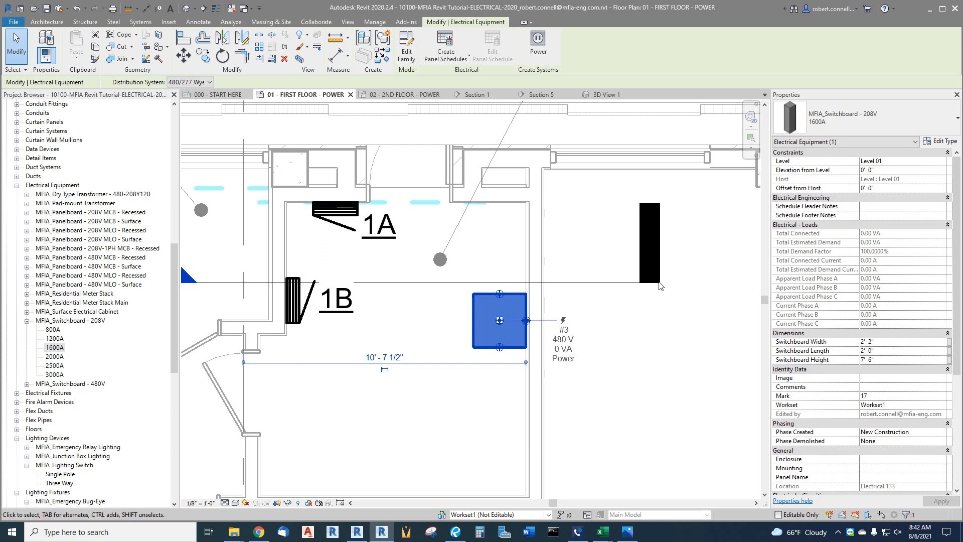
Set the Switchboard Voltage of the MFIA_Switchboard - 208V 1600A type to 208 V and deselect the switchboard
click(940, 142)
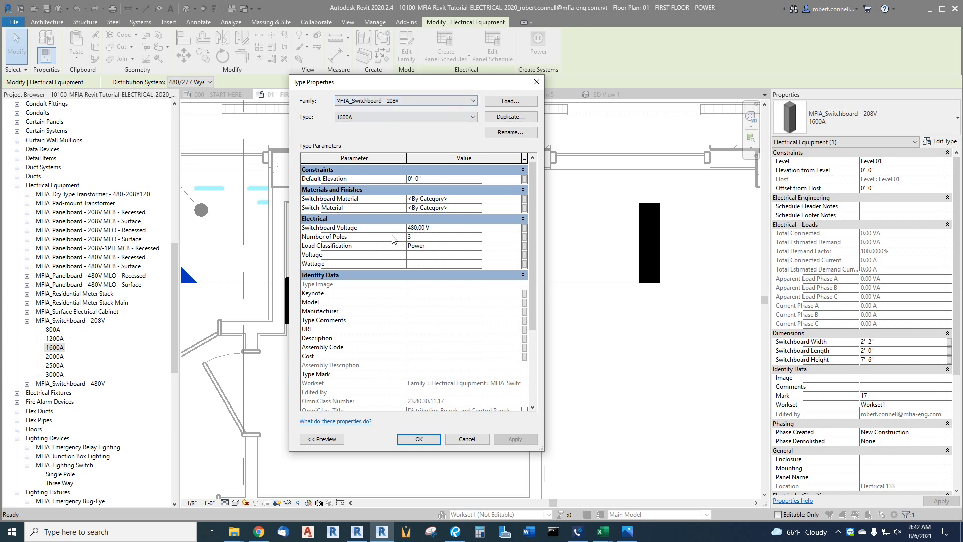
click(445, 229)
click(449, 231)
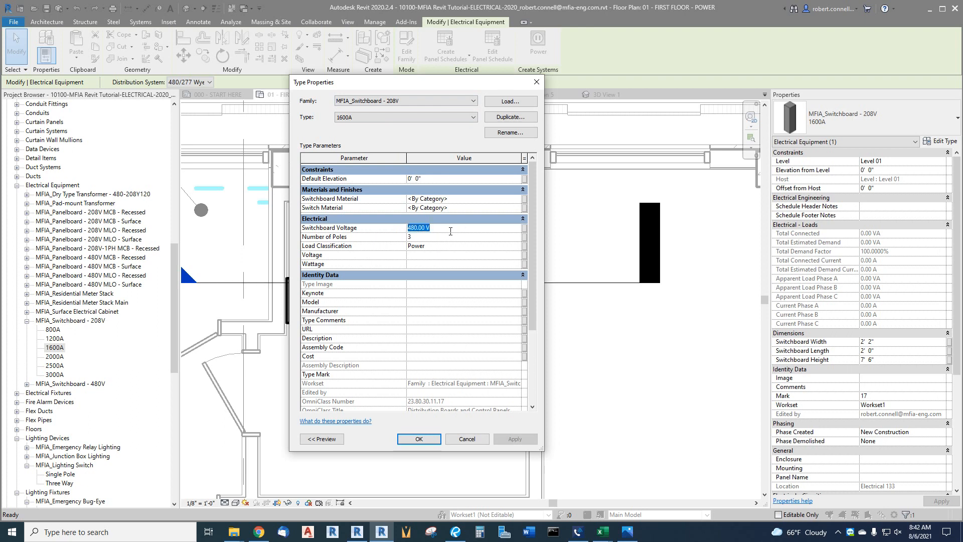
text(208)
key(Return)
click(507, 439)
click(426, 441)
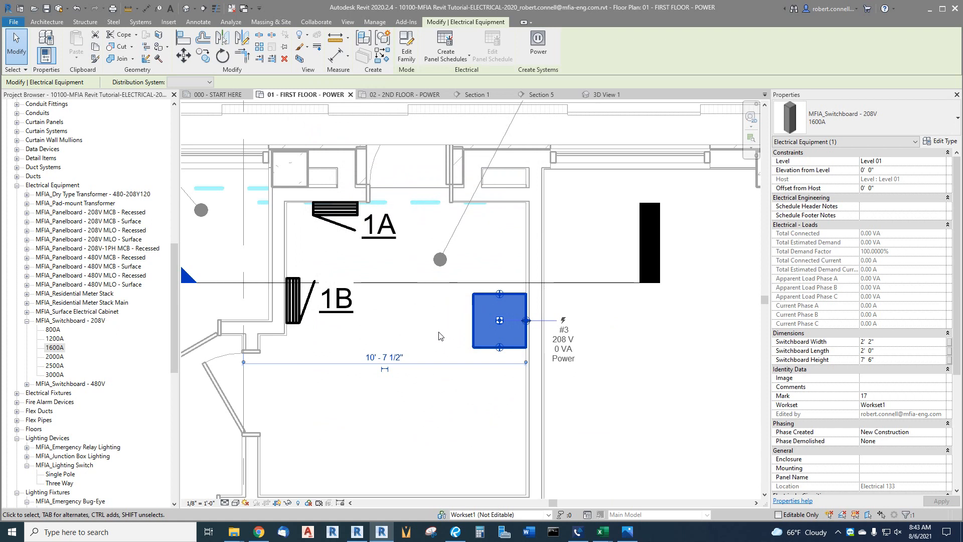
click(450, 335)
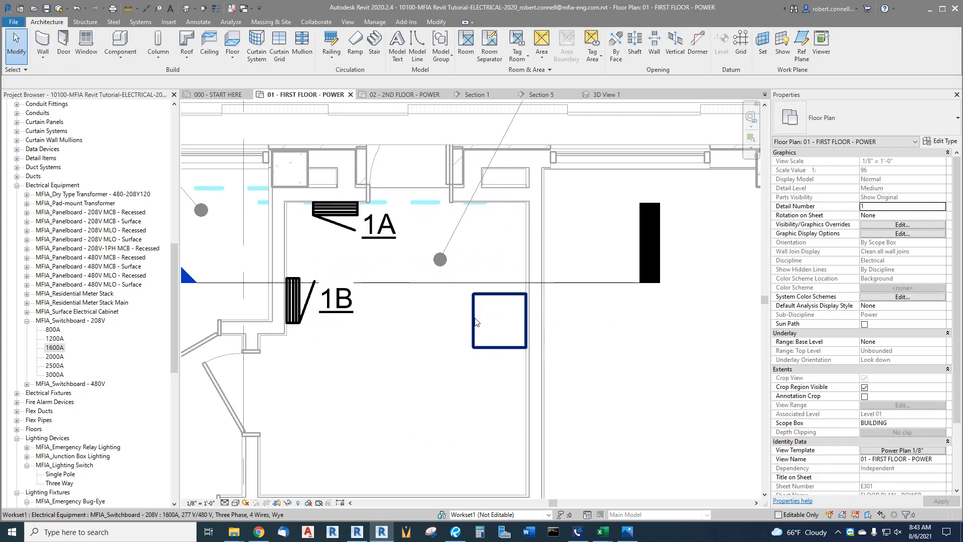
Set the switchboard's Distribution System to 120/208 Wye, apply it and deselect the switchboard
click(475, 320)
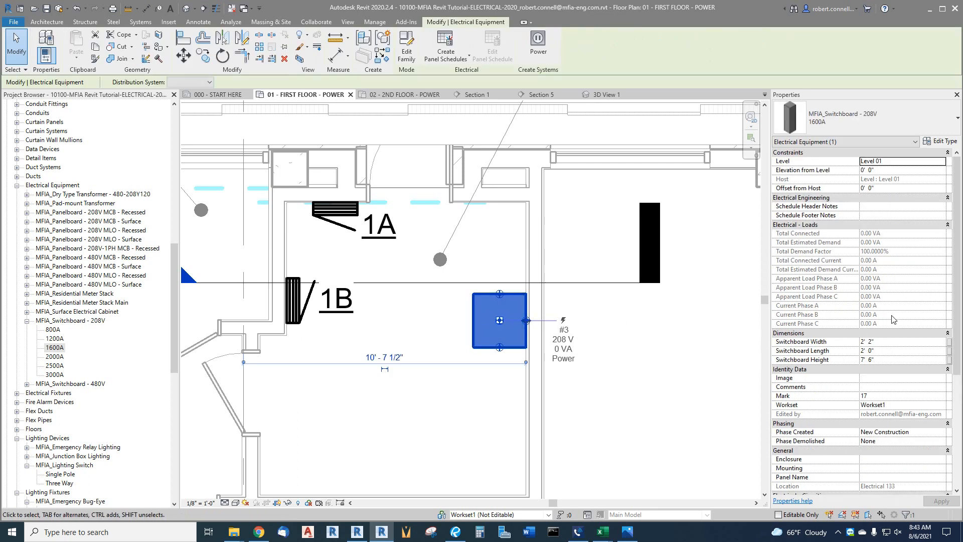
scroll(893, 319, down, 5)
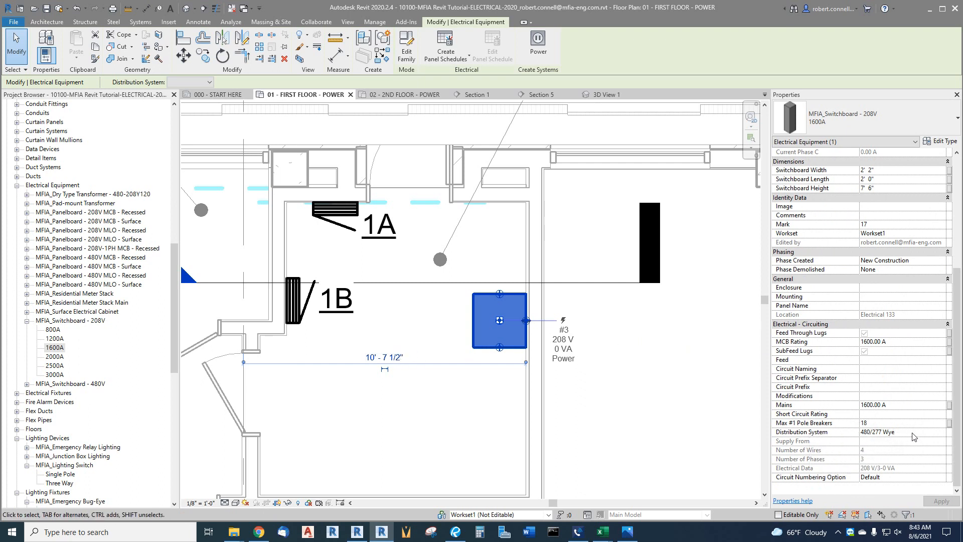
click(941, 432)
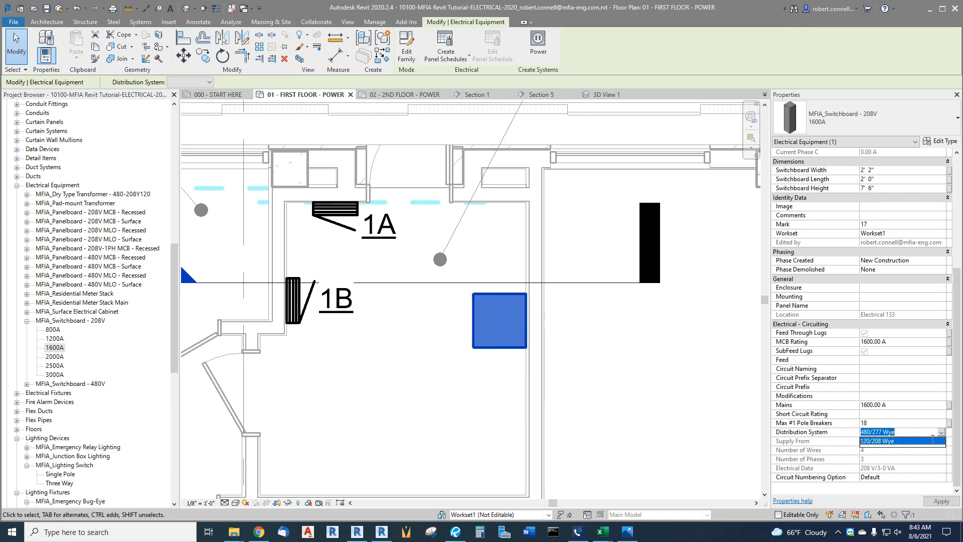
click(883, 441)
click(940, 501)
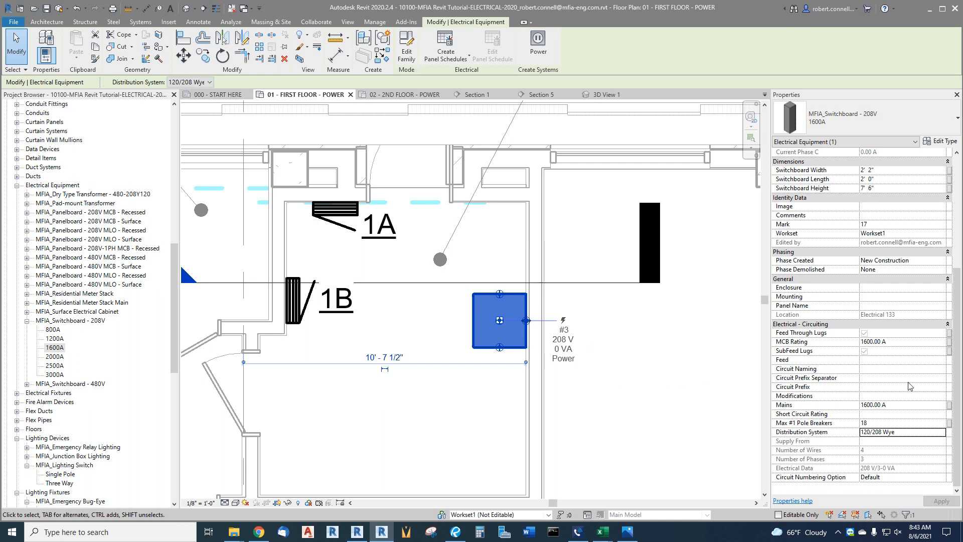
key(Escape)
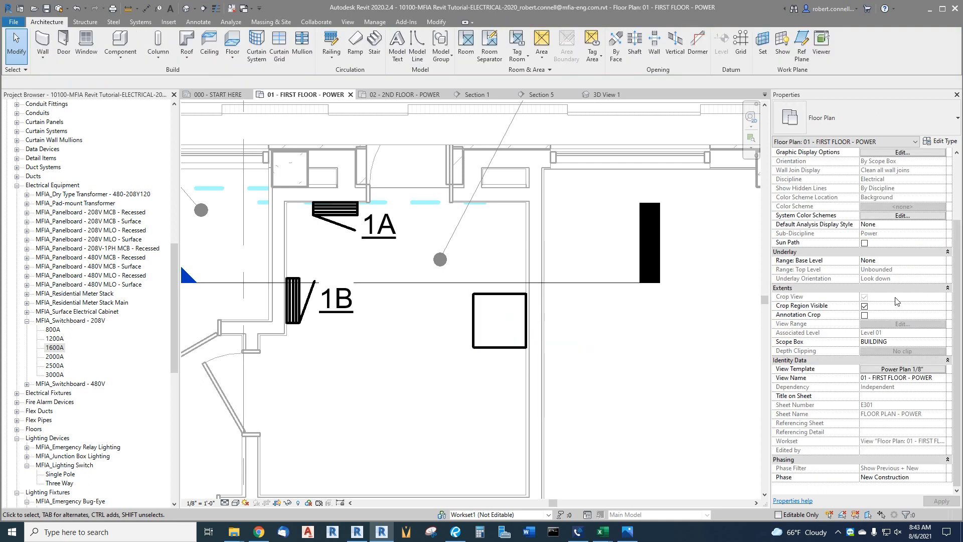
click(506, 345)
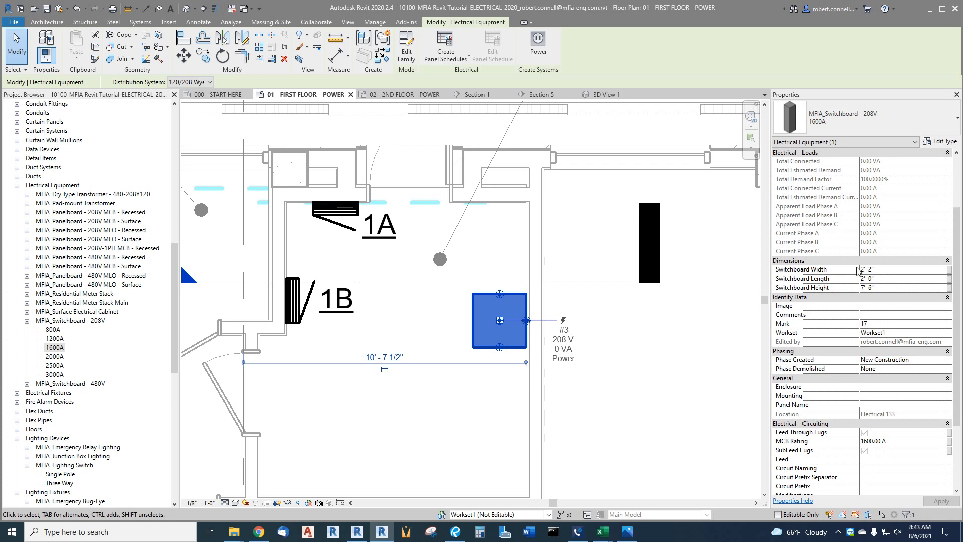
click(887, 280)
key(t)
key(g)
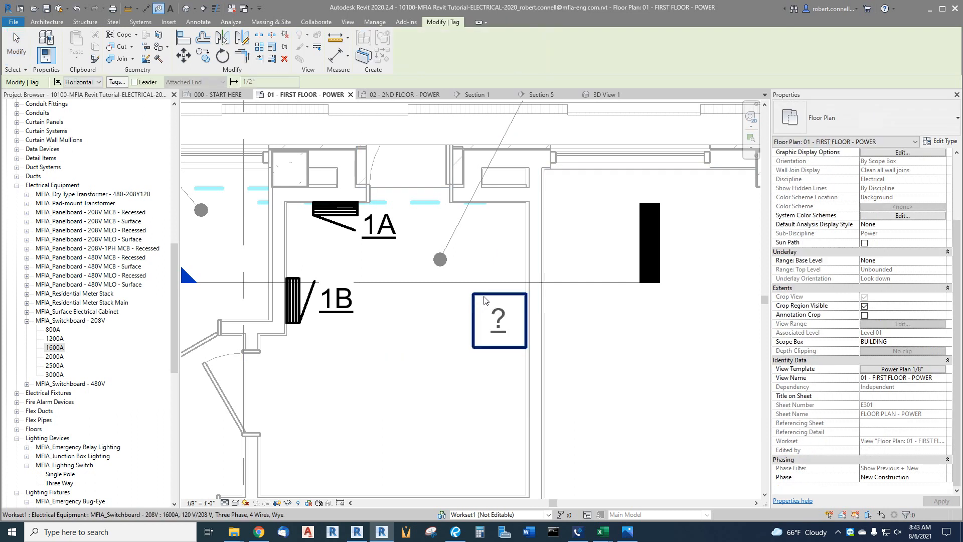
key(Escape)
Set the switchboard's length to 9' 0" and slide it along its wall, slightly clear of panelboard 1A's wall
click(502, 301)
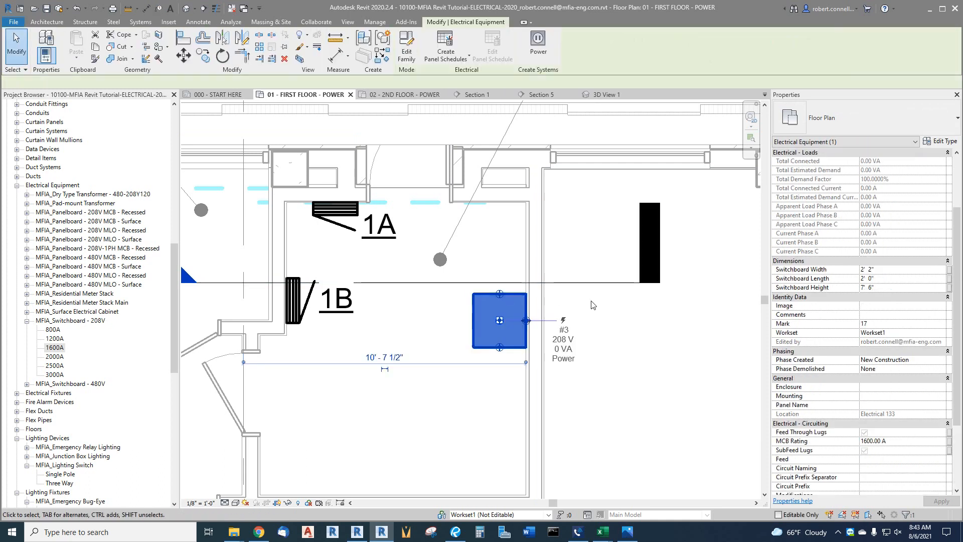
click(897, 282)
text(9)
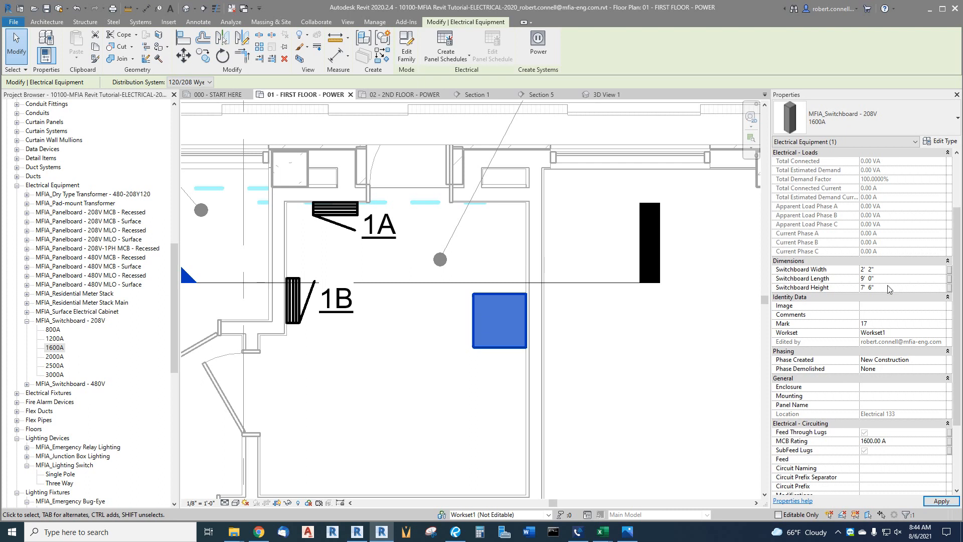
click(941, 500)
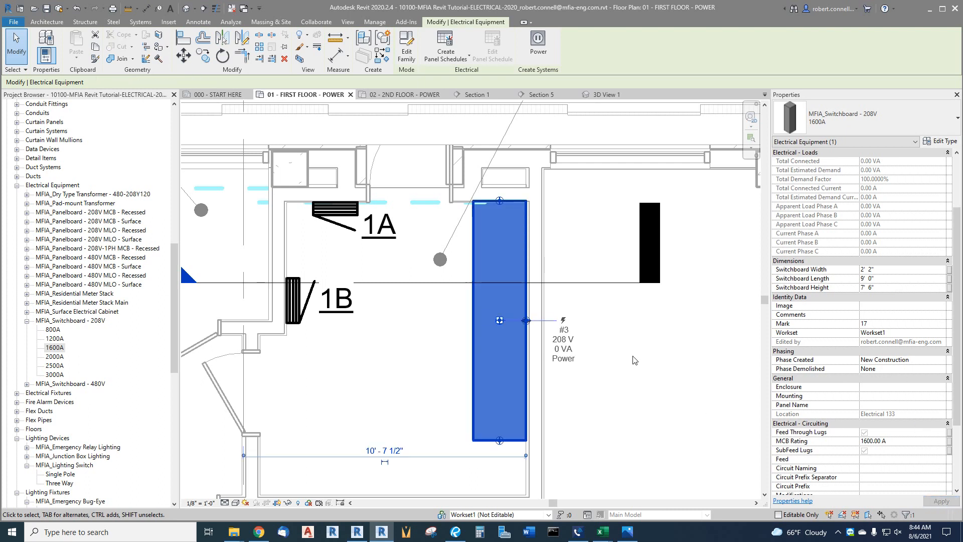
drag(527, 303, 526, 317)
key(Escape)
scroll(524, 193, down, 2)
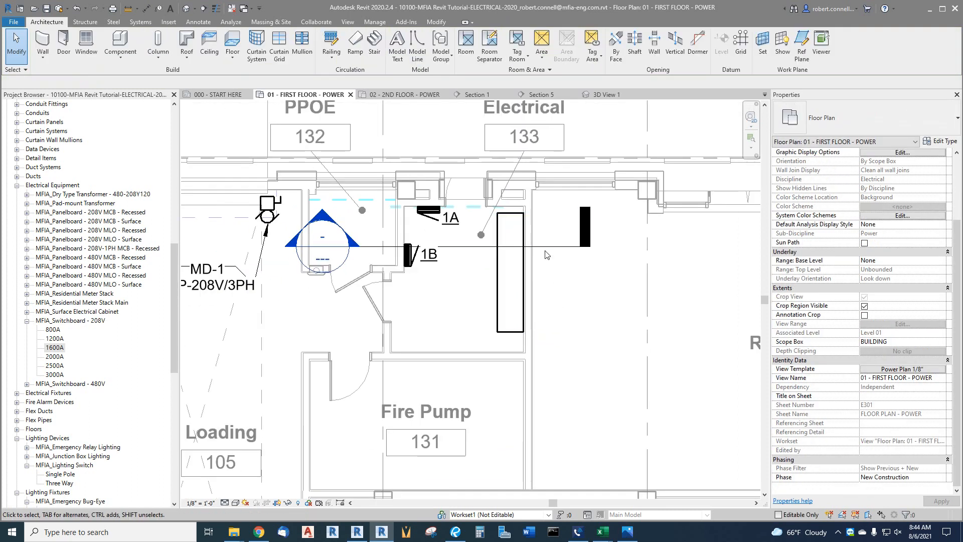
Give the switchboard the Panel Name MDB and deselect it
scroll(525, 194, up, 2)
click(498, 232)
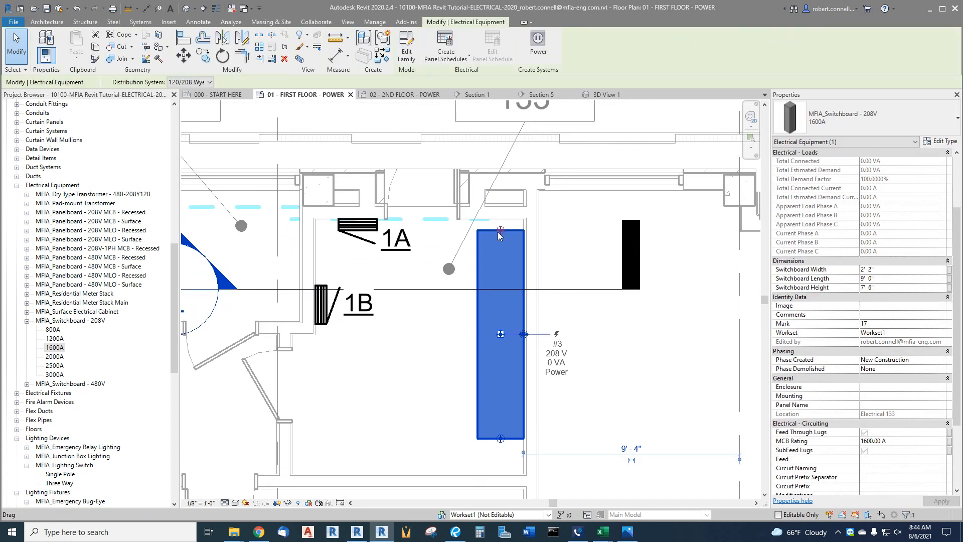
click(875, 404)
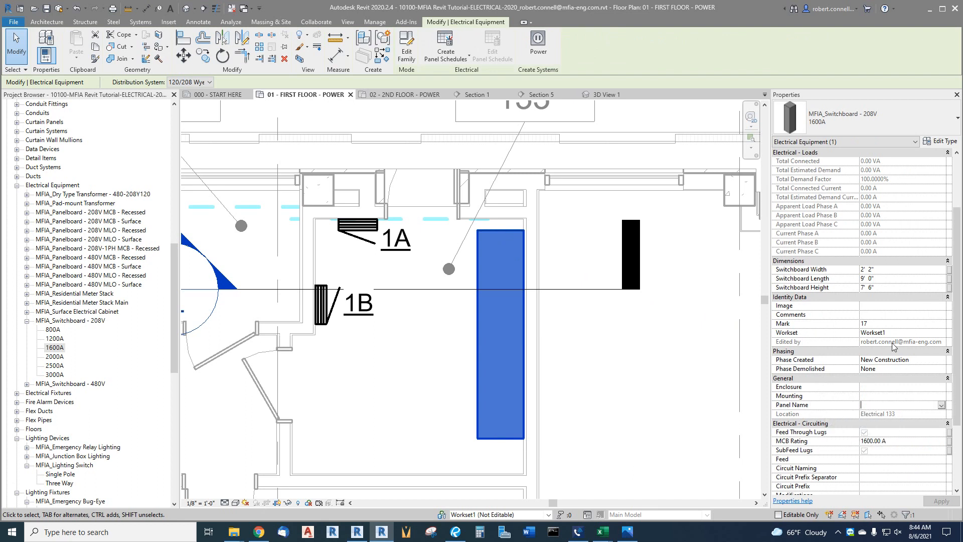
text(MDB)
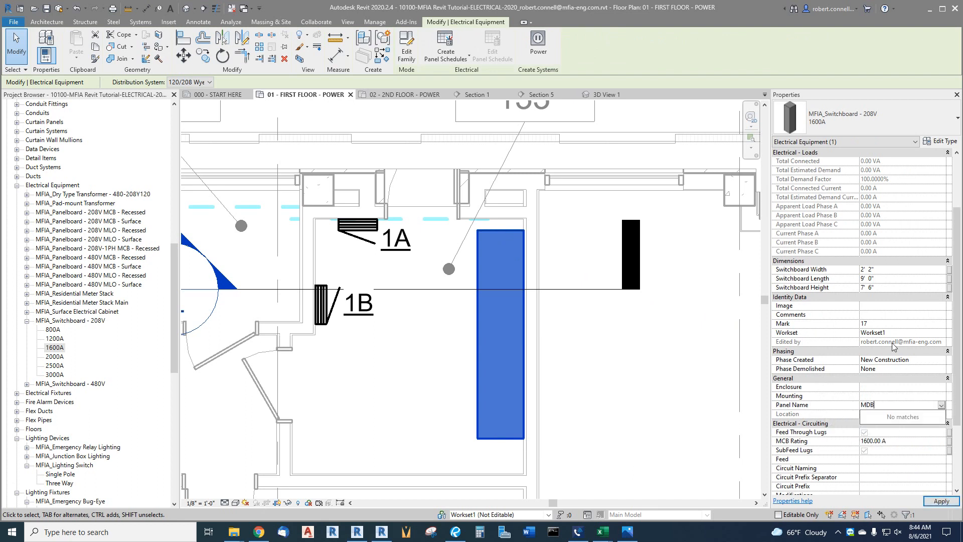
key(Return)
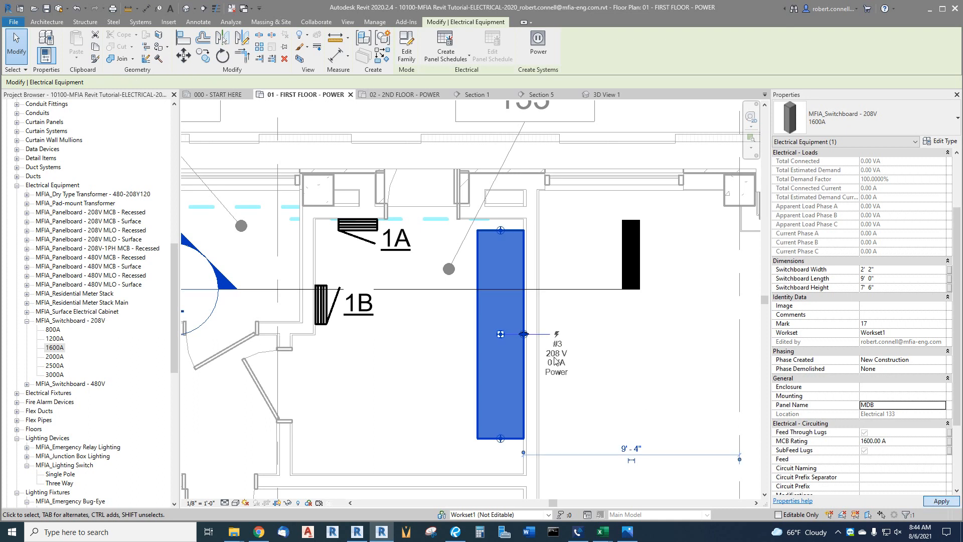
key(Escape)
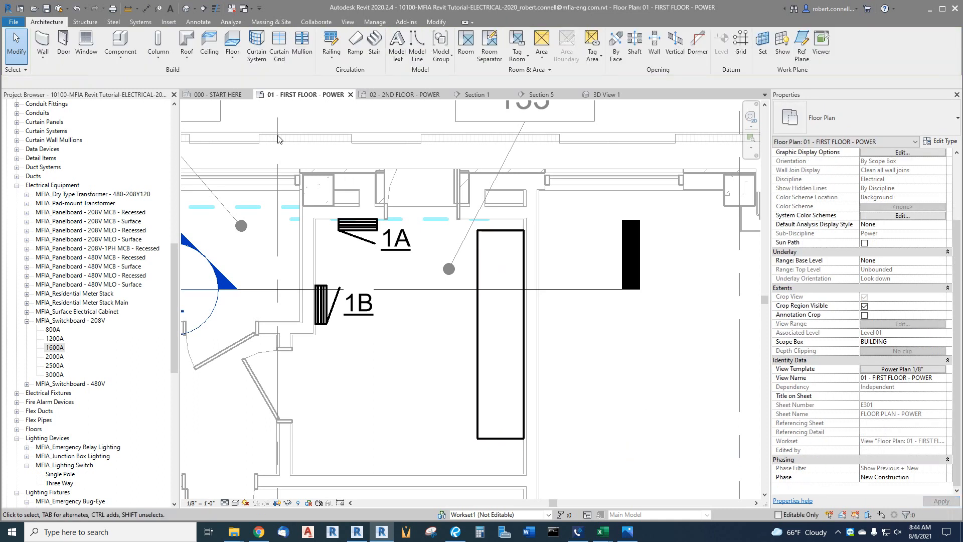
Tag the switchboard by category without a leader and move its MDB tag into the open floor between the switchboard and panelboard 1B
click(158, 9)
click(510, 360)
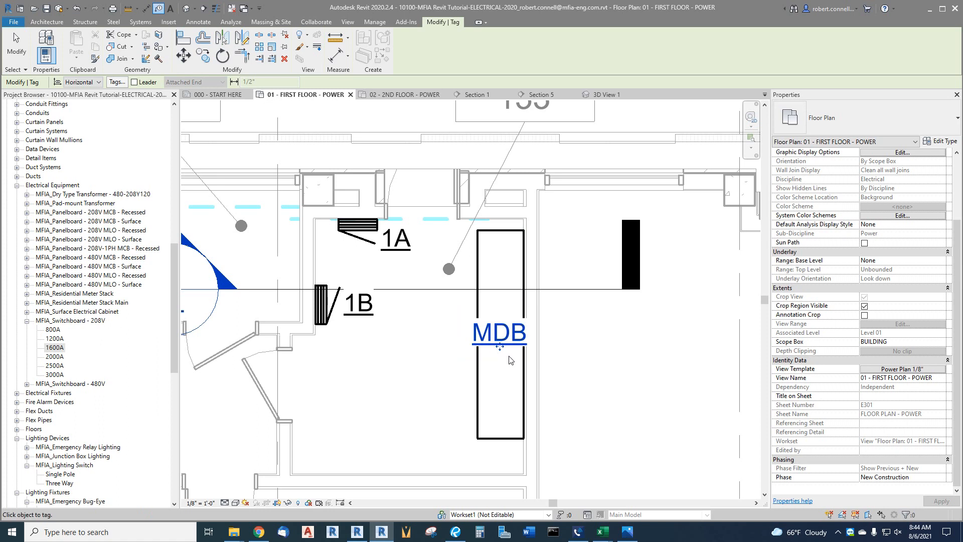
drag(500, 347, 447, 353)
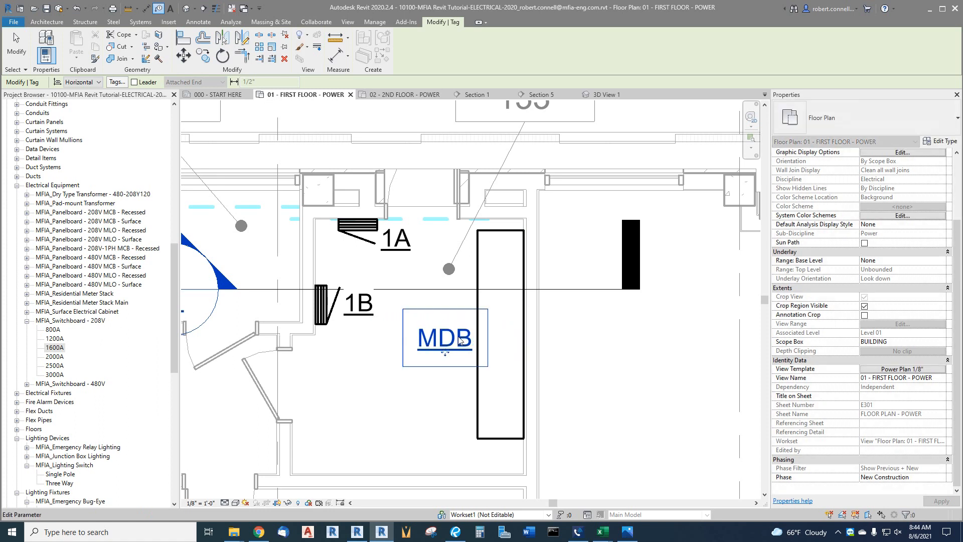
key(Escape)
scroll(582, 346, down, 2)
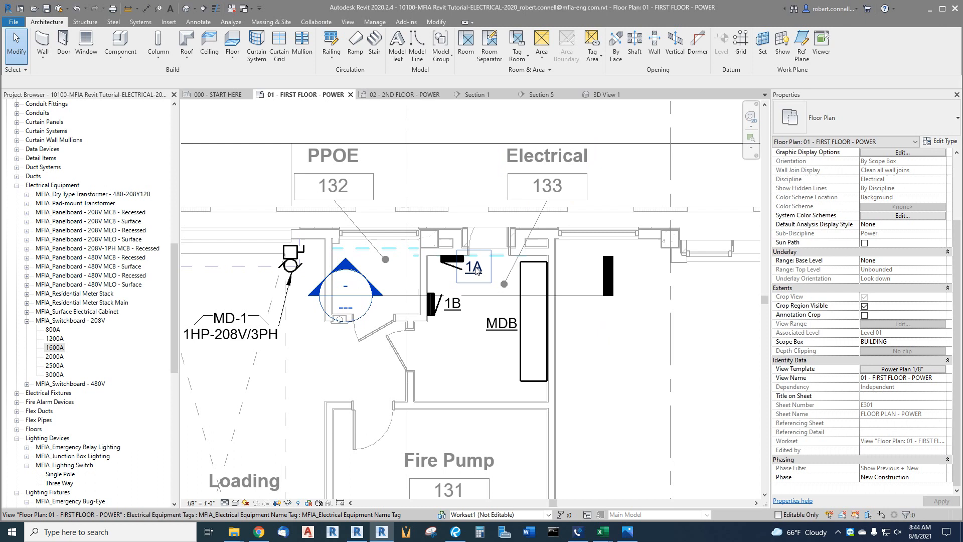
scroll(590, 324, down, 2)
scroll(451, 320, up, 2)
scroll(461, 301, down, 2)
scroll(464, 298, up, 2)
scroll(469, 291, down, 1)
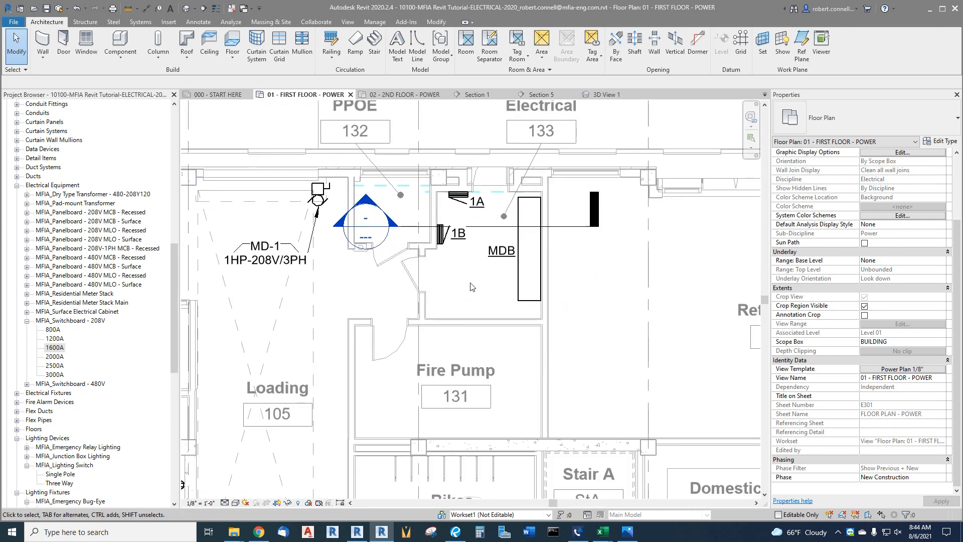
scroll(489, 282, up, 1)
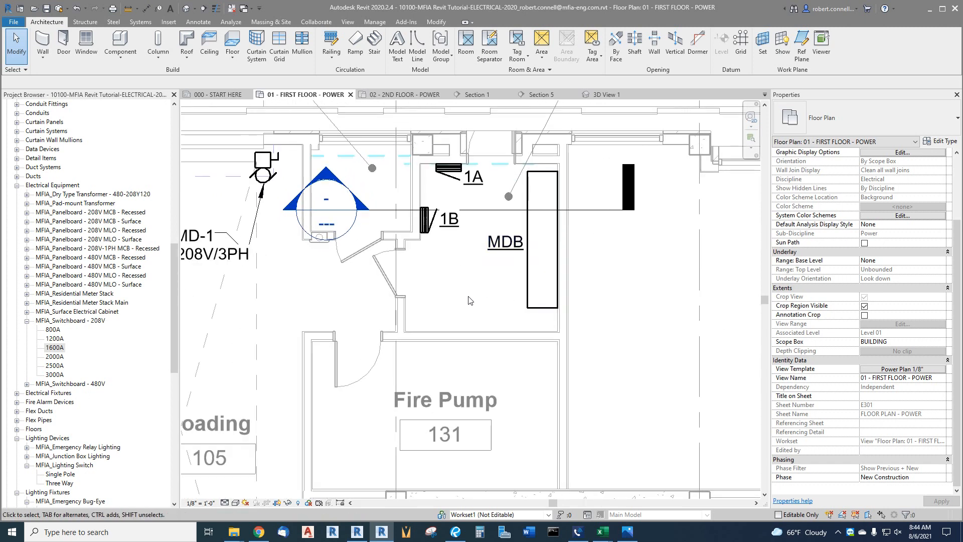
Place a 75 kVA MFIA_Dry Type Transformer - 480-208Y120, rotated 180°, near Electrical 133's Fire Pump wall, about 4' - 7" from the grid line
click(31, 320)
click(27, 321)
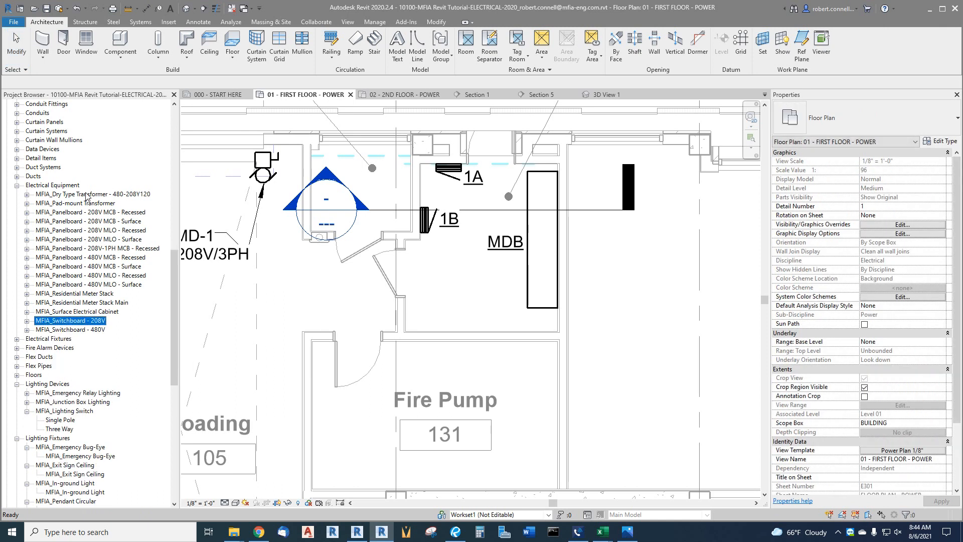
click(27, 194)
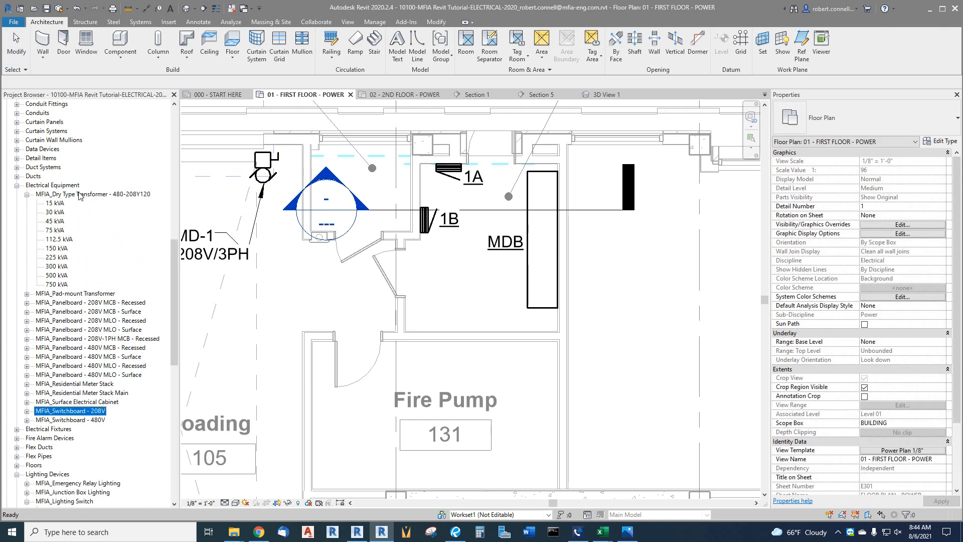
click(56, 229)
drag(55, 229, 427, 293)
scroll(478, 298, up, 3)
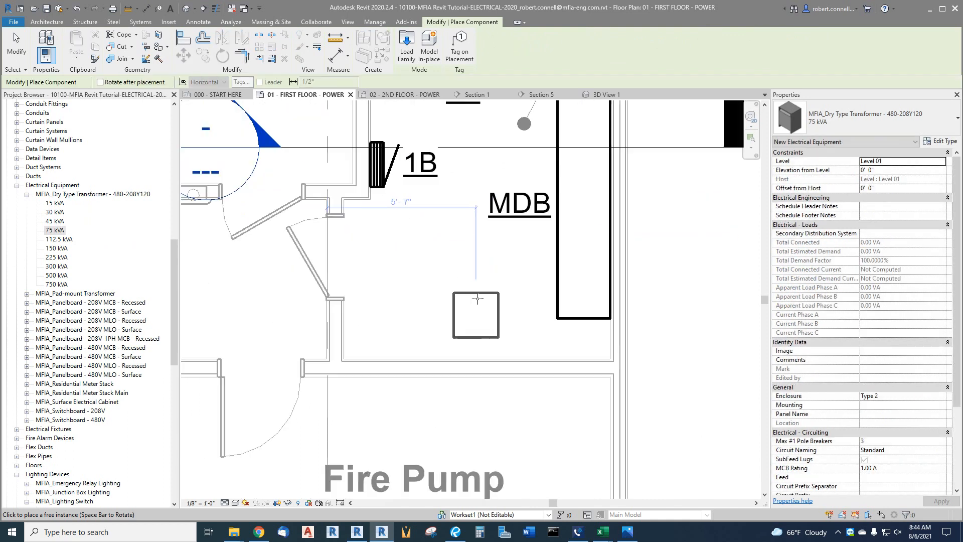
key(space)
key(space)
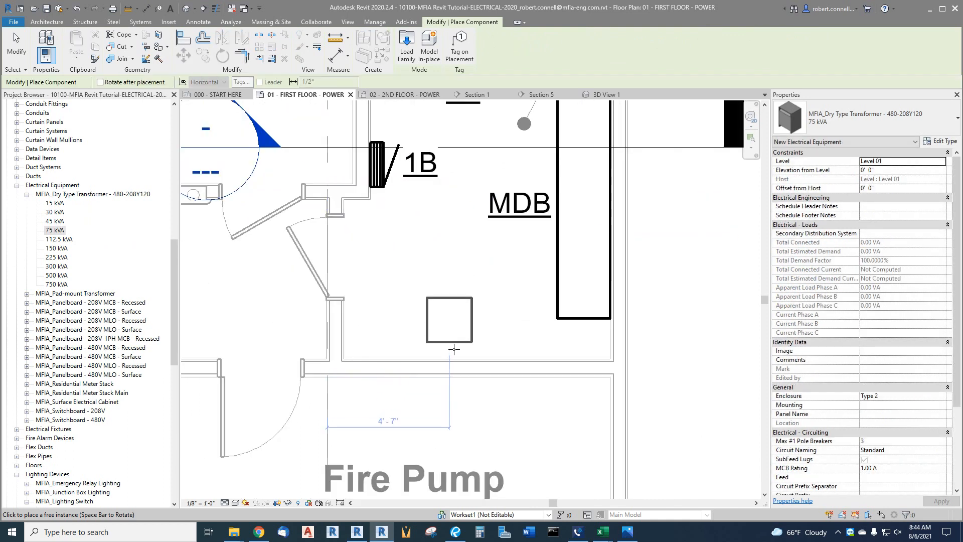
click(451, 350)
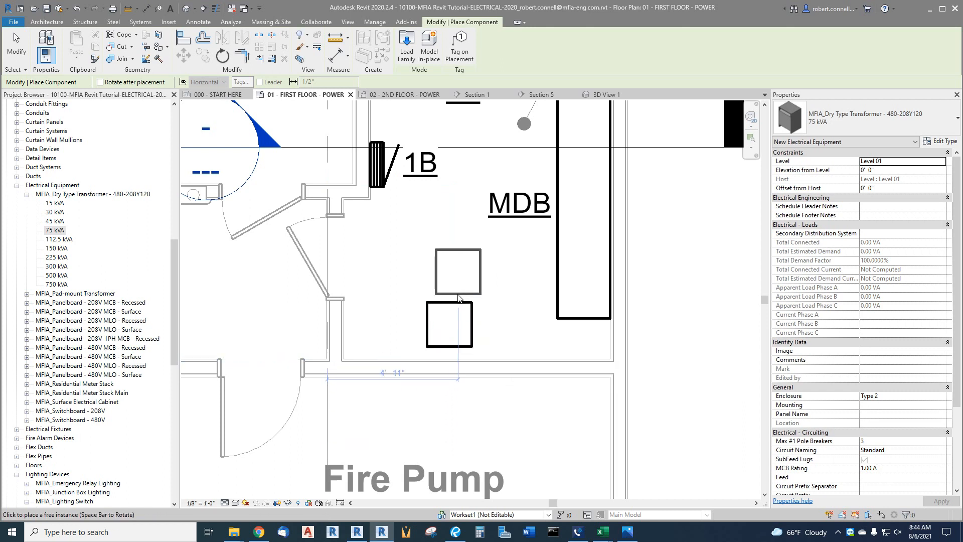
key(Escape)
key(Escape)
Give the 75 kVA transformer in Electrical 133 the Panel Name TA, apply it and deselect the transformer
scroll(438, 306, down, 2)
click(438, 306)
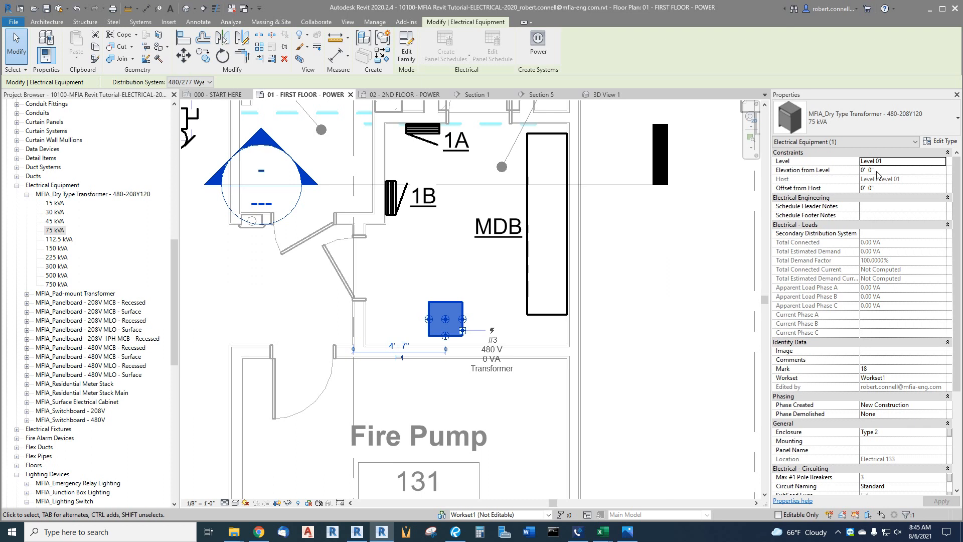
scroll(880, 196, down, 3)
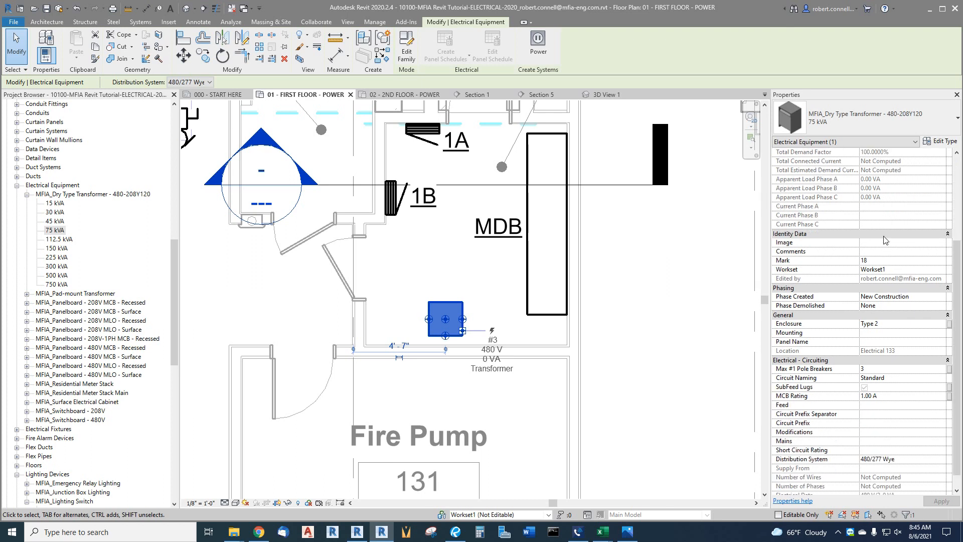
scroll(883, 272, down, 1)
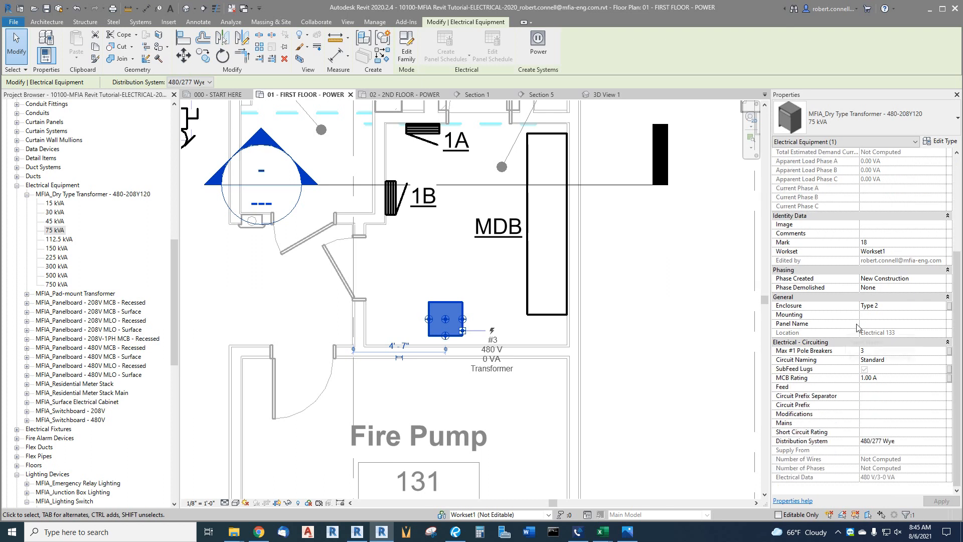
click(857, 327)
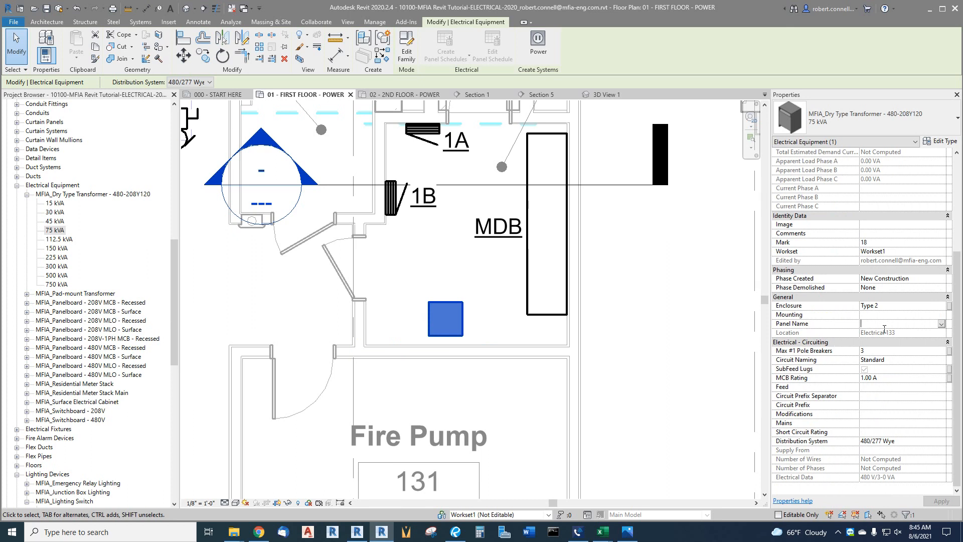
text(T)
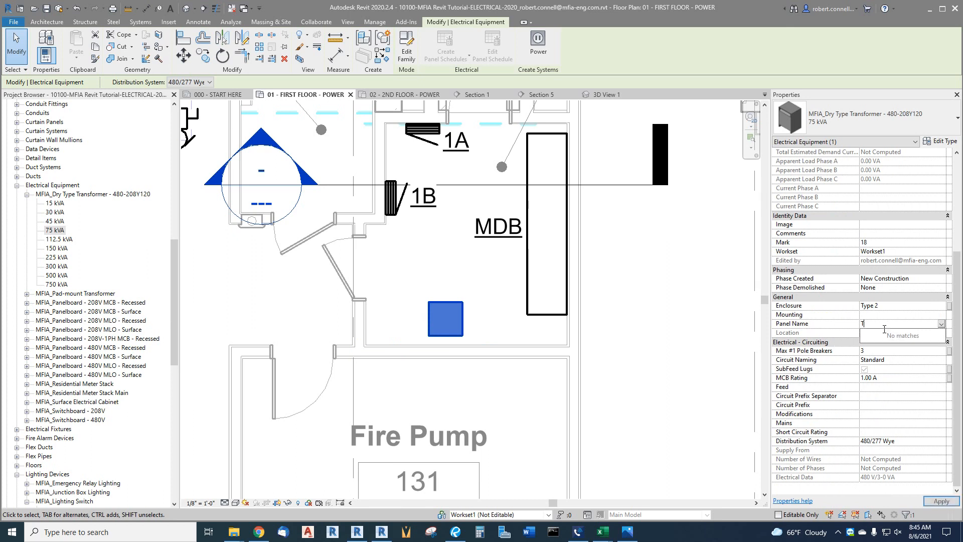
key(Return)
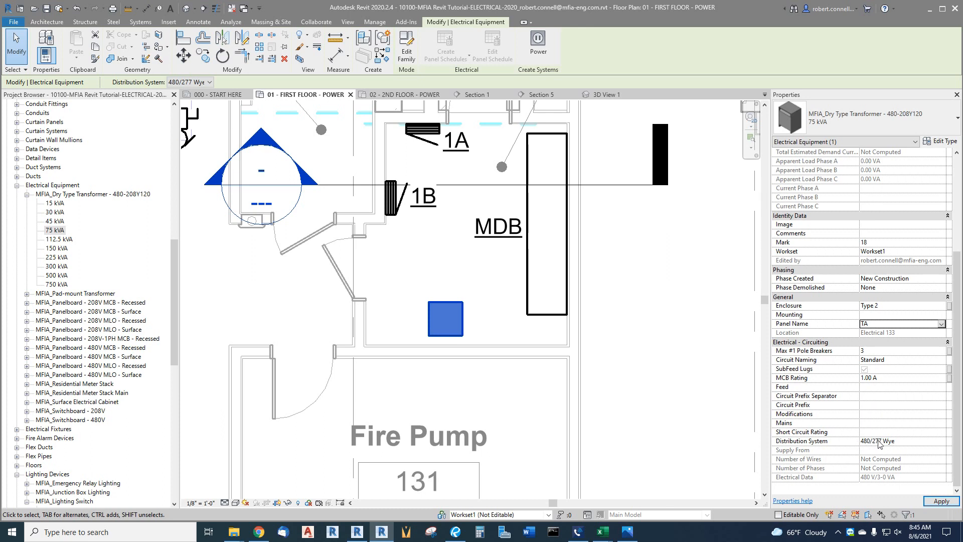
click(939, 502)
click(636, 359)
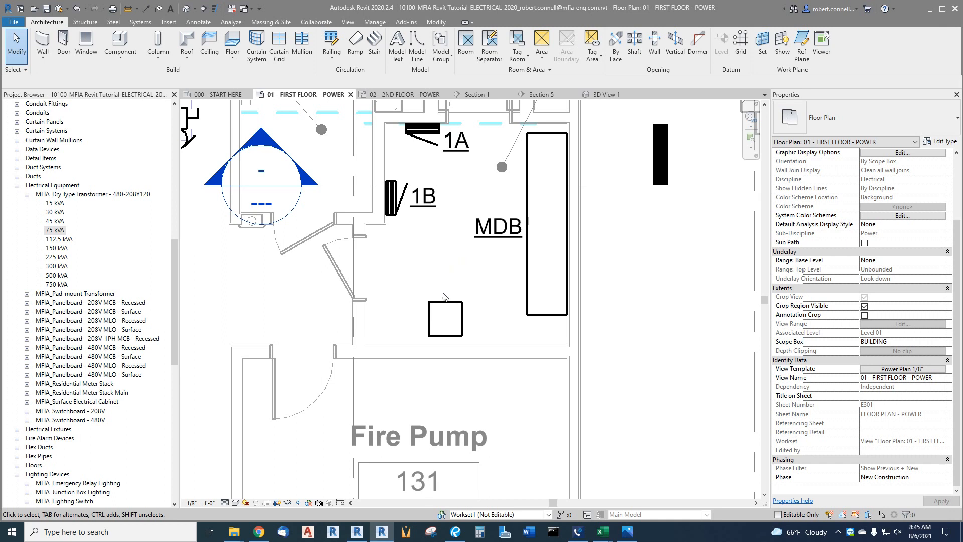
Walk through 3D View 1 to examine the 75 kVA dry-type transformer standing on the floor
scroll(441, 288, down, 1)
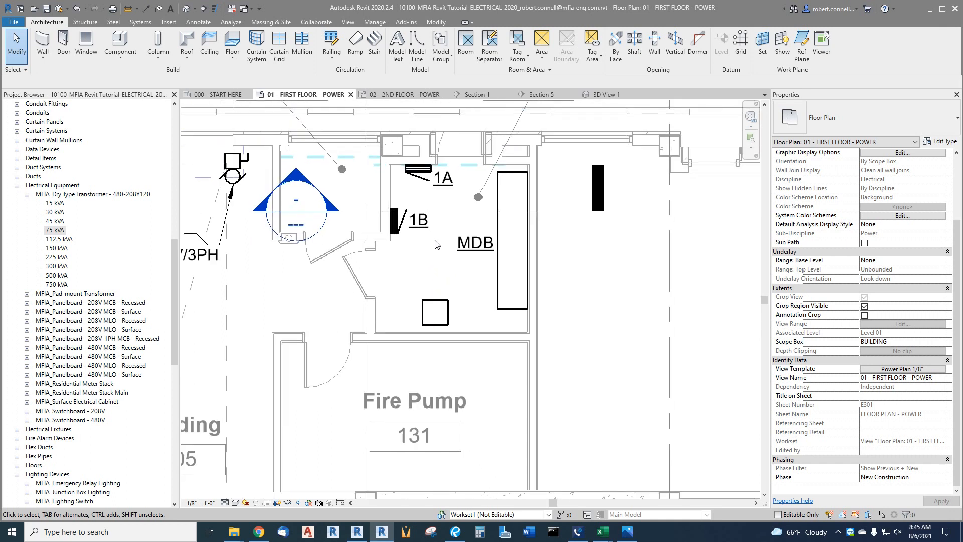
click(599, 95)
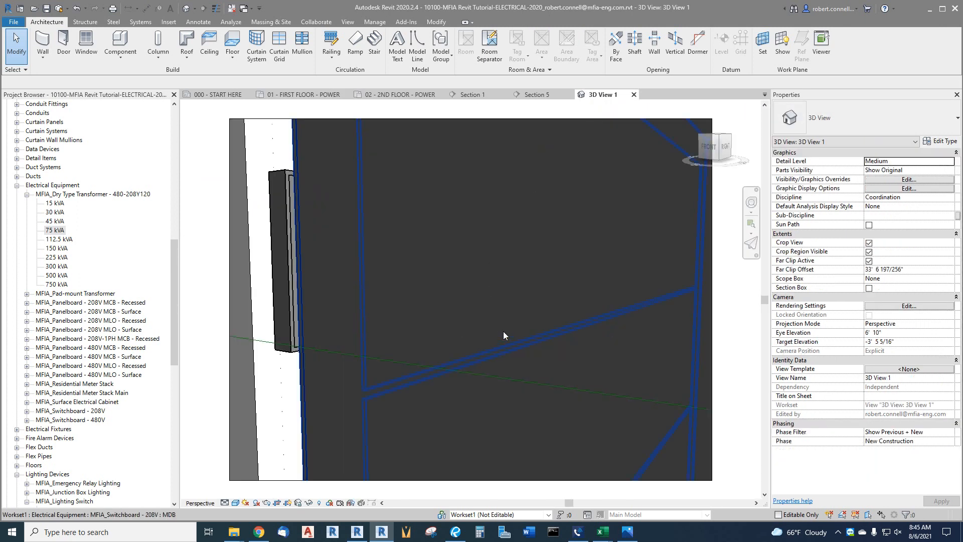
key(F8)
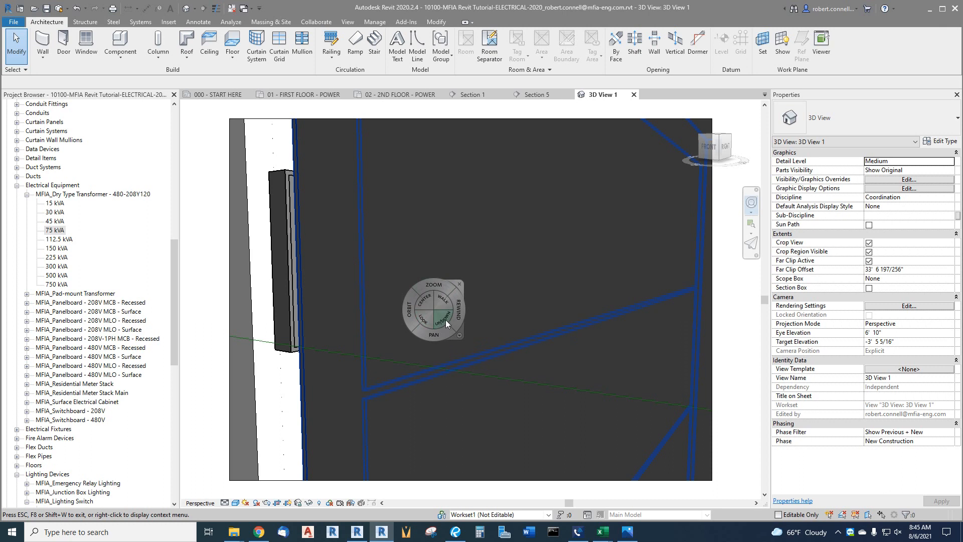
click(443, 300)
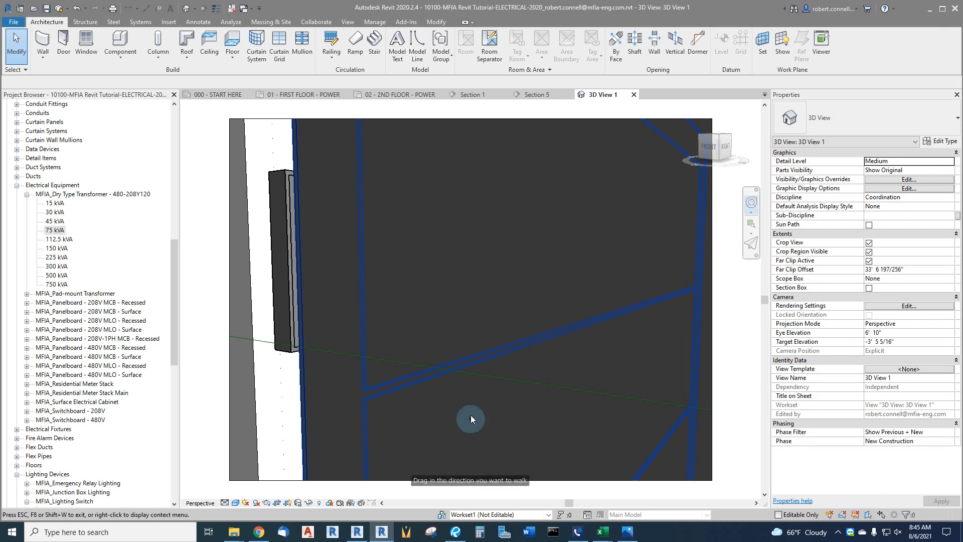
drag(470, 405, 392, 113)
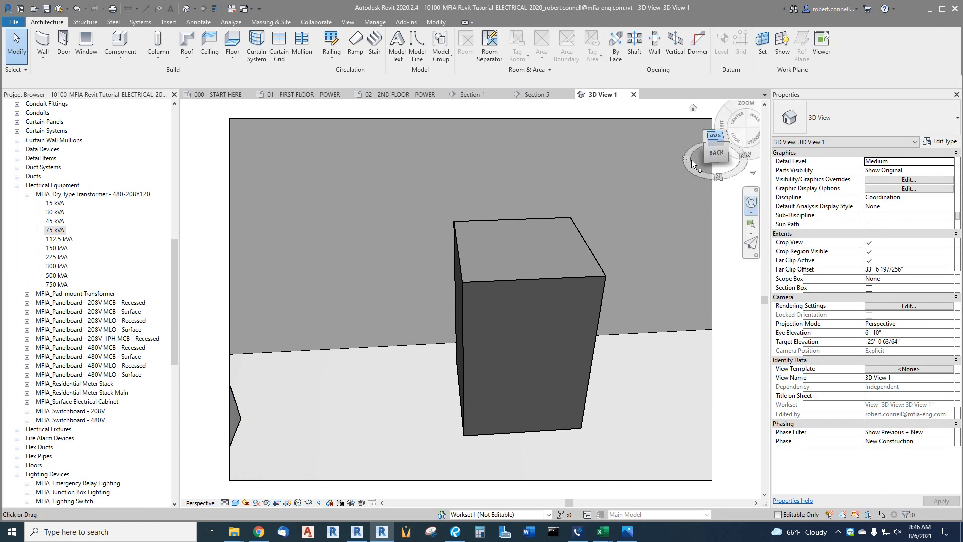
scroll(416, 307, down, 3)
scroll(439, 311, up, 3)
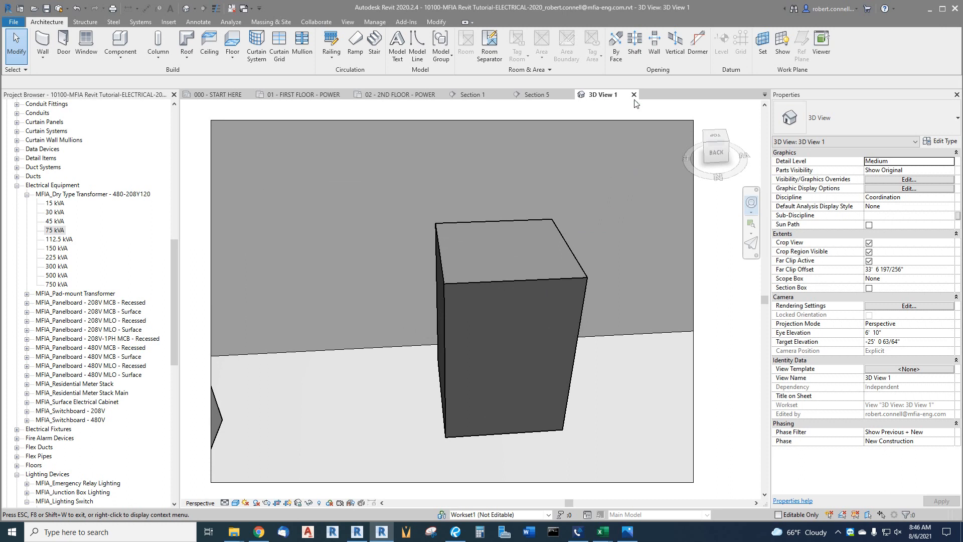
Return to the 01 - FIRST FLOOR - POWER plan and delete the 75 kVA transformer from Electrical 133
click(296, 96)
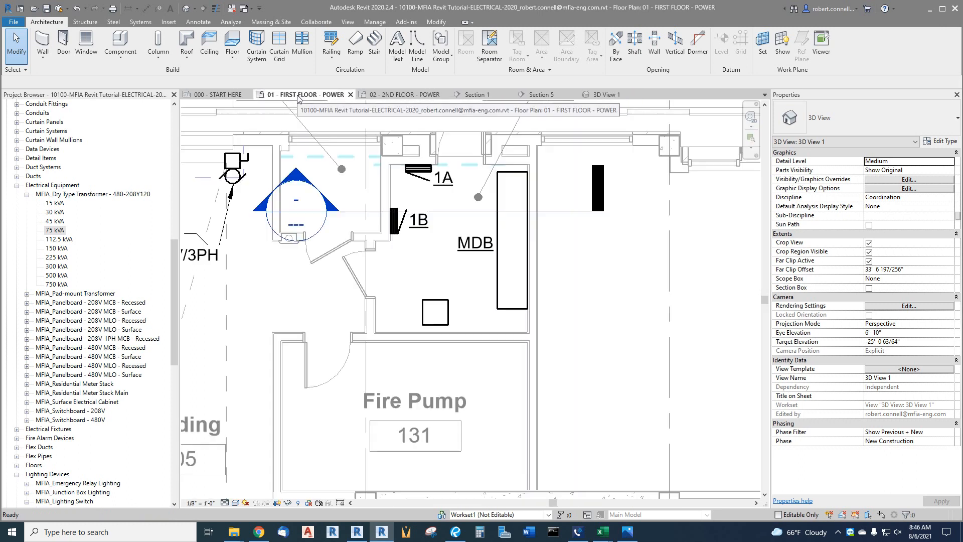
scroll(567, 293, down, 4)
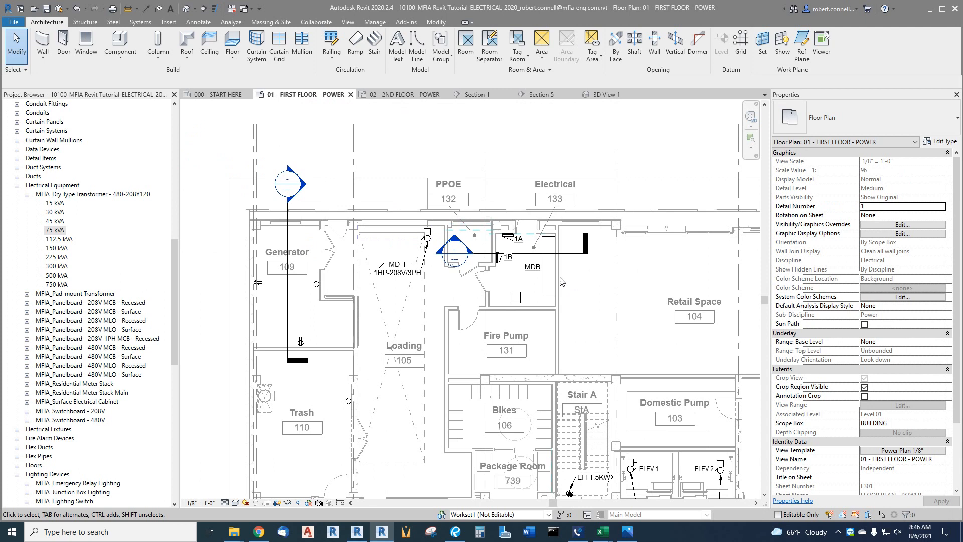
scroll(518, 287, up, 3)
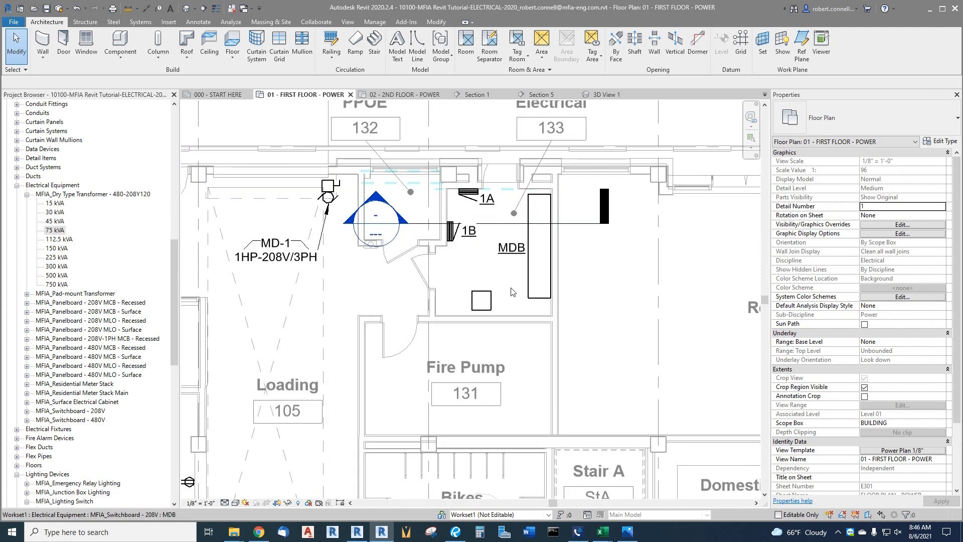
click(478, 299)
key(Escape)
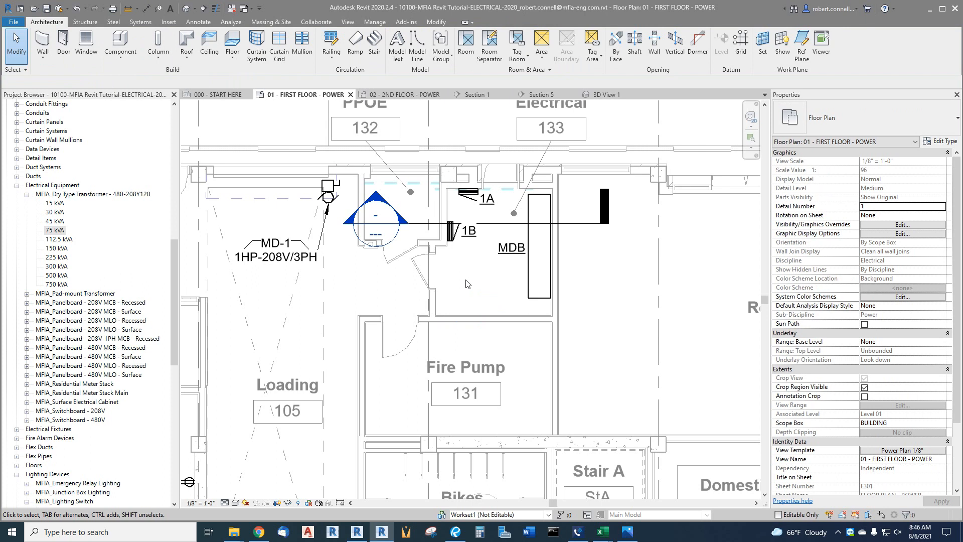
Place a 500 kVA MFIA_Pad-mount Transformer at the exterior wall of Retail Space 104 and end the placement
scroll(99, 260, up, 2)
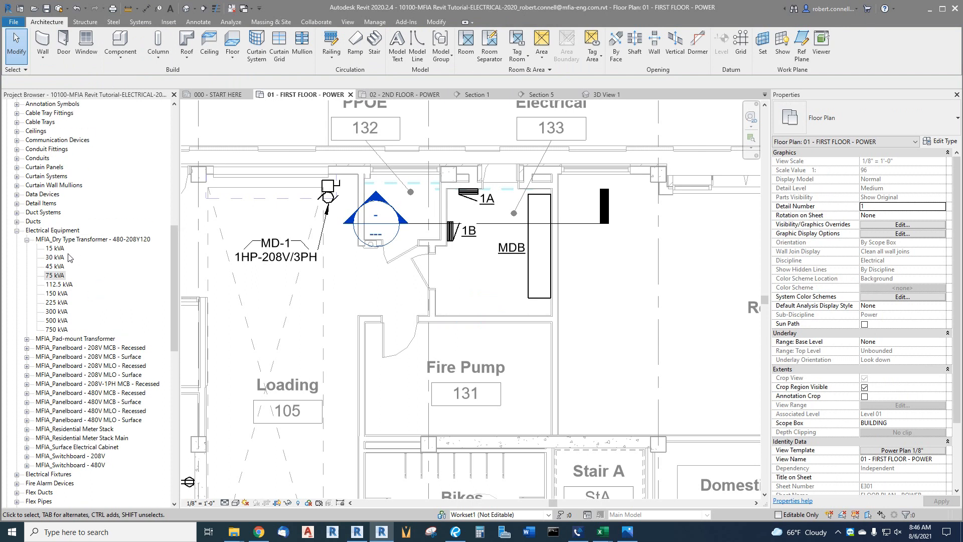
click(27, 339)
scroll(103, 401, down, 1)
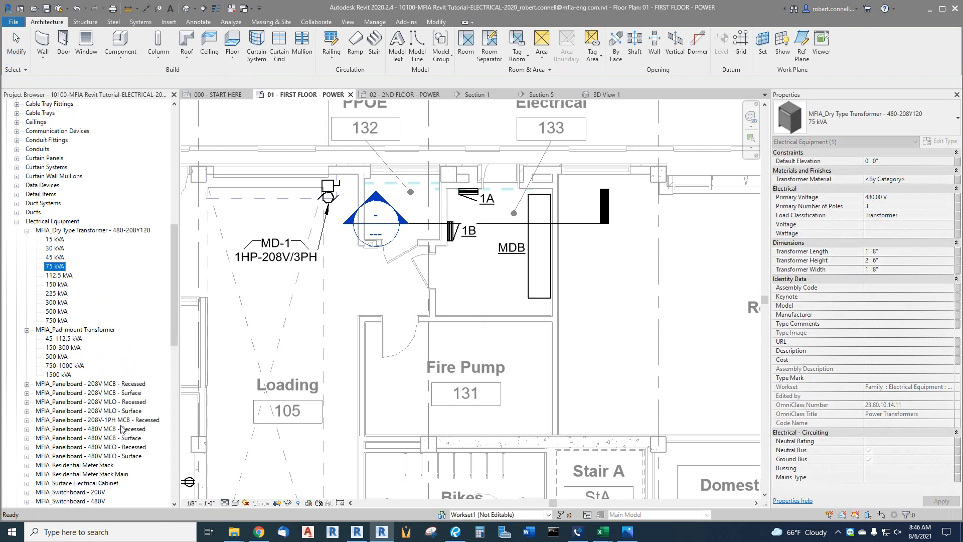
scroll(321, 371, down, 3)
scroll(99, 337, up, 1)
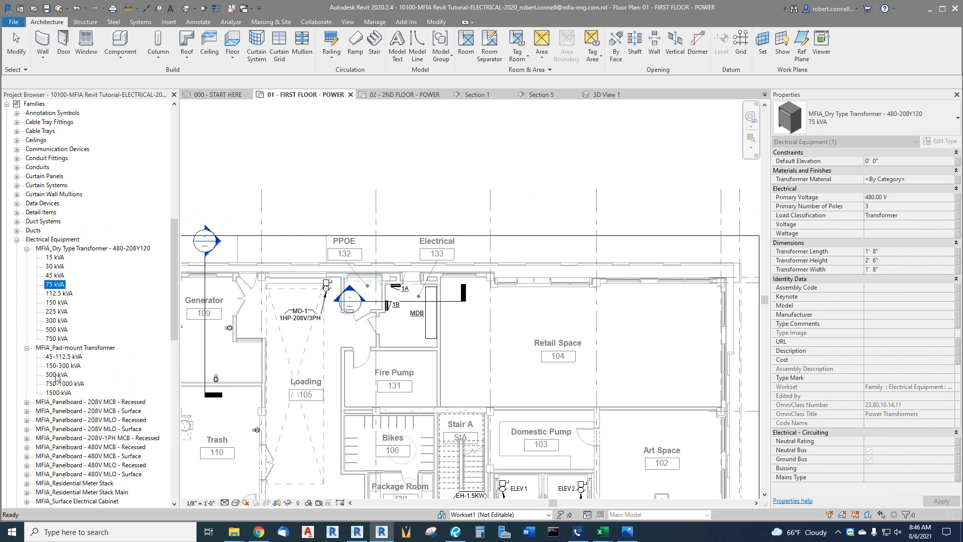
drag(56, 375, 554, 250)
scroll(547, 236, up, 2)
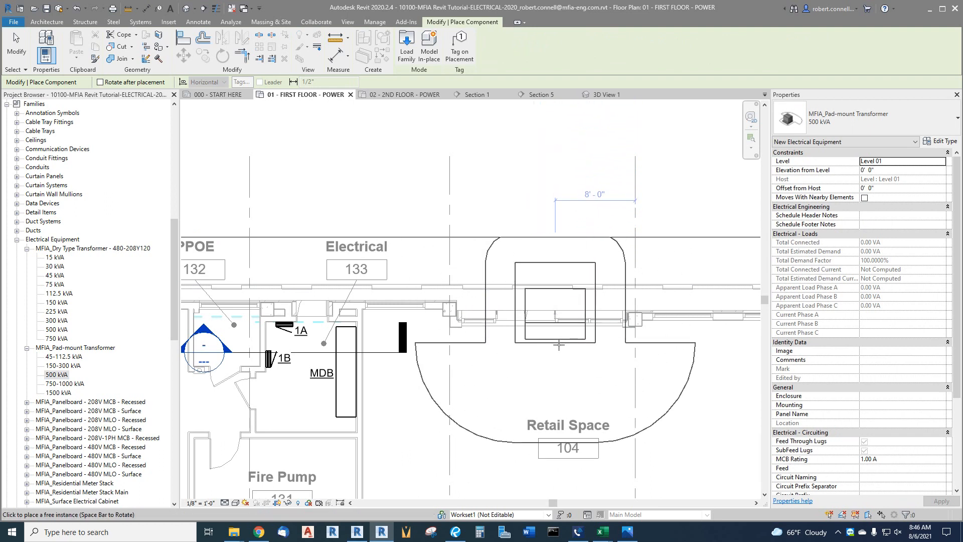
click(555, 365)
key(Escape)
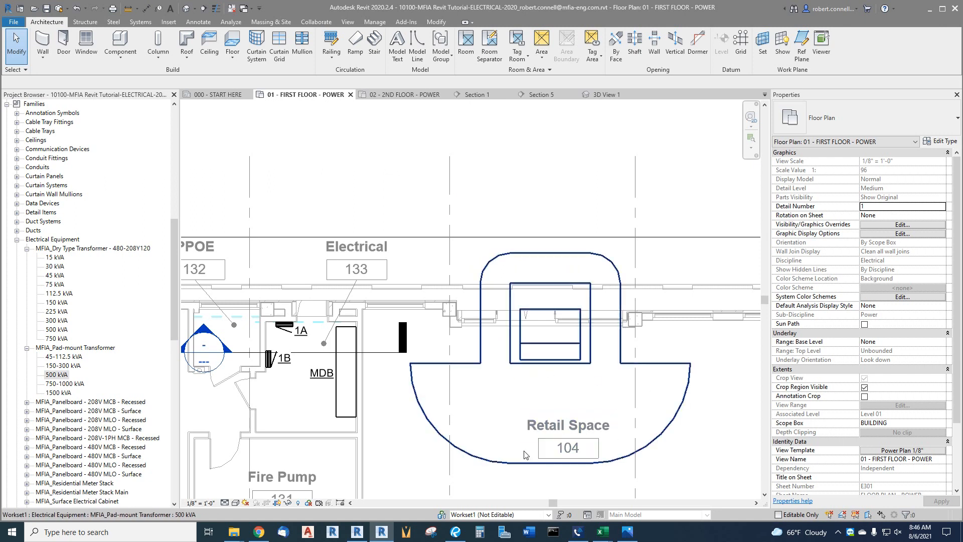
Delete the 500 kVA pad-mount transformer from Retail Space 104
click(548, 346)
key(Delete)
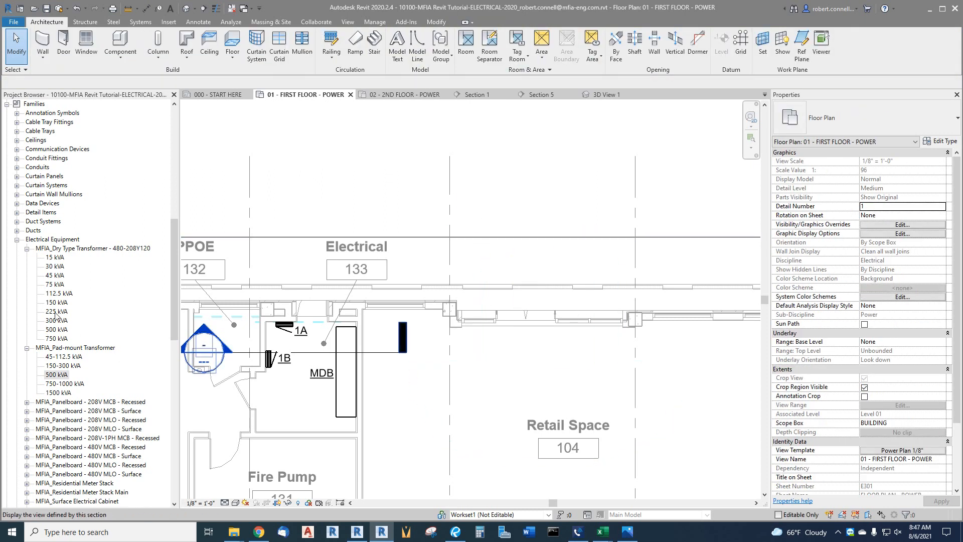
Place an MFIA_Surface Electrical Cabinet against the dashed line outside Electrical 133, about 4' - 7 1/2" from the grid line
click(27, 248)
click(27, 258)
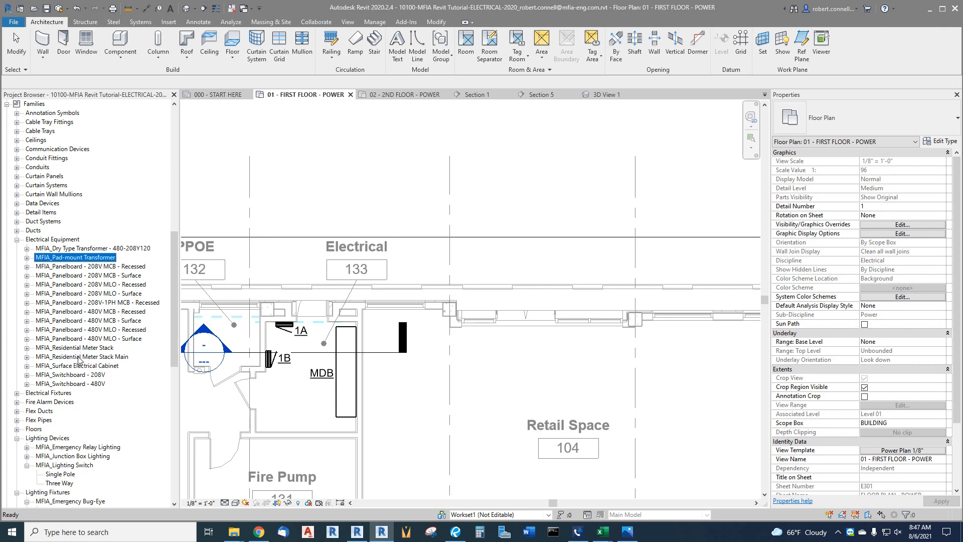
click(27, 366)
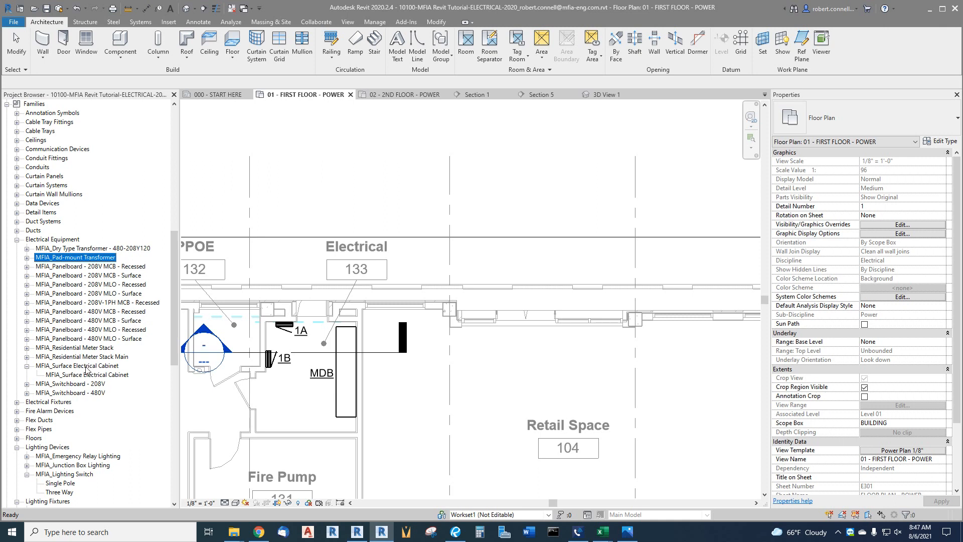
scroll(262, 281, up, 3)
scroll(301, 284, down, 2)
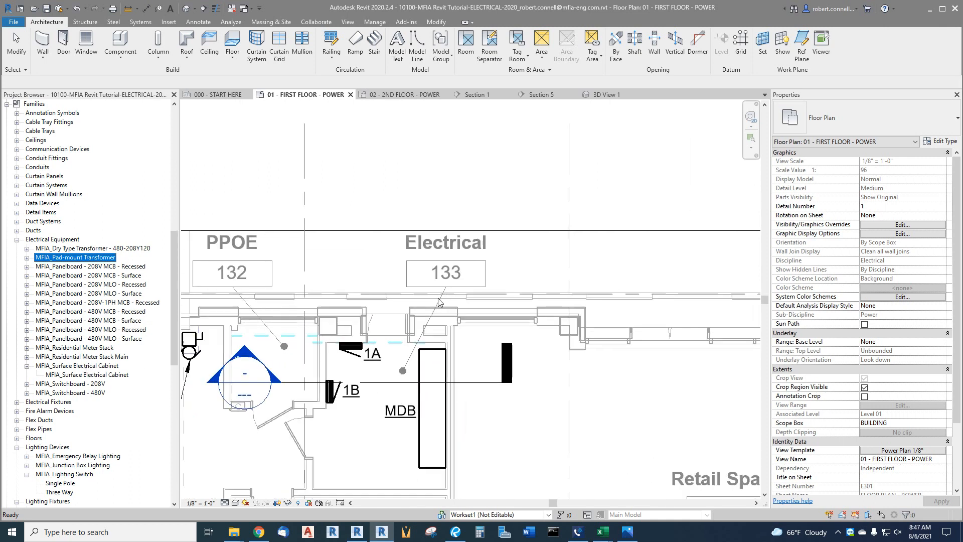
scroll(326, 286, up, 2)
drag(75, 379, 475, 276)
scroll(383, 301, up, 2)
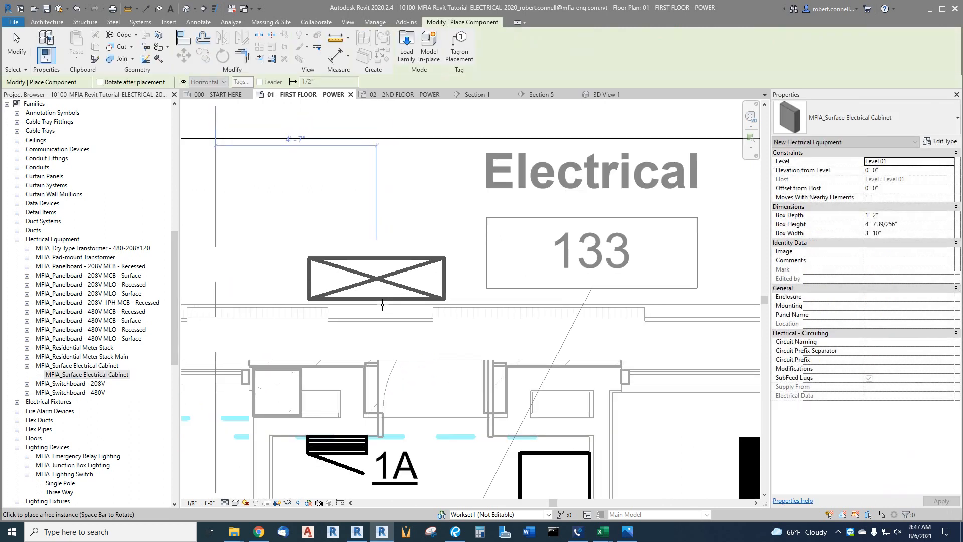
click(381, 307)
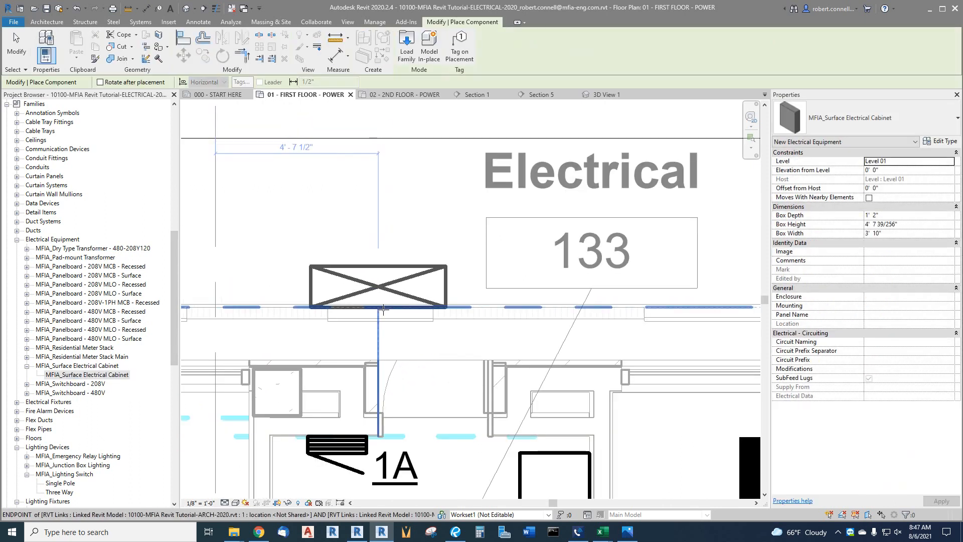
key(Escape)
key(Escape)
Resize the surface electrical cabinet by narrowing it, setting its Box Height to 4' 0", and adjusting its Box Width and making its Box Depth shallower
click(381, 284)
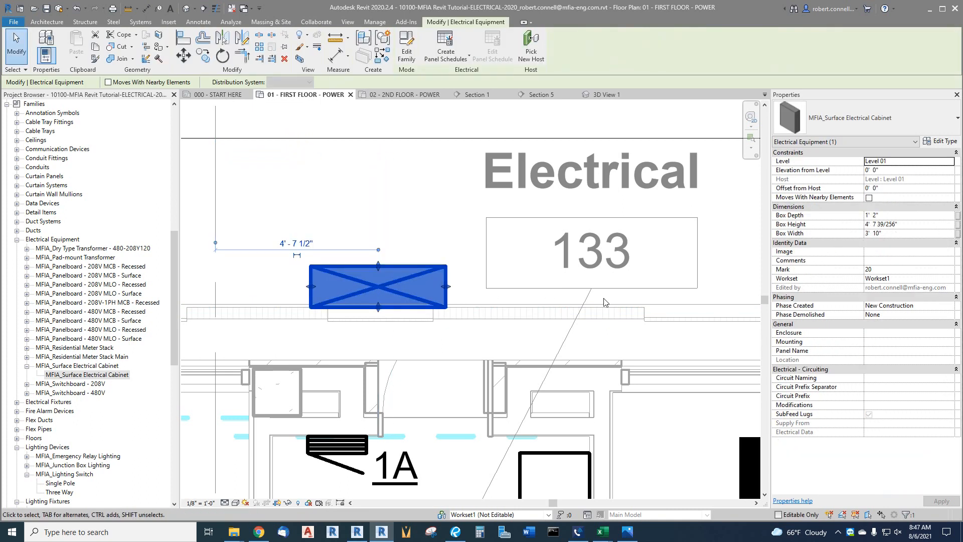
drag(444, 294, 416, 295)
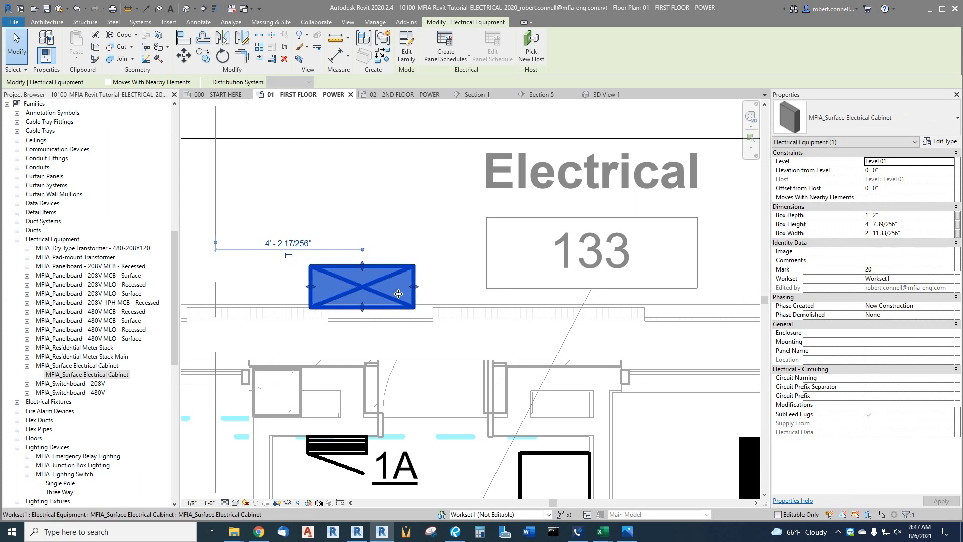
click(908, 228)
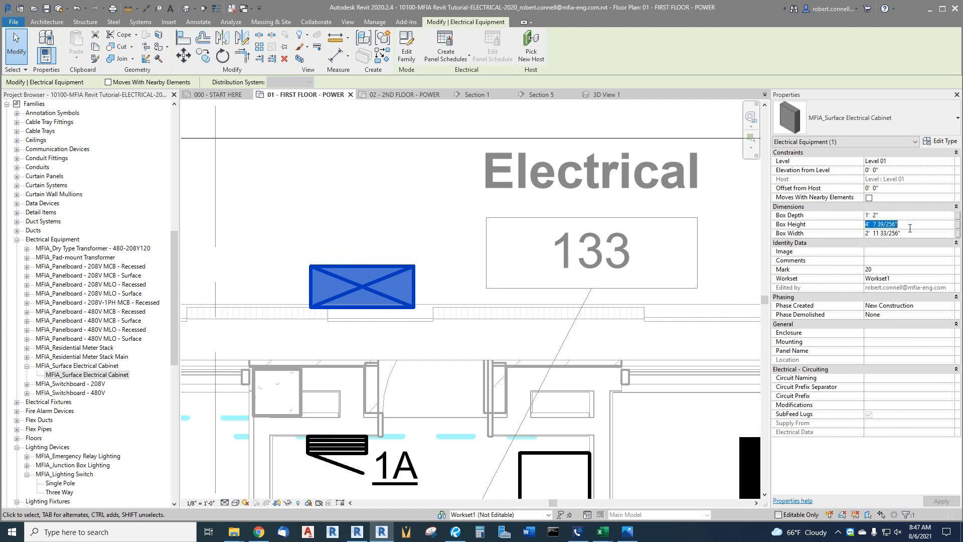
text(4)
key(Return)
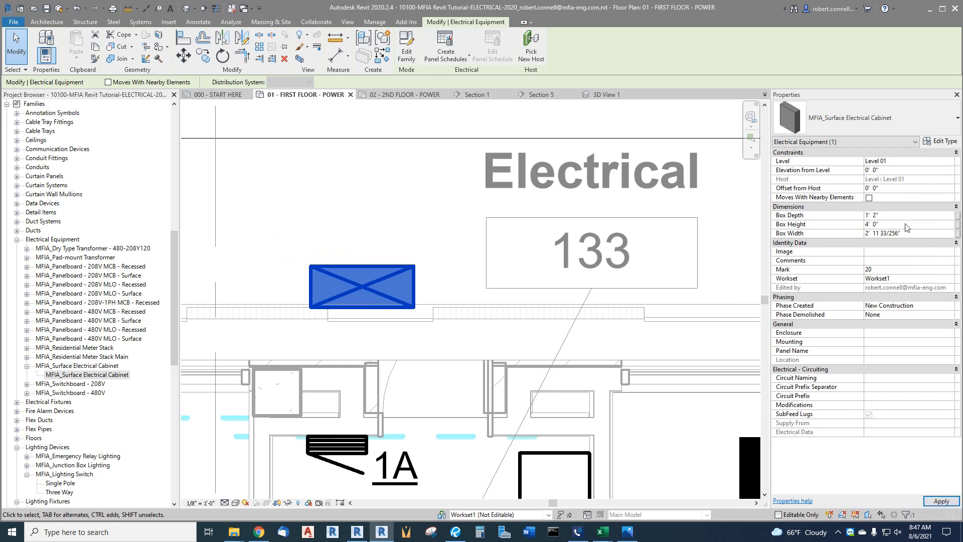
click(910, 235)
click(891, 216)
click(404, 258)
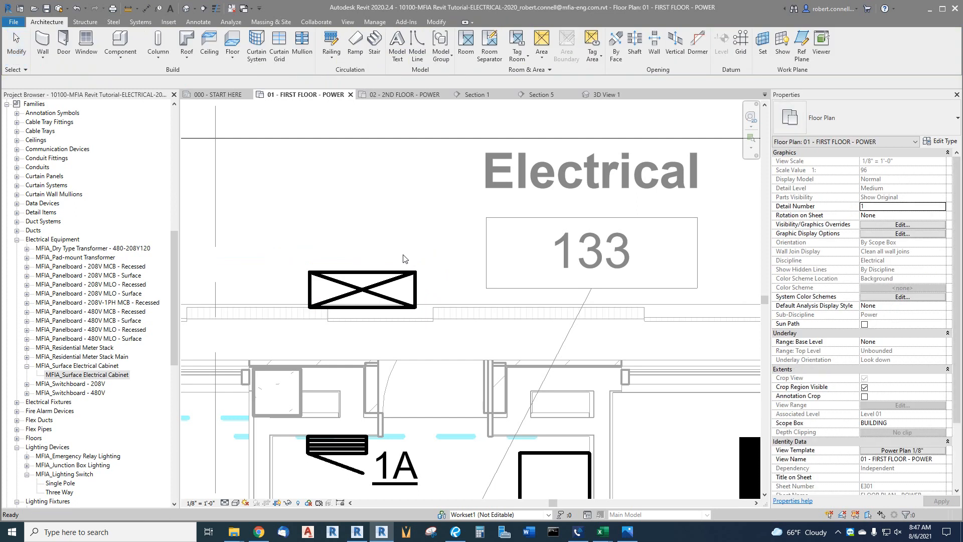
scroll(401, 260, down, 2)
scroll(381, 286, up, 2)
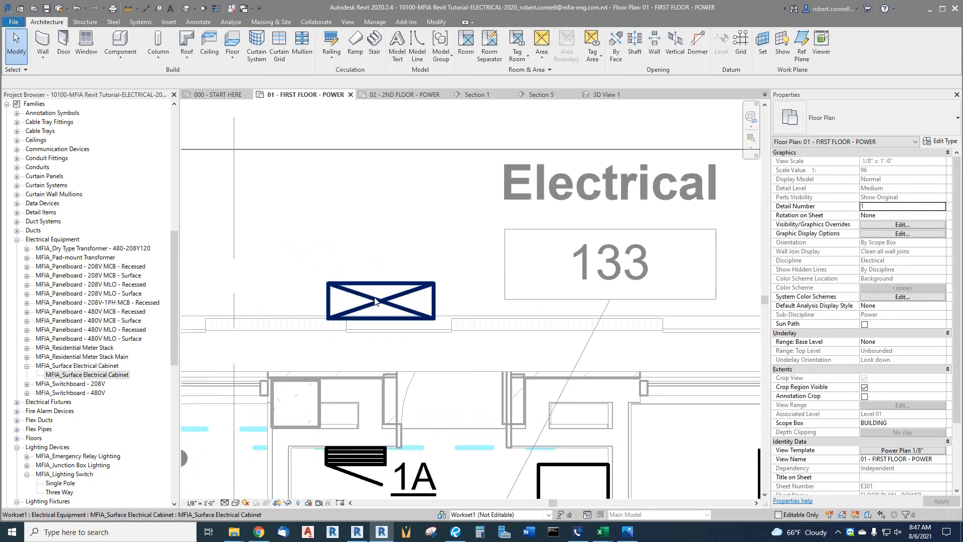
scroll(375, 301, down, 2)
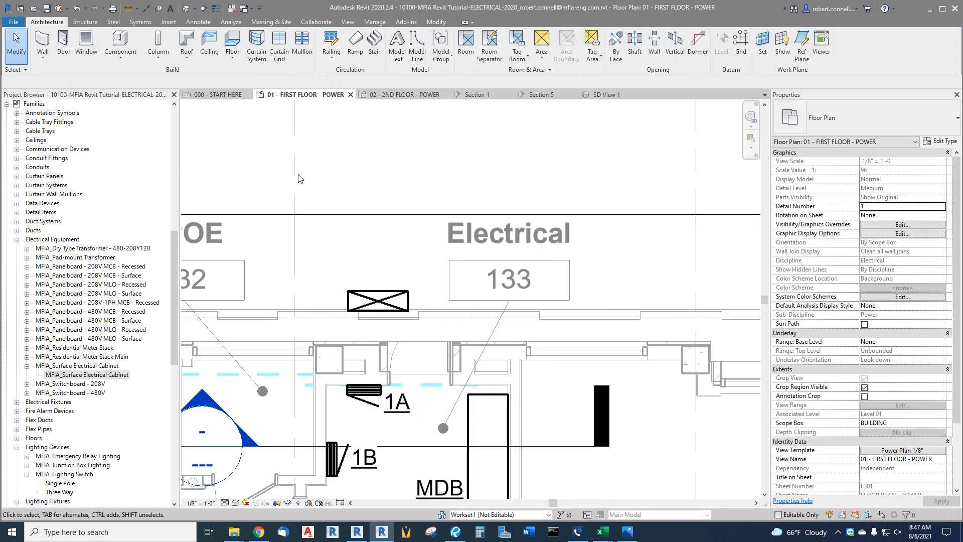
Create a camera 3D view from outside Electrical 133, aimed past the surface electrical cabinet toward panel 1A
click(199, 10)
click(216, 23)
click(407, 223)
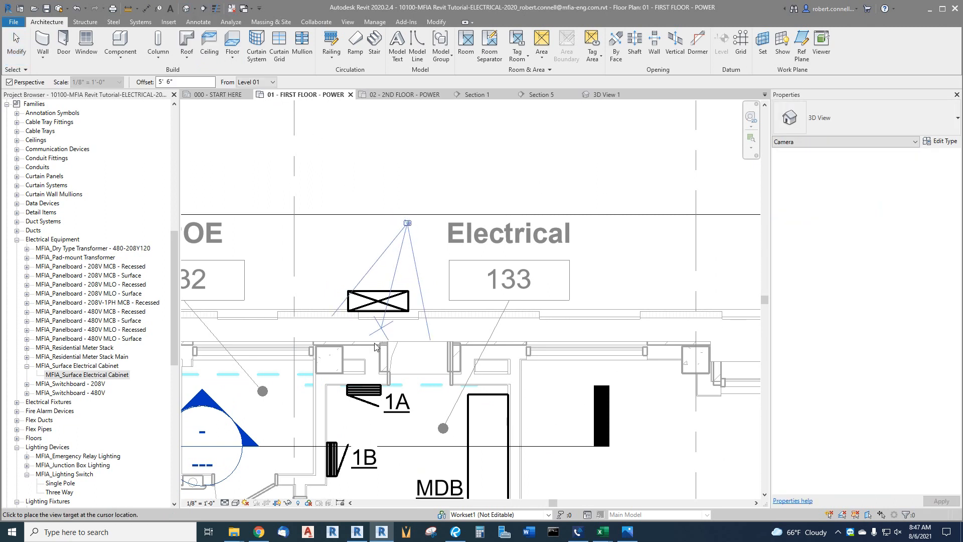
click(351, 400)
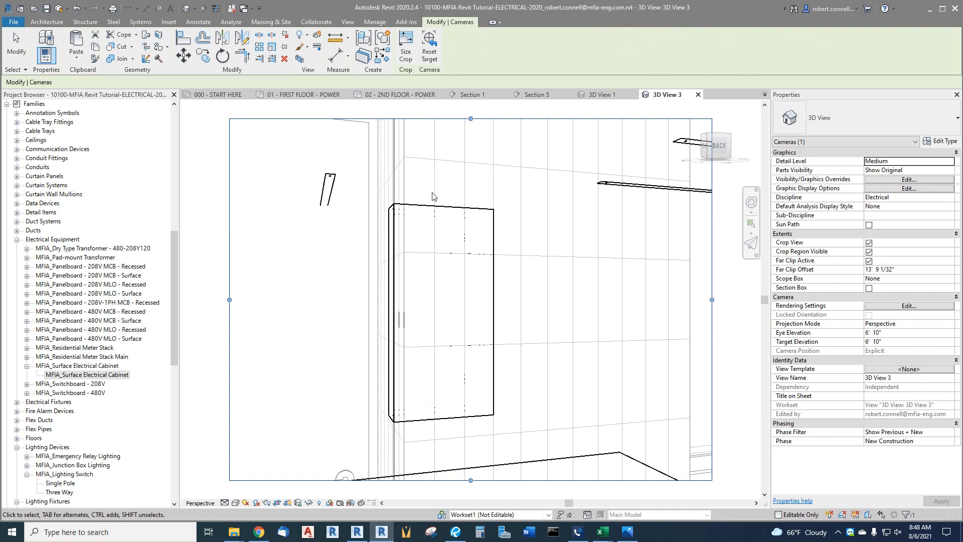
Set the discipline of the new camera view to Coordination
click(940, 200)
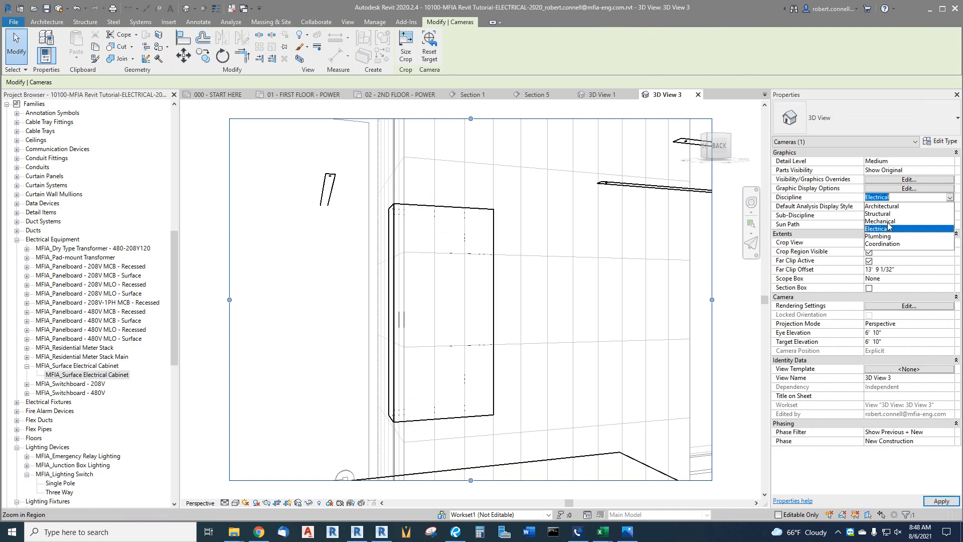
click(885, 245)
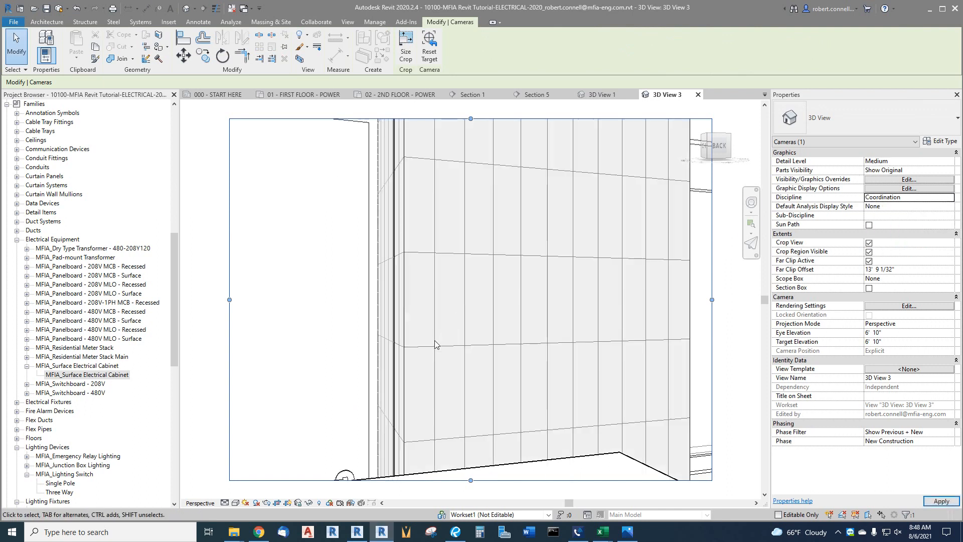
scroll(512, 381, down, 2)
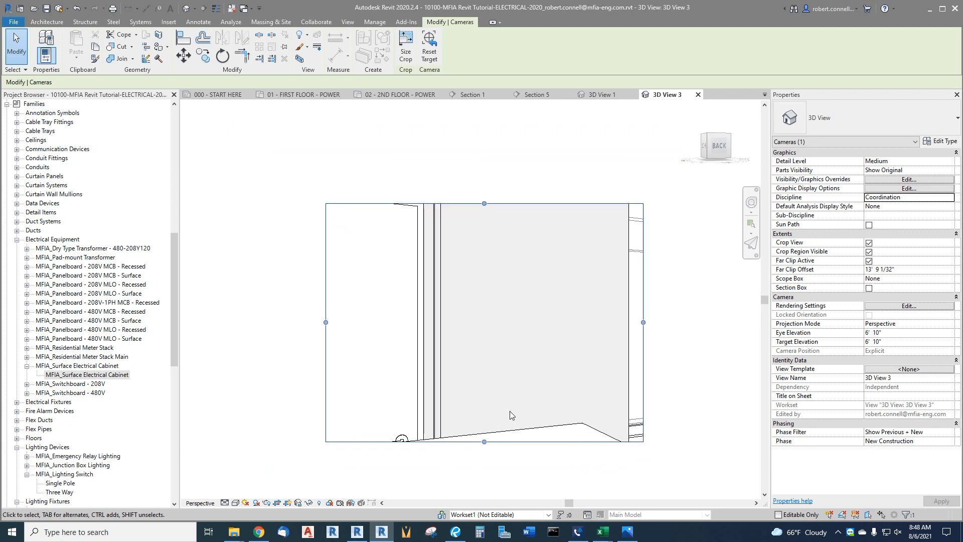
scroll(499, 375, up, 2)
scroll(505, 312, down, 2)
scroll(504, 312, up, 2)
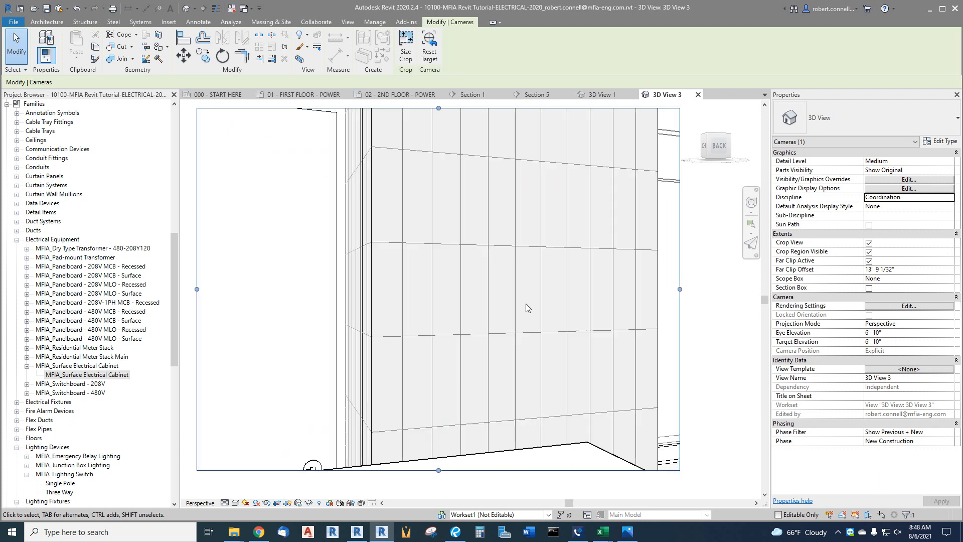
Reorient the camera view with the navigation wheel to inspect the whole surface electrical cabinet against the exterior facade
key(shift+w)
drag(508, 307, 490, 466)
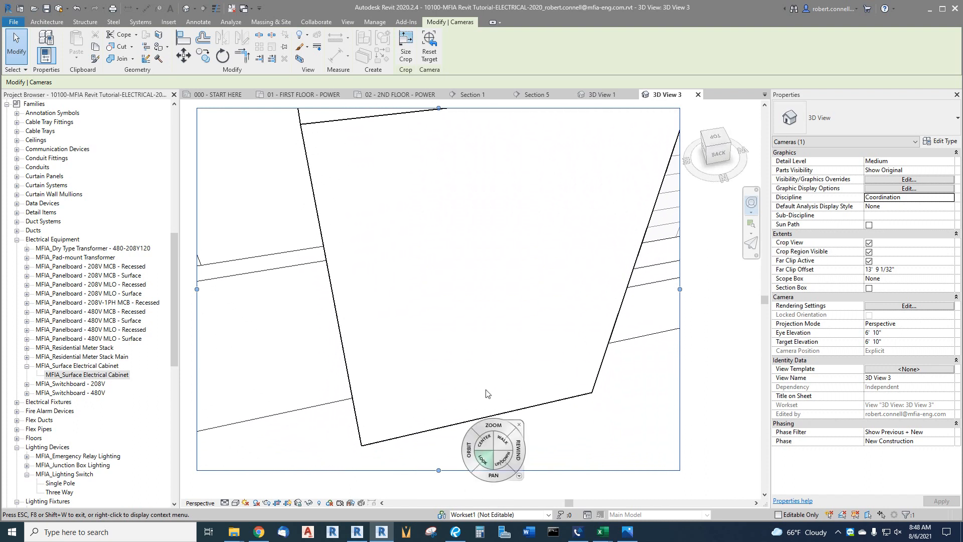
scroll(490, 348, down, 2)
scroll(493, 305, up, 2)
scroll(496, 293, up, 1)
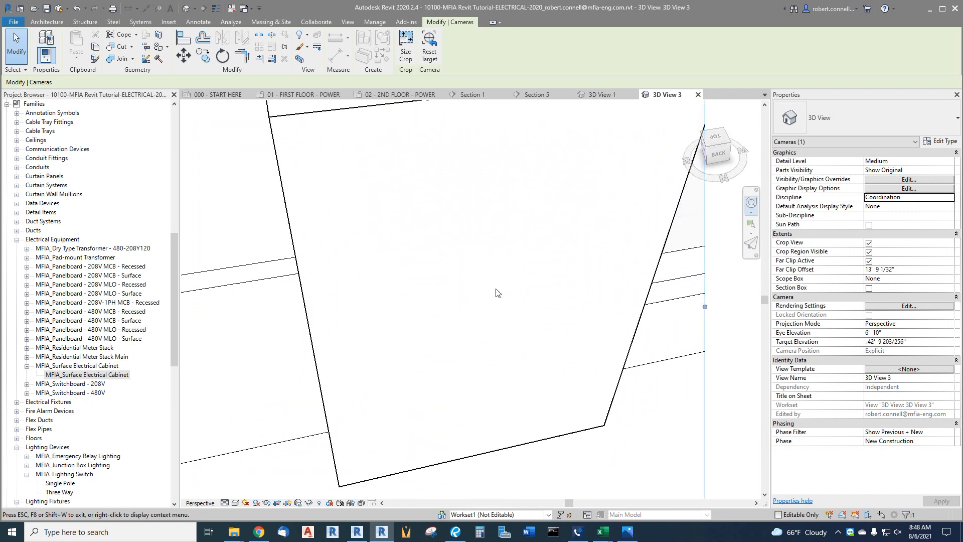
scroll(495, 291, down, 1)
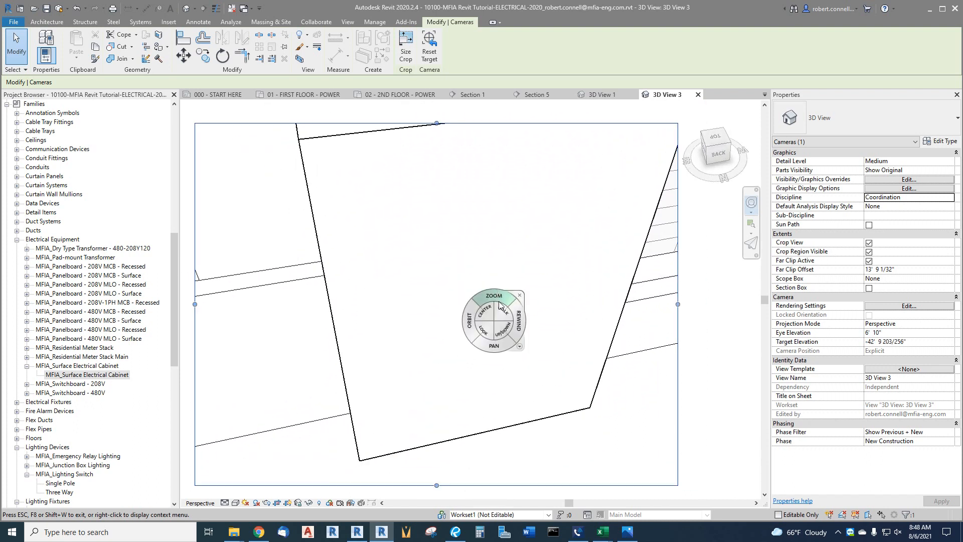
drag(500, 304, 457, 345)
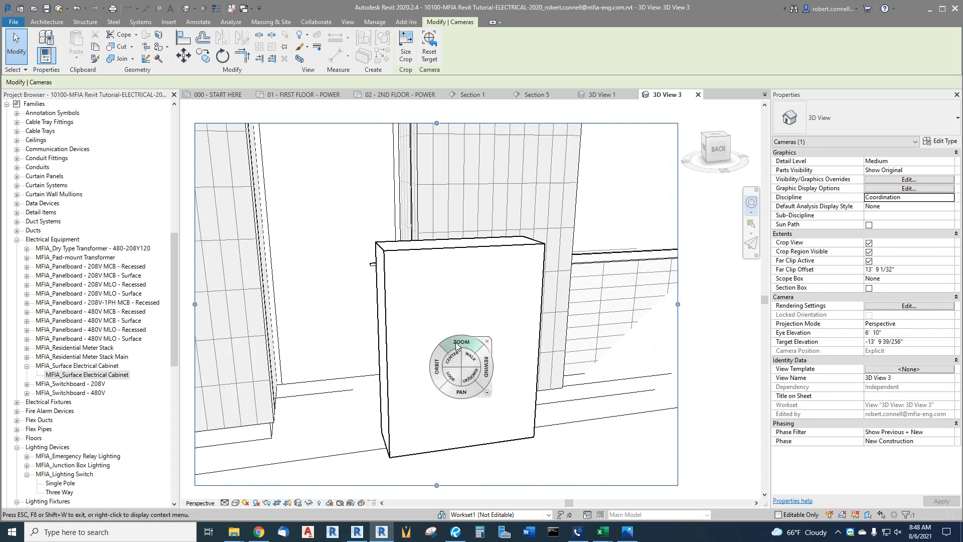
key(Escape)
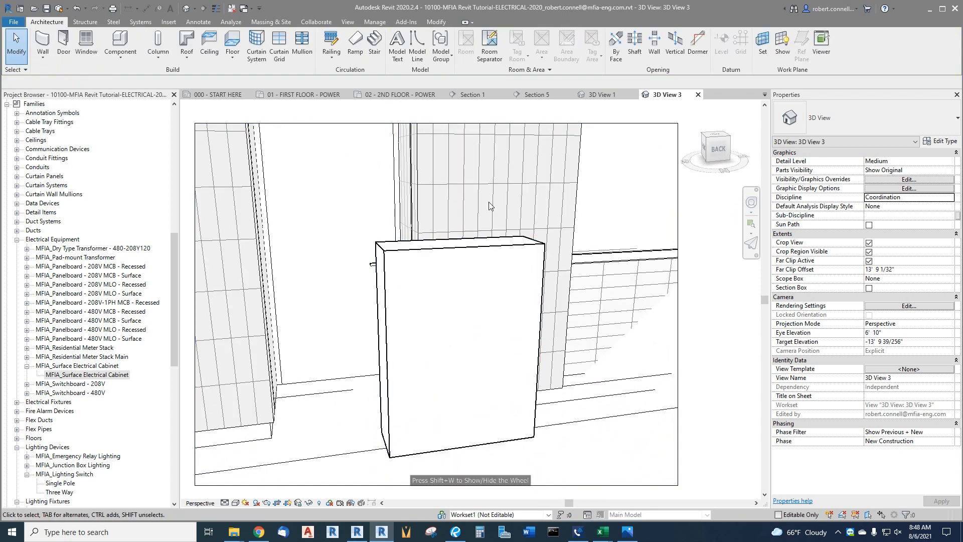
Return to the 01 - FIRST FLOOR - POWER plan and synchronize the model with the central file
click(310, 96)
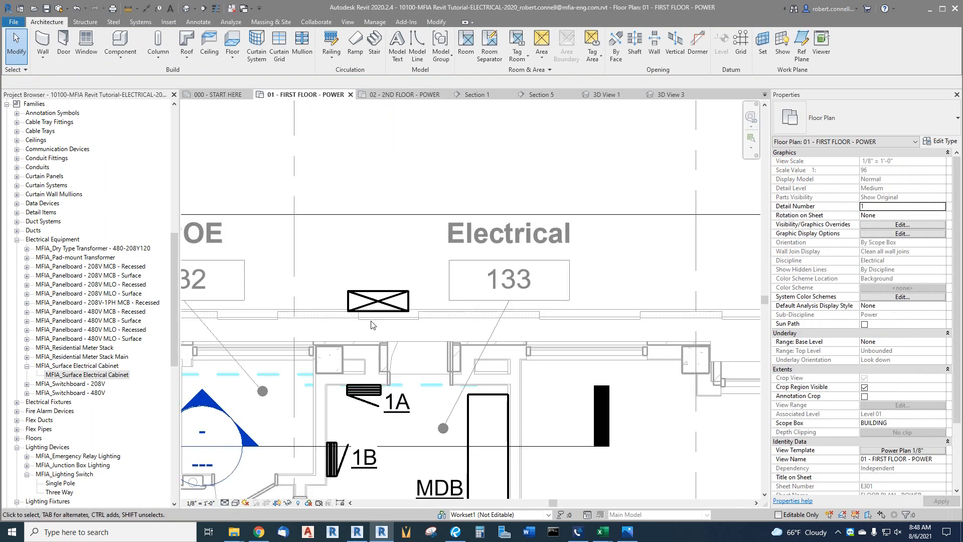
scroll(372, 324, down, 4)
scroll(377, 283, down, 3)
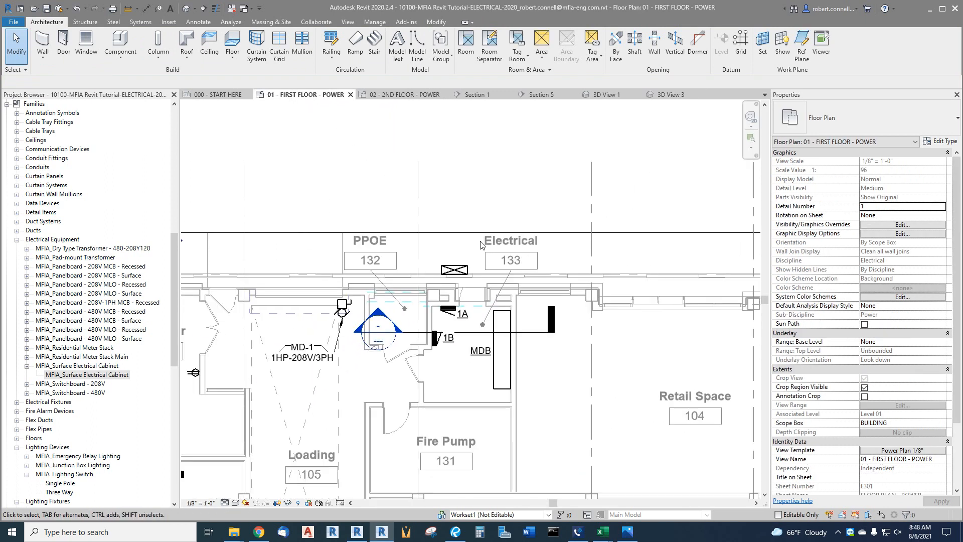
scroll(481, 285, up, 1)
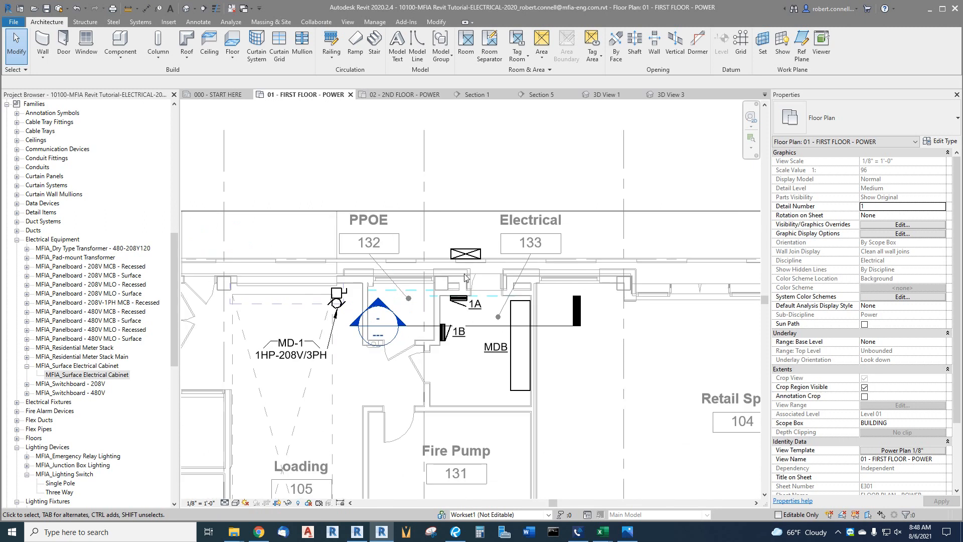
scroll(483, 256, up, 2)
scroll(482, 252, down, 7)
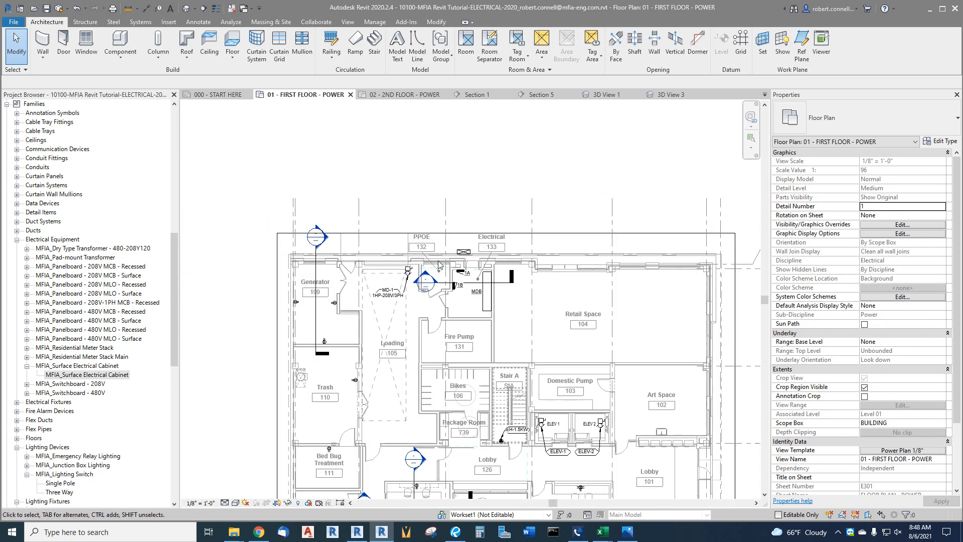
scroll(512, 450, up, 4)
scroll(470, 322, down, 3)
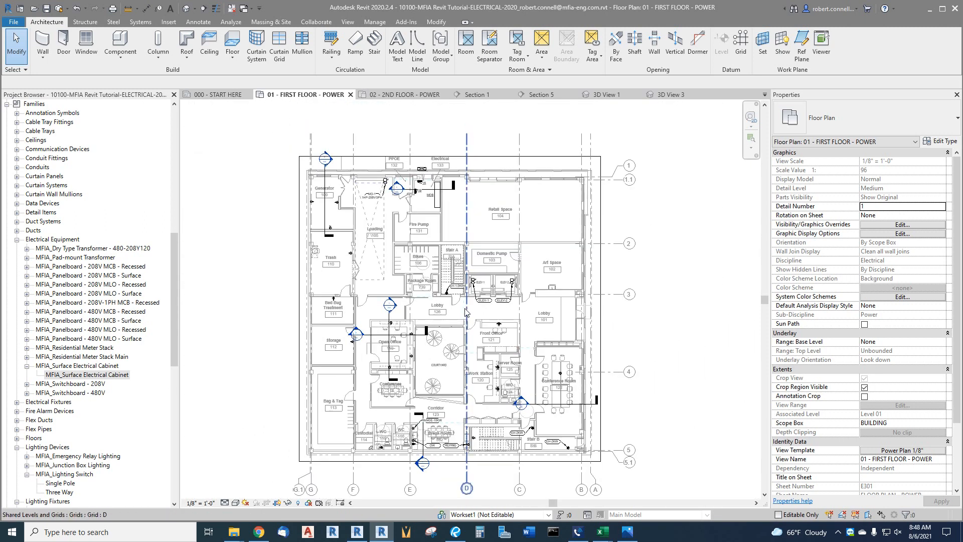
scroll(458, 312, up, 2)
scroll(458, 312, down, 1)
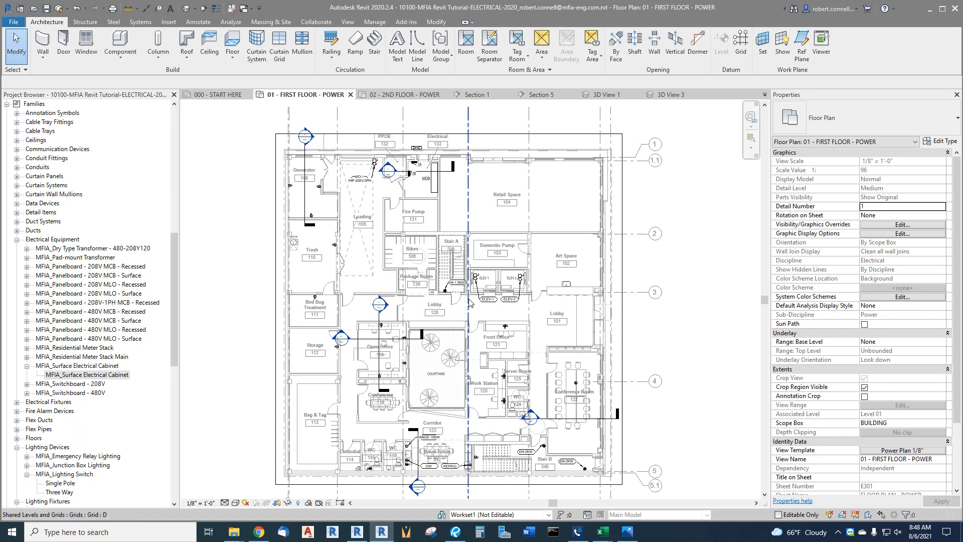
click(59, 9)
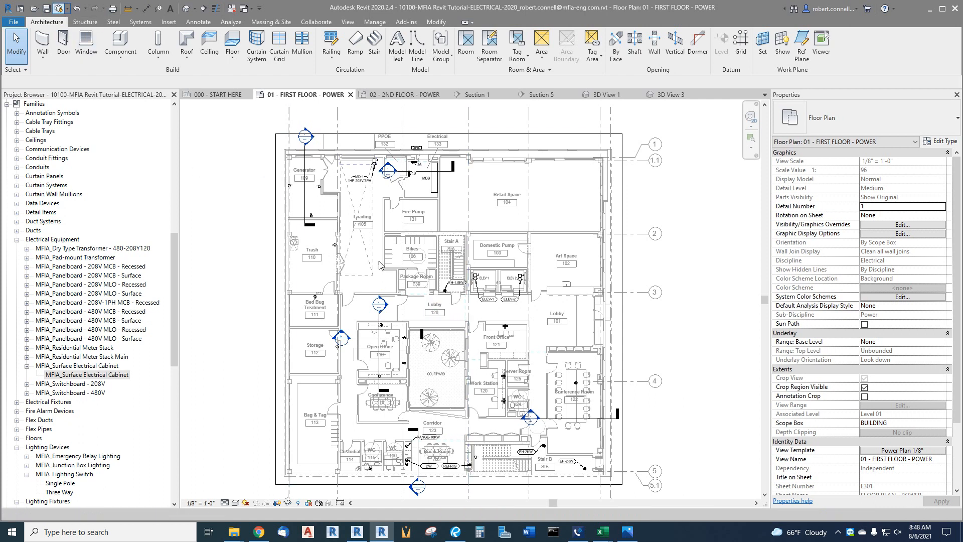